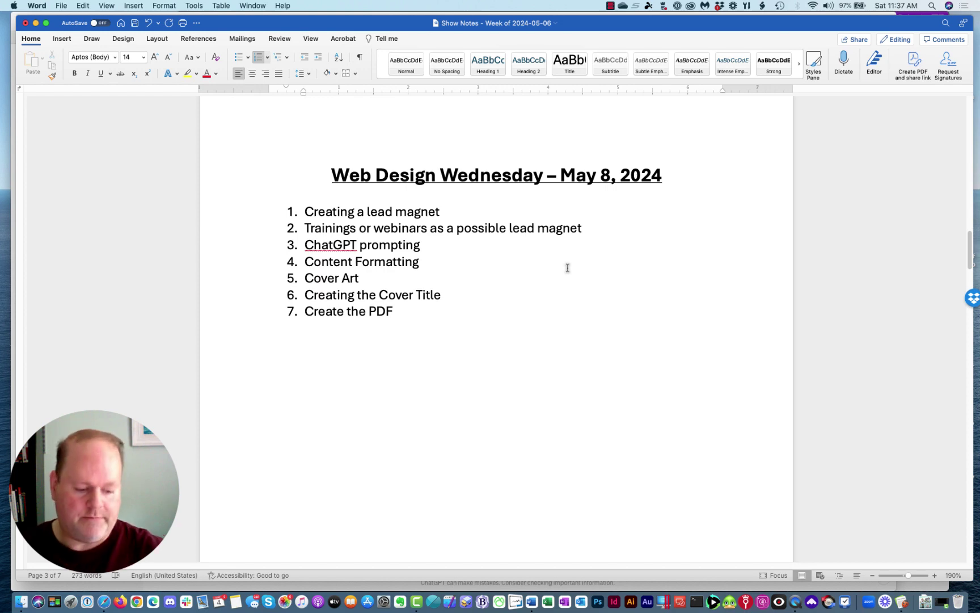
# Switch to ChatGPT in Safari and write "As the owner of a marketing agency you need to create a lead magnet for a free webinar"
pyautogui.press('super+Tab')
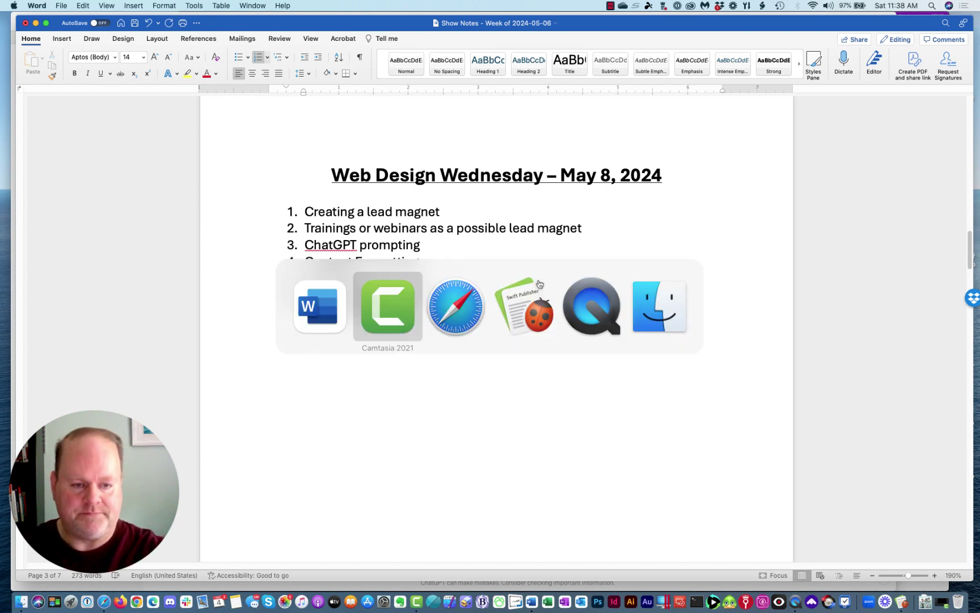
pyautogui.press('super+Tab')
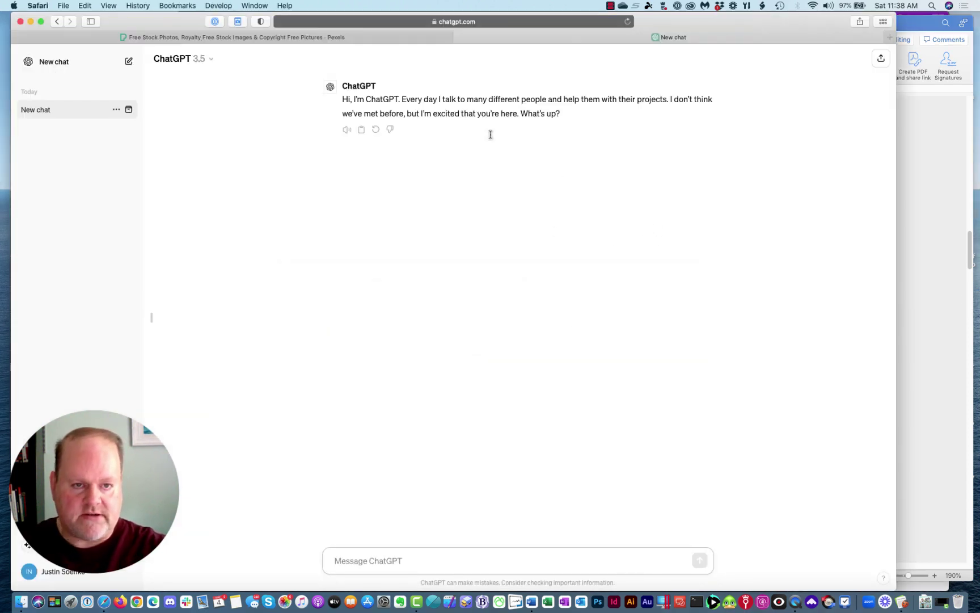
pyautogui.click(419, 565)
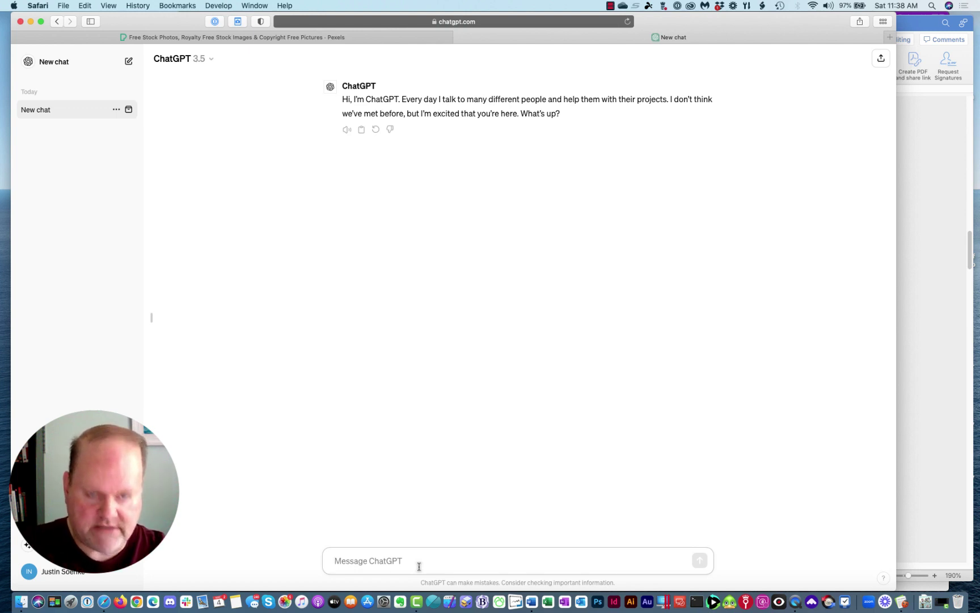
pyautogui.write('As the ')
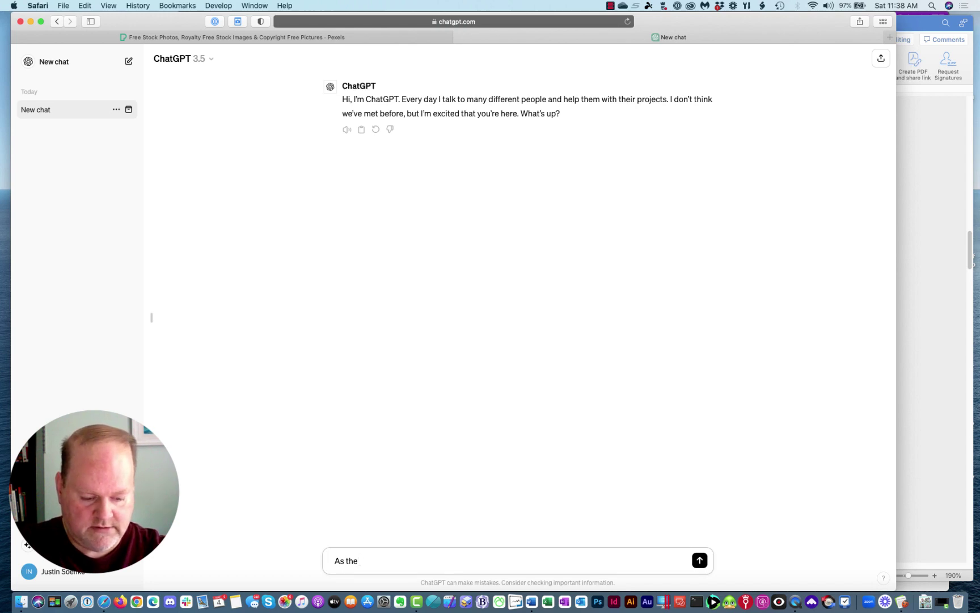
pyautogui.write('owner of a ')
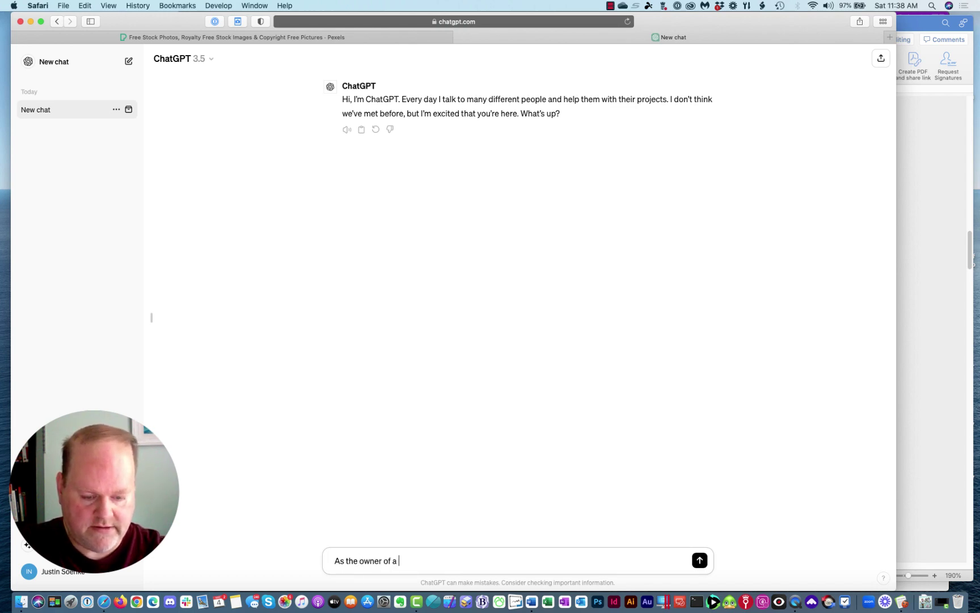
pyautogui.write('marketing agency y')
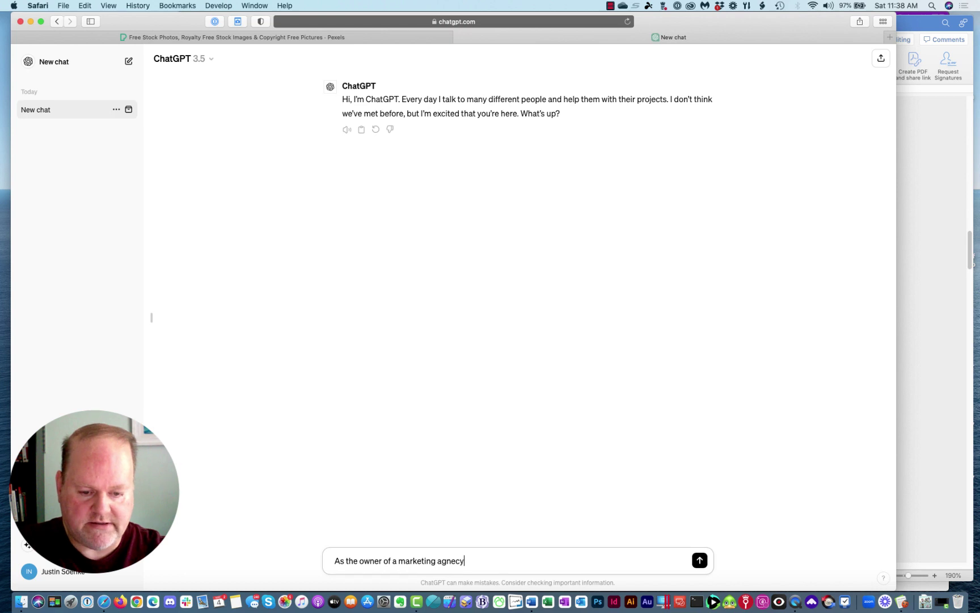
pyautogui.write('ou n')
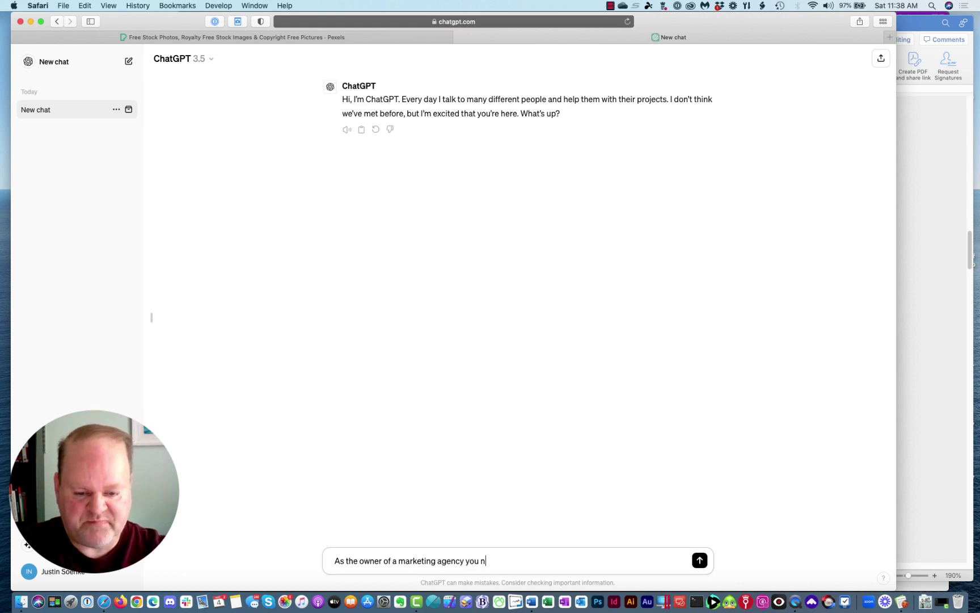
pyautogui.write('eed to create a ')
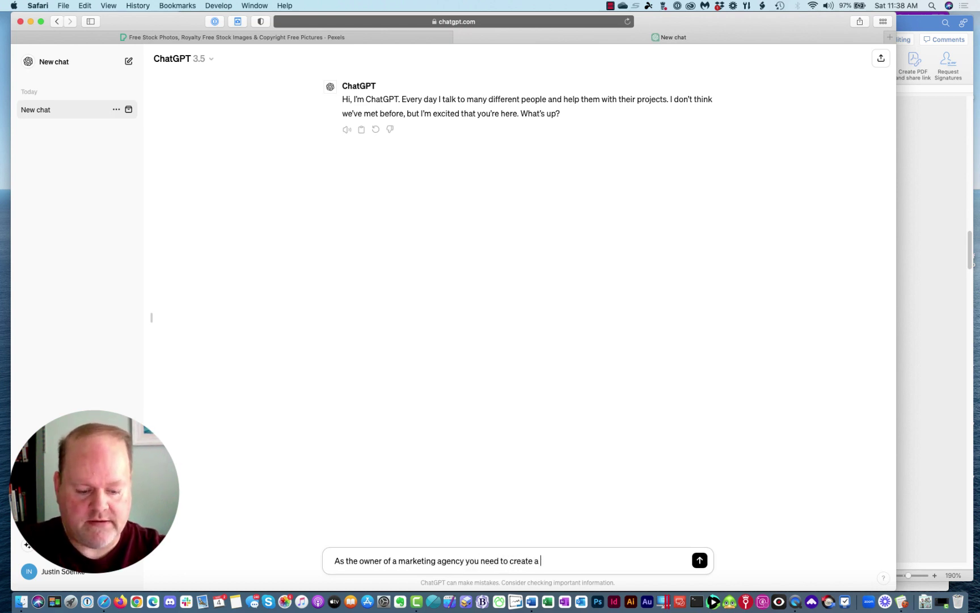
pyautogui.write('lead magnet for ')
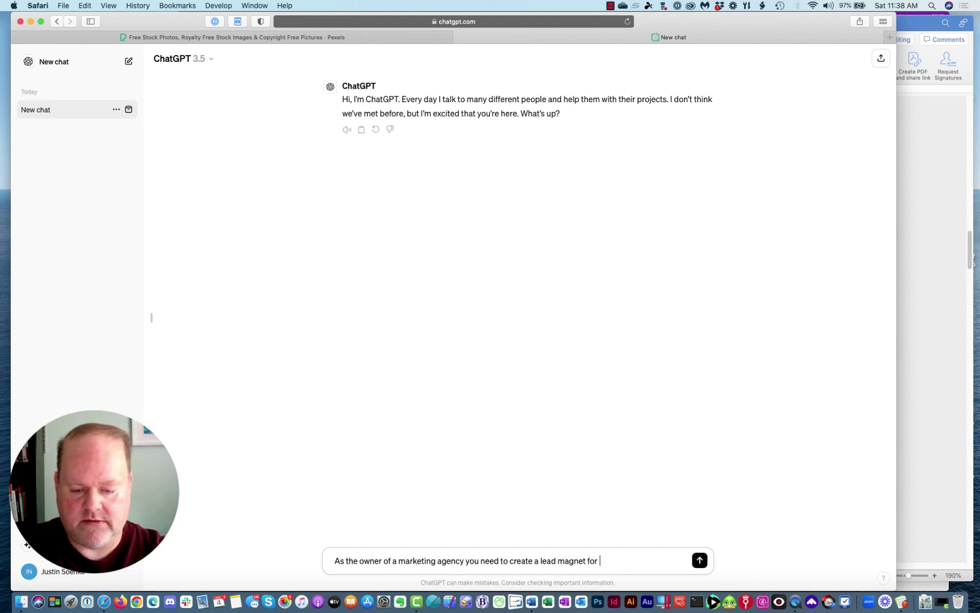
pyautogui.write('a free we')
pyautogui.press('BackSpace')
pyautogui.press('BackSpace')
pyautogui.write('free ')
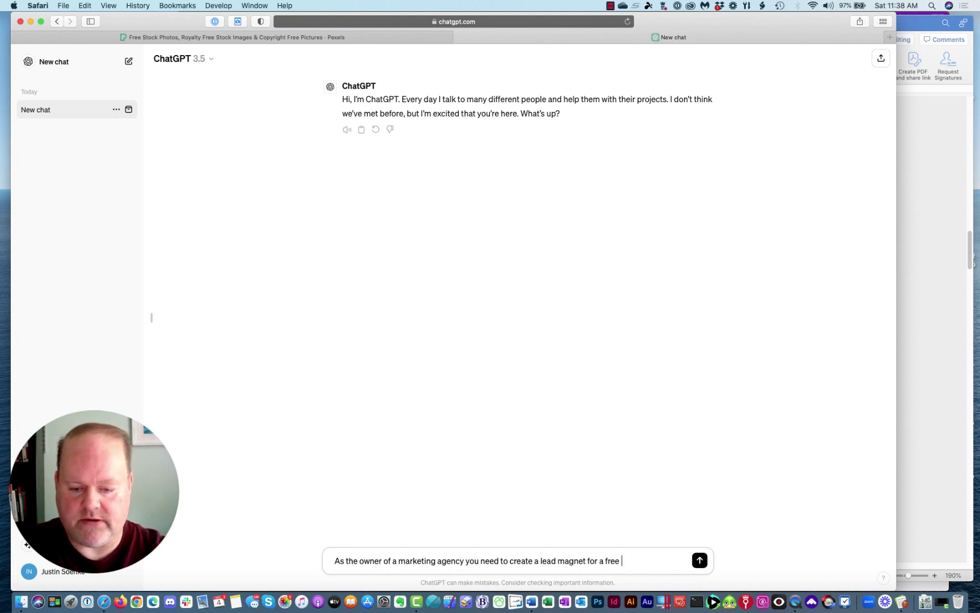
pyautogui.write('webinar')
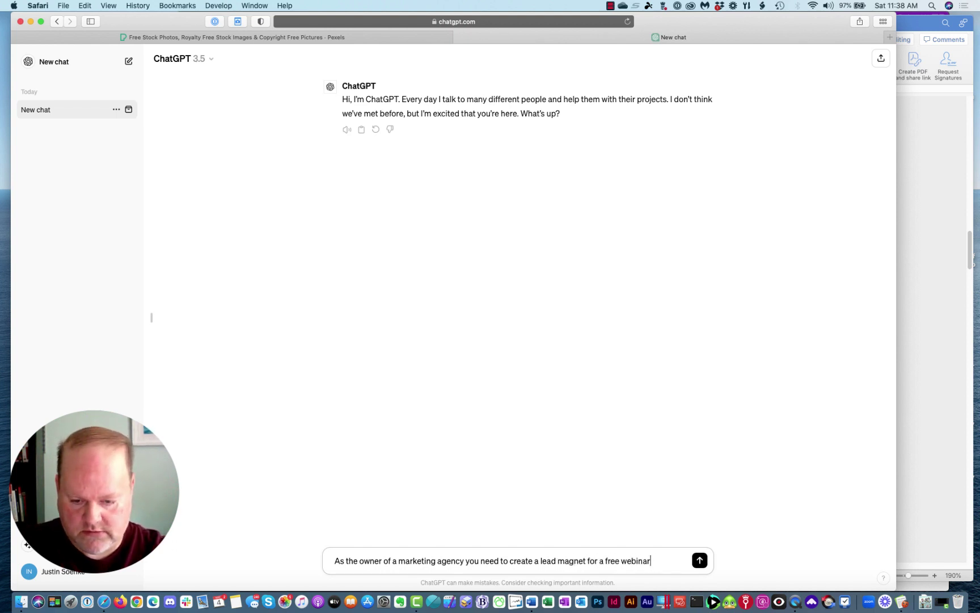
# Add "The lead magnet will contain the 10 most important steps a small business should take to attract customers." and send the prompt
pyautogui.write('. The ')
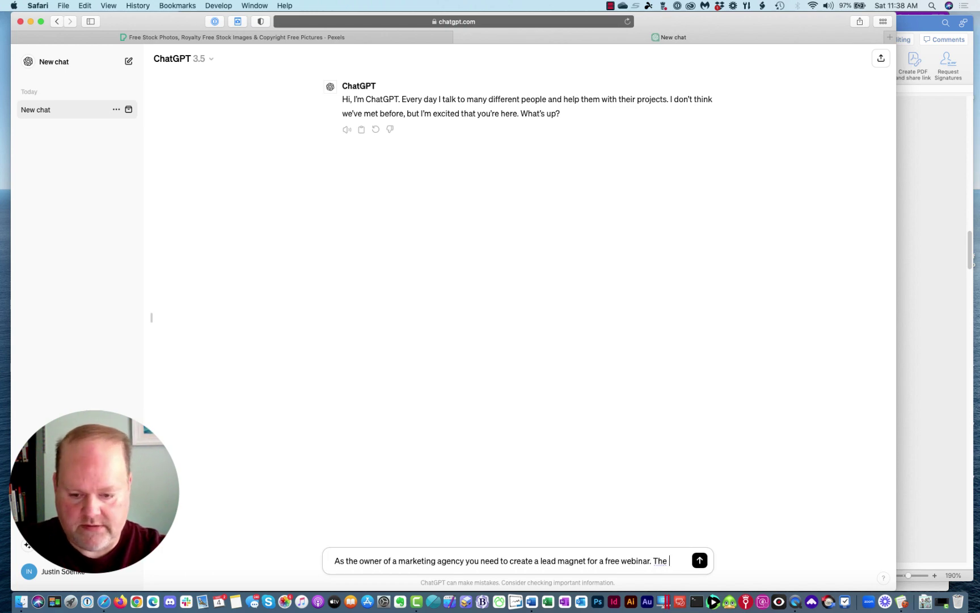
pyautogui.write('lead magnet wi')
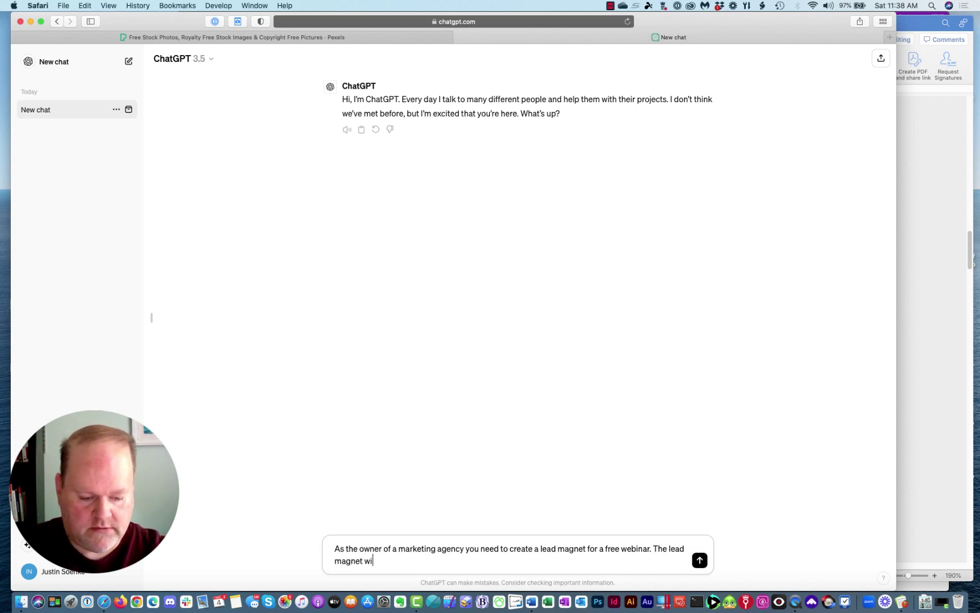
pyautogui.write('ll conta')
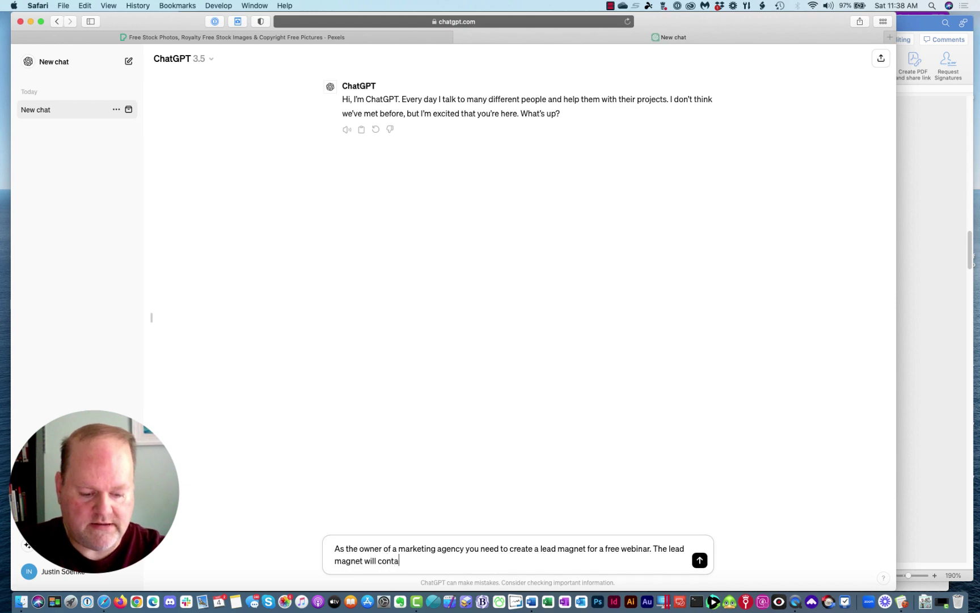
pyautogui.write('in the 10 m')
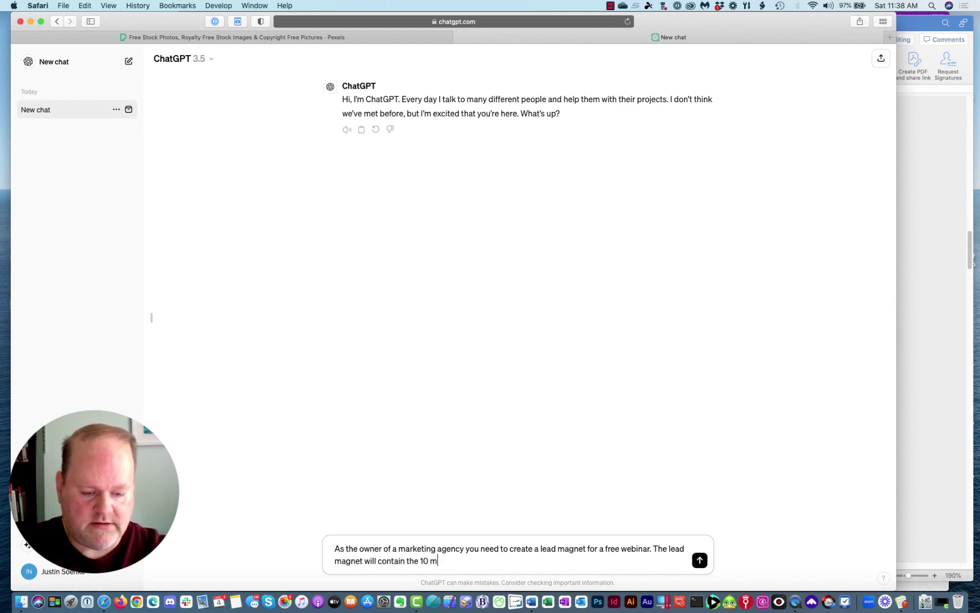
pyautogui.write('ost importa')
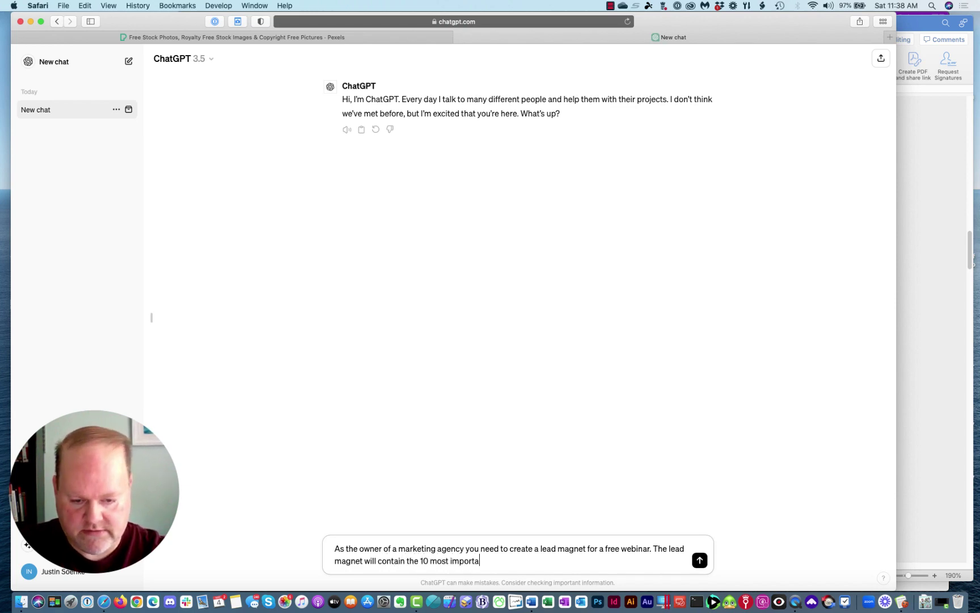
pyautogui.write('nt steps a small ')
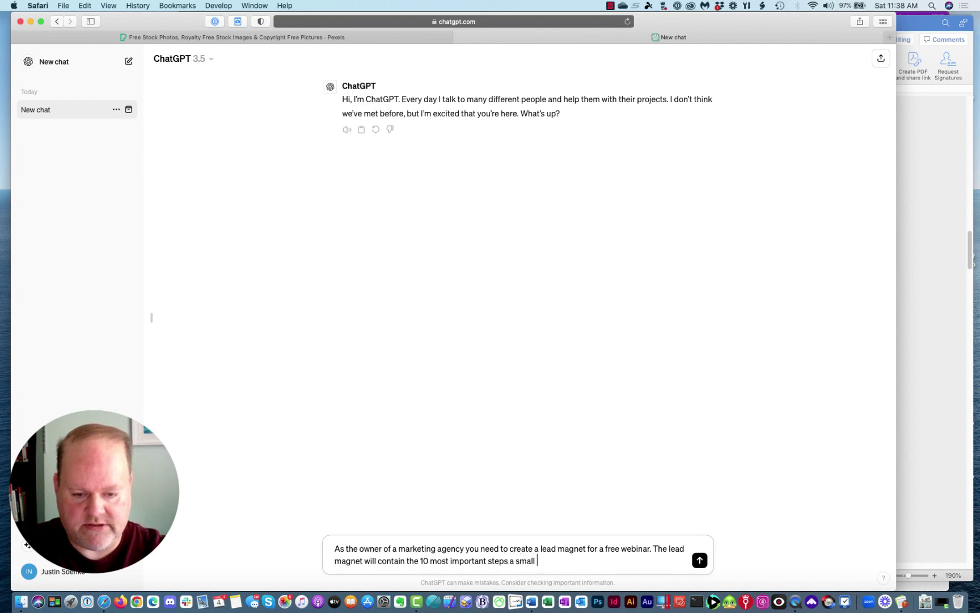
pyautogui.write('business sh')
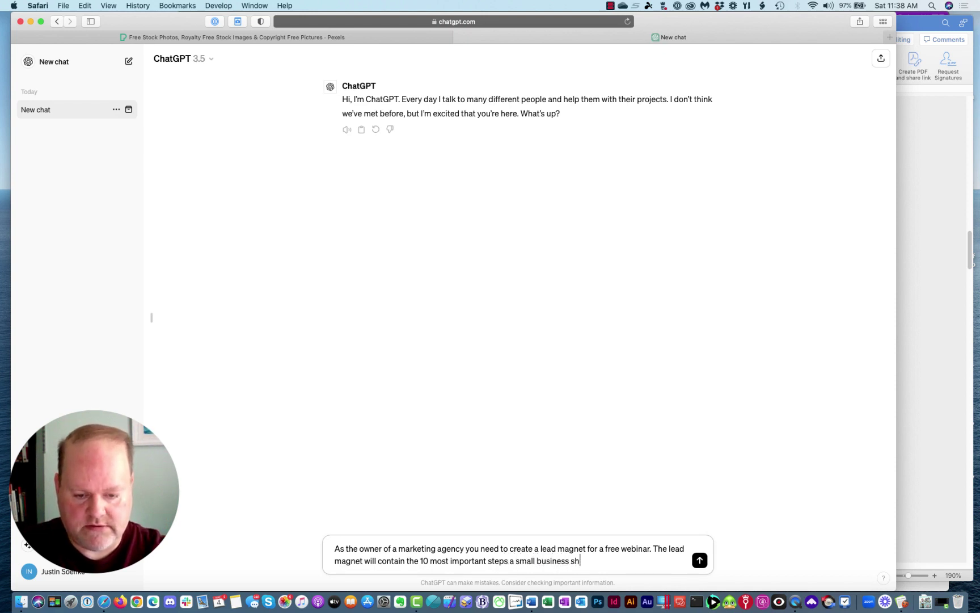
pyautogui.write('ould take to ')
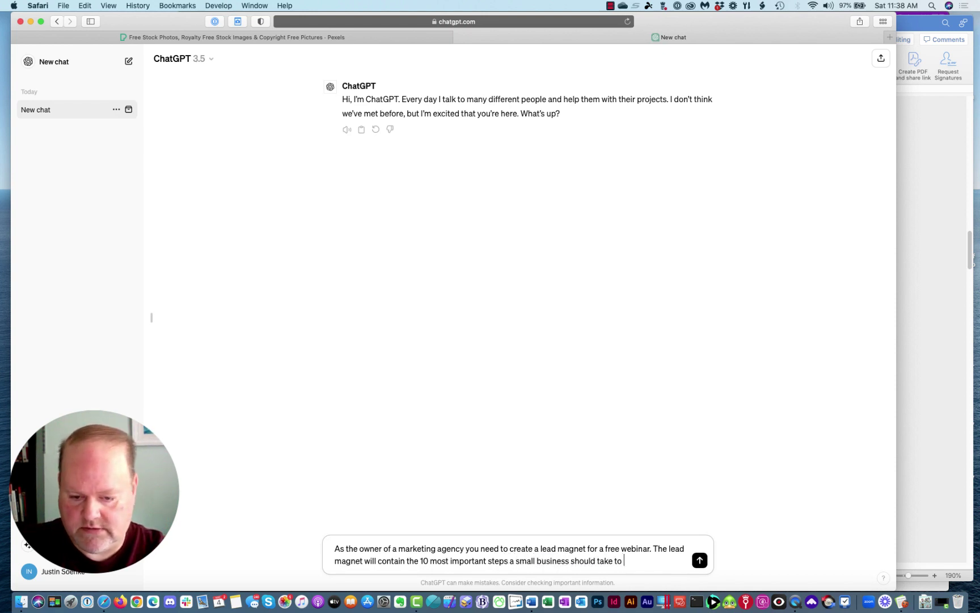
pyautogui.write('attract customers')
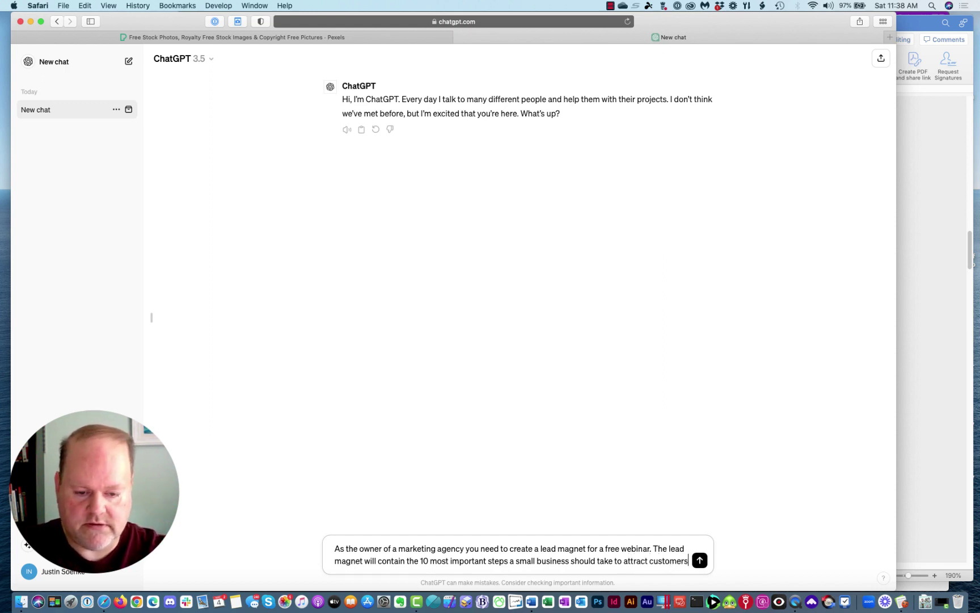
pyautogui.write('.')
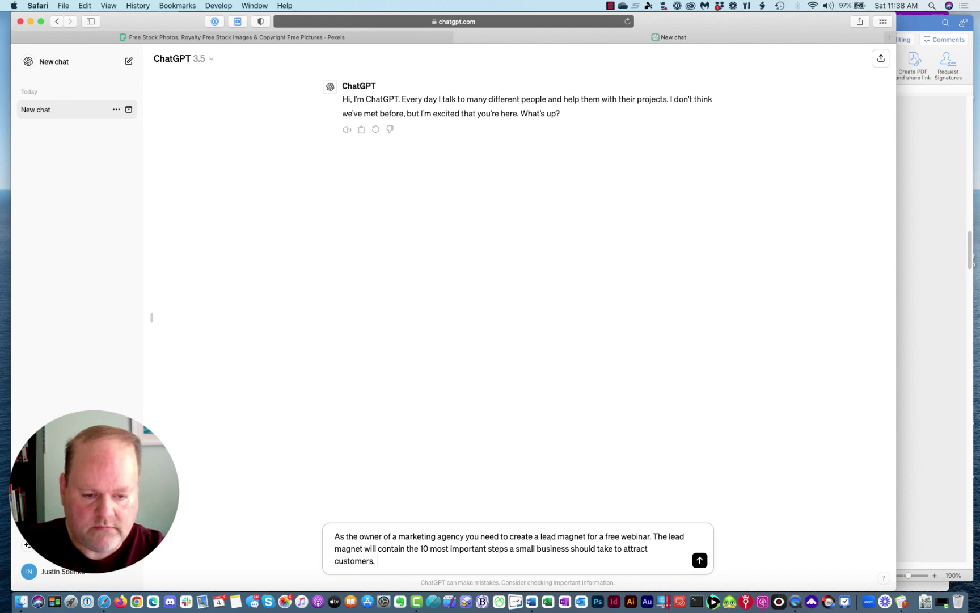
pyautogui.press('Return')
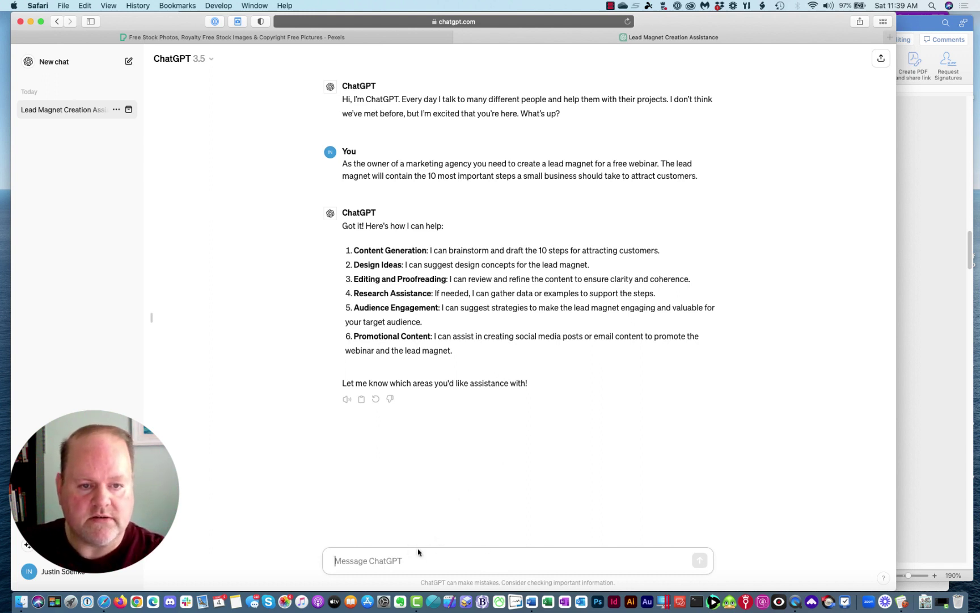
# Begin a follow-up message with "Let's start with the 10 most important steps that you would recommend"
pyautogui.click(426, 564)
pyautogui.write('L')
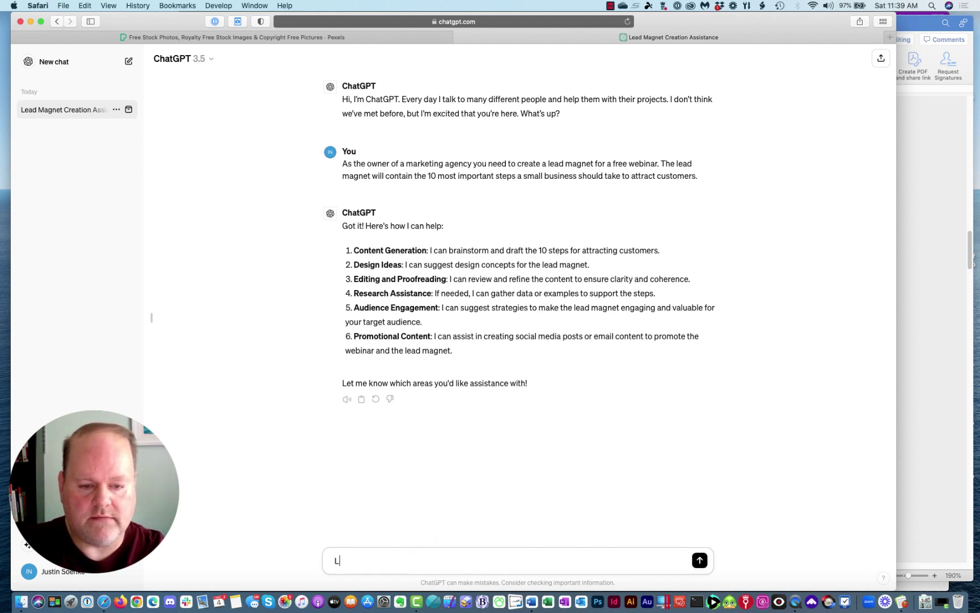
pyautogui.write("et's s")
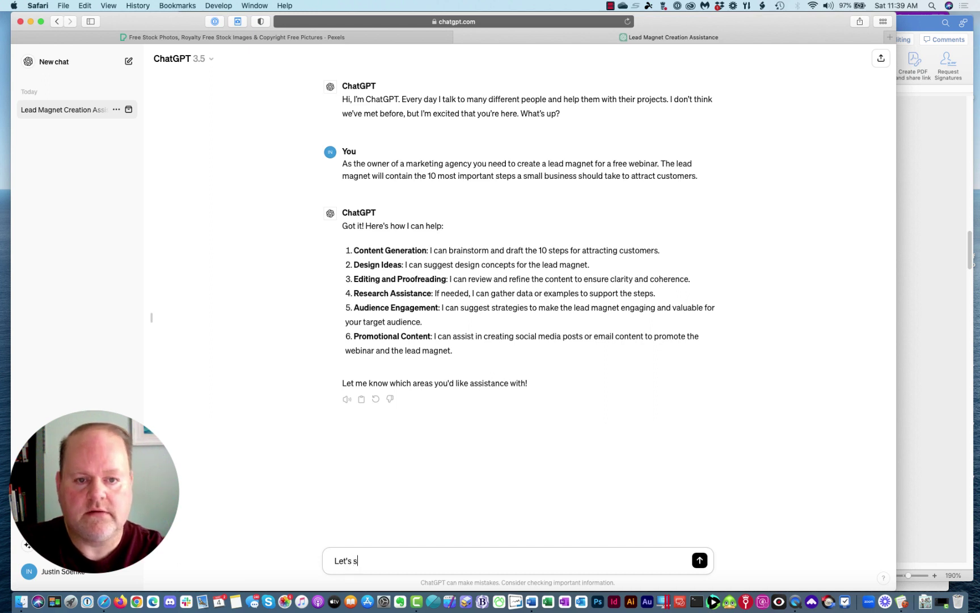
pyautogui.write('tart with the 10 ')
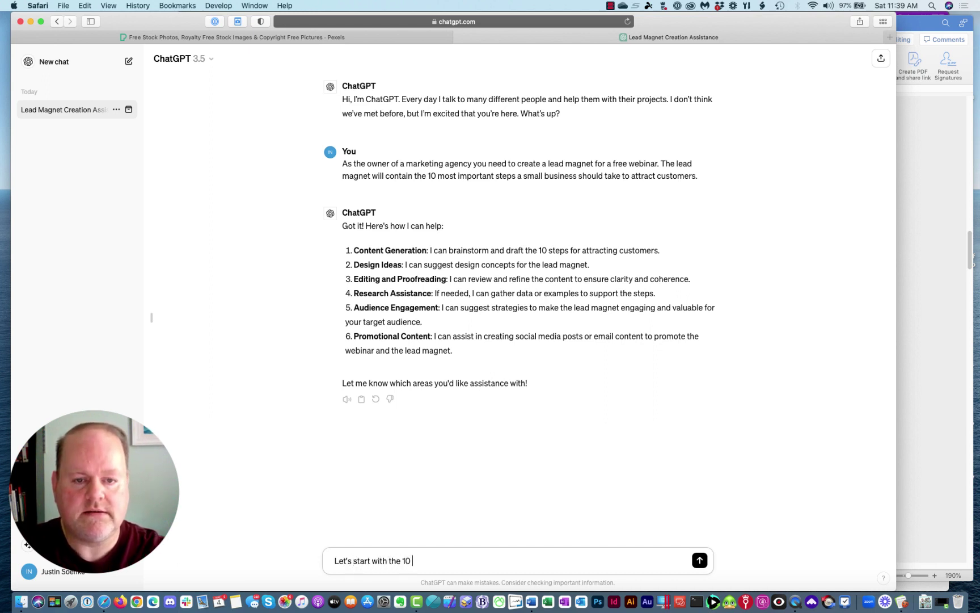
pyautogui.write('most important steps ')
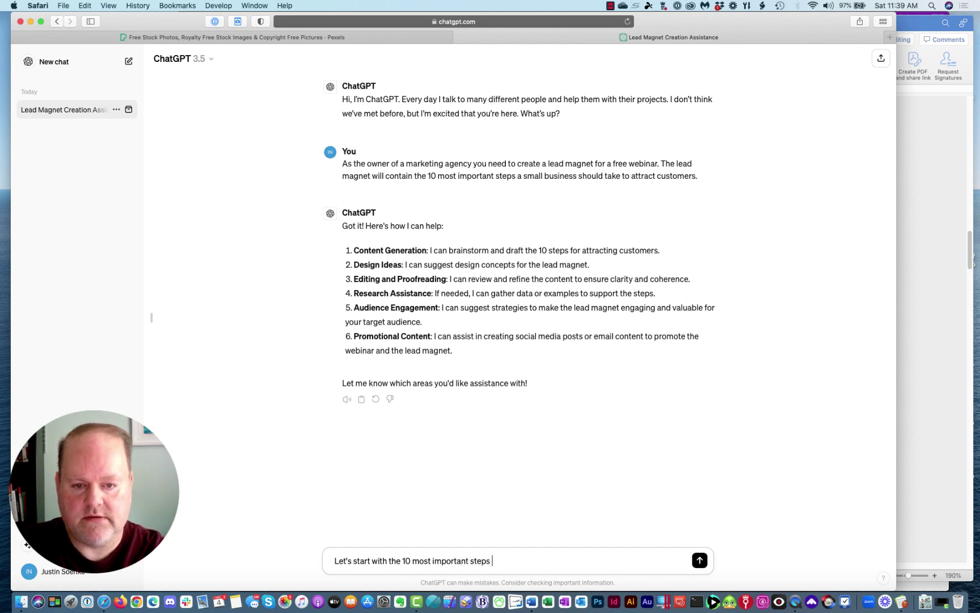
pyautogui.write('t')
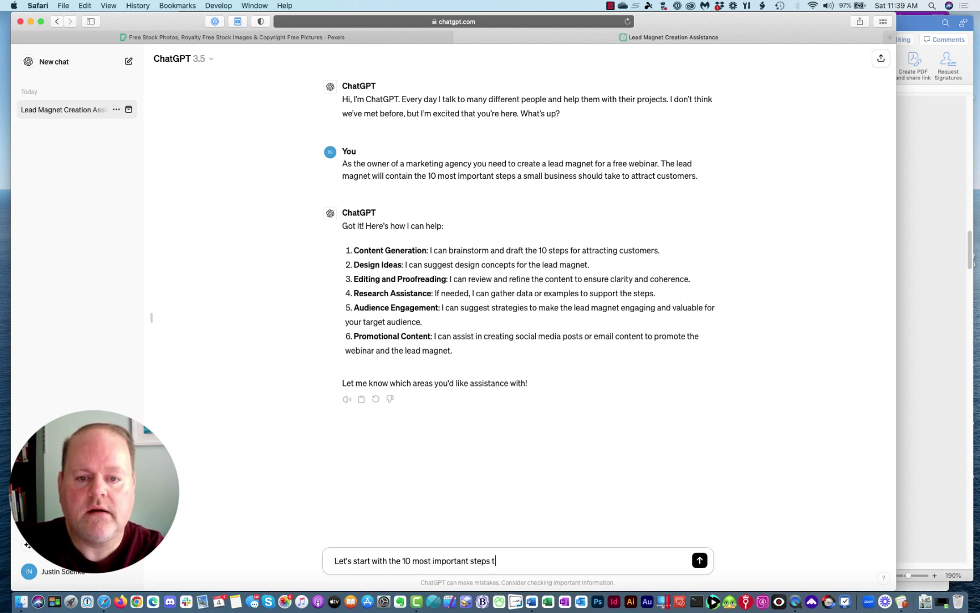
pyautogui.write('hat you ')
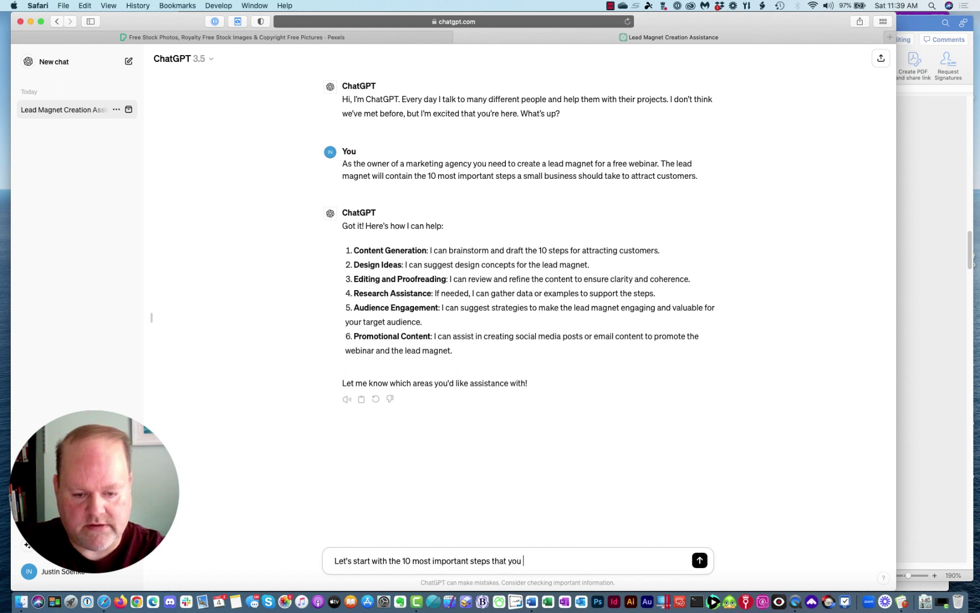
pyautogui.write('would recommend')
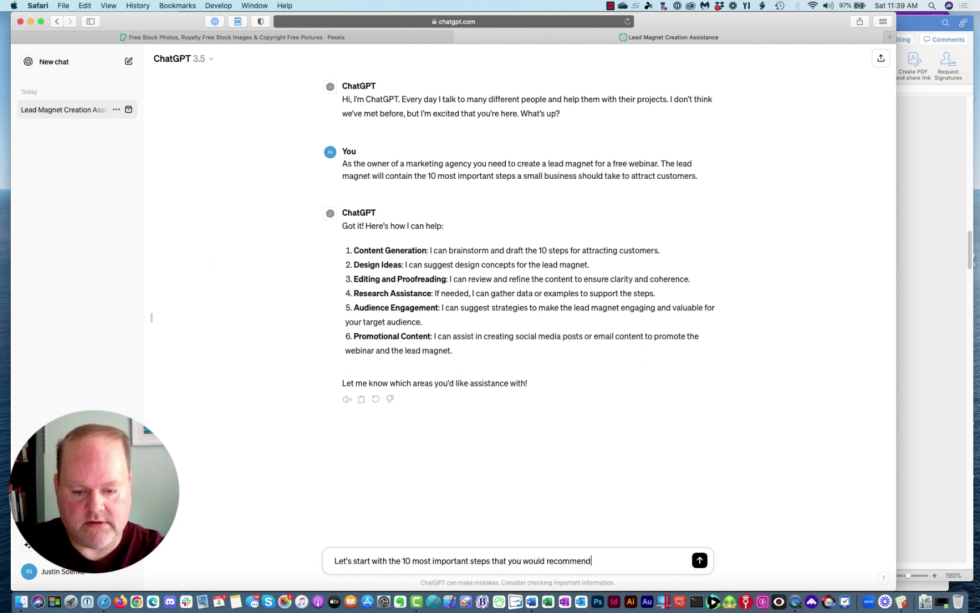
# Extend the follow-up message with "Please identify the step"
pyautogui.write('. Please')
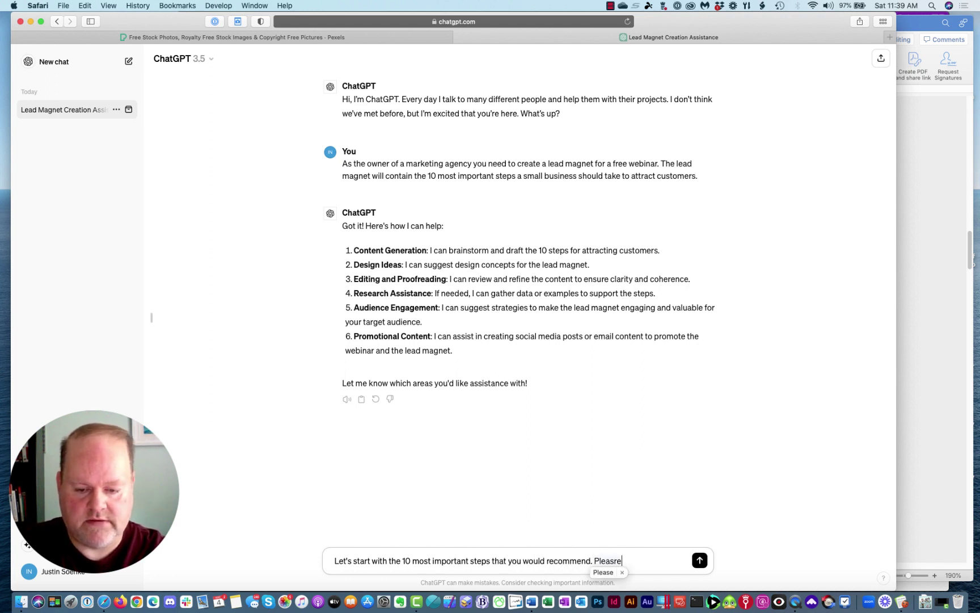
pyautogui.write(' identif')
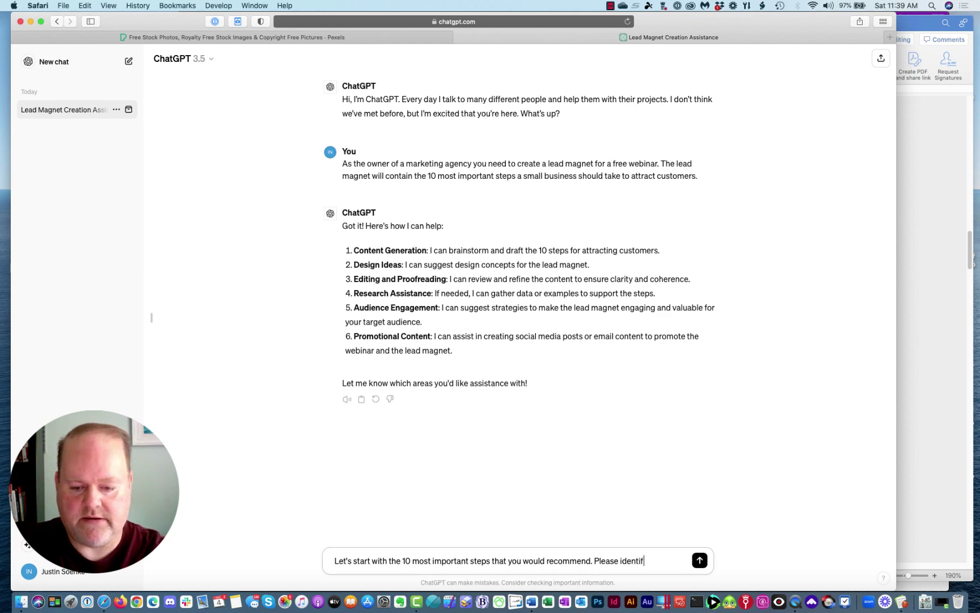
pyautogui.write('y the step an')
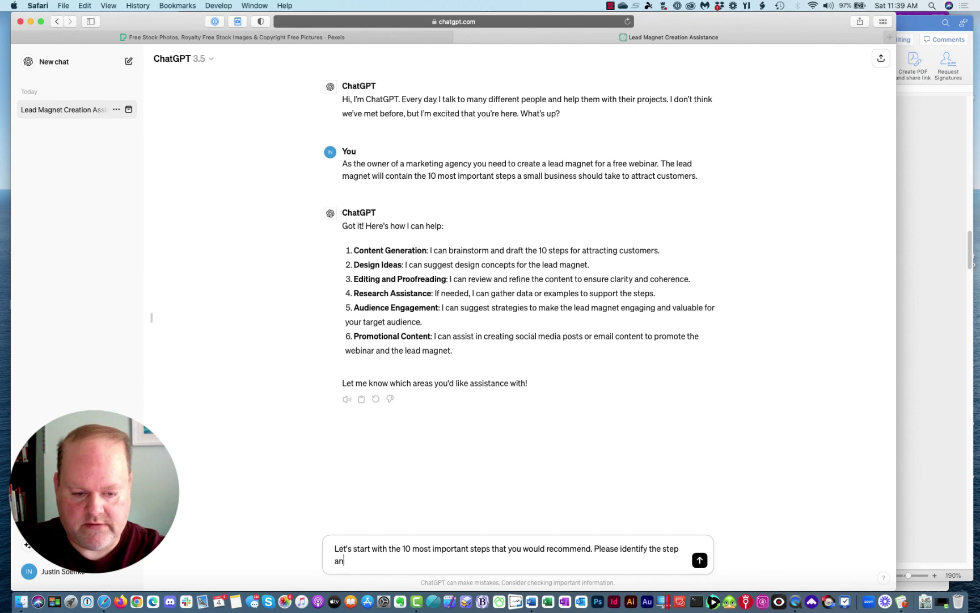
pyautogui.press('BackSpace')
pyautogui.press('BackSpace')
# Complete the message with "and provide a short sentence describing it." and send it to get the list of steps
pyautogui.write('and prob')
pyautogui.press('BackSpace')
pyautogui.write('v')
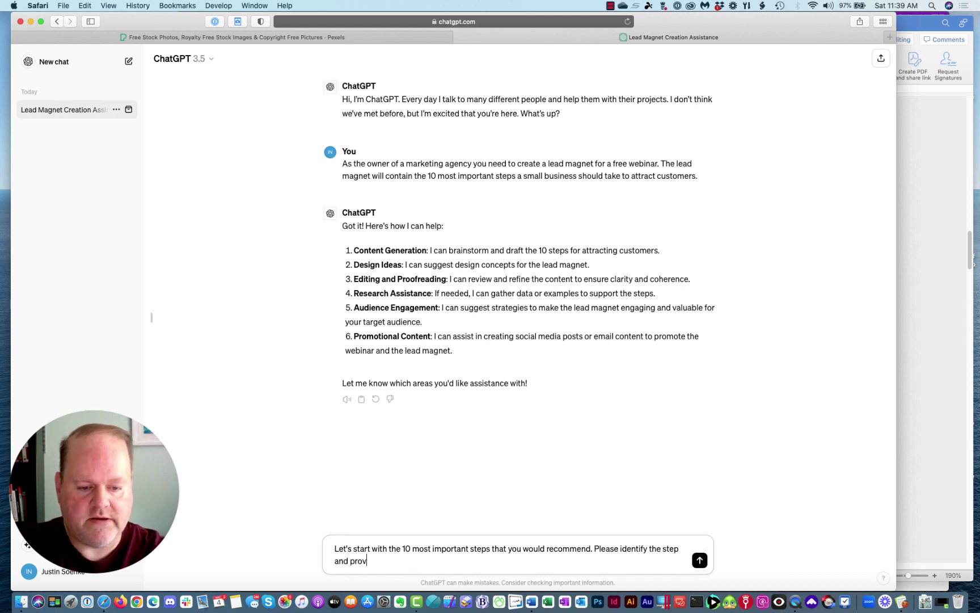
pyautogui.write('ide a out')
pyautogui.press('BackSpace')
pyautogui.press('BackSpace')
pyautogui.press('BackSpace')
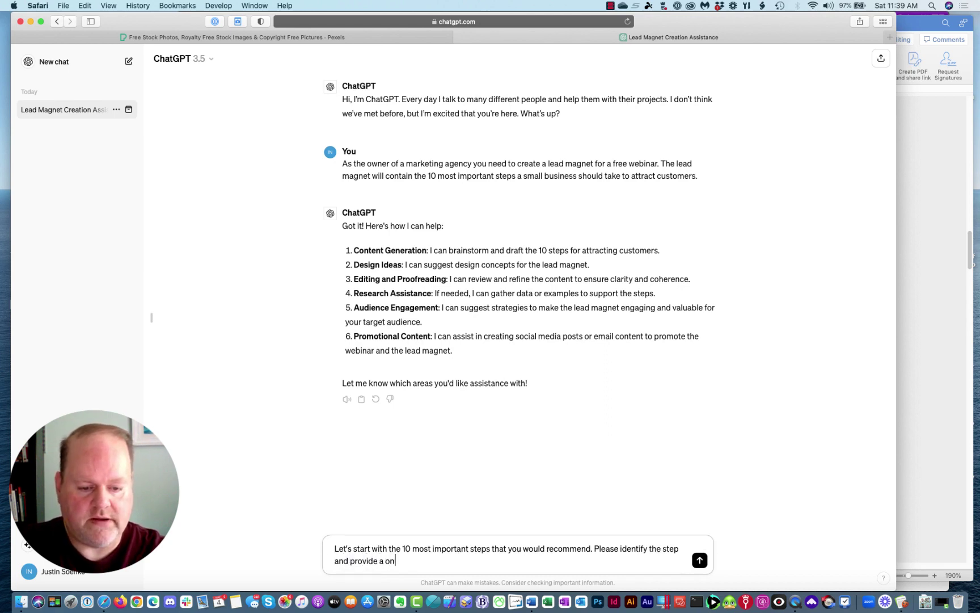
pyautogui.write('short sent')
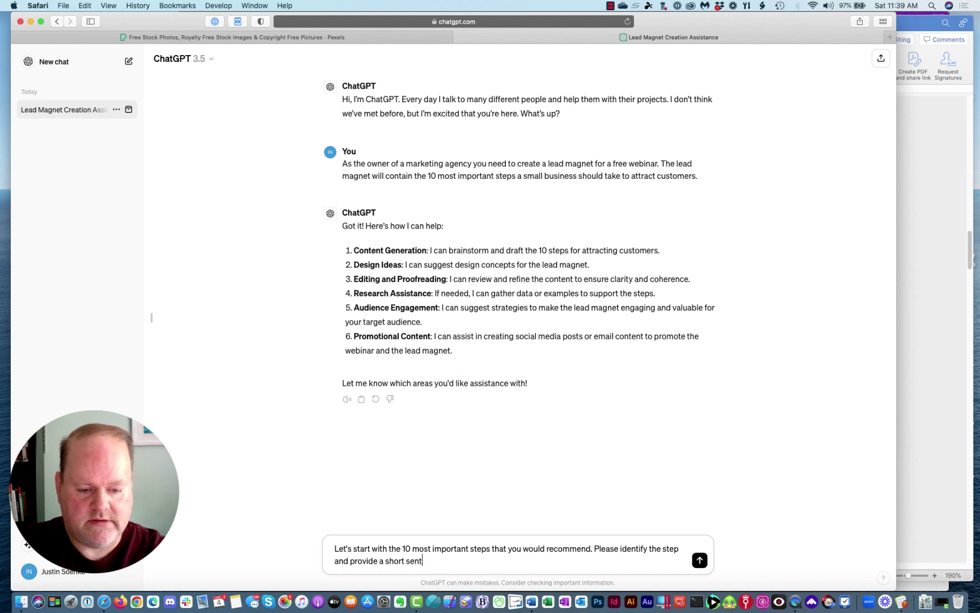
pyautogui.write('ence describing it.')
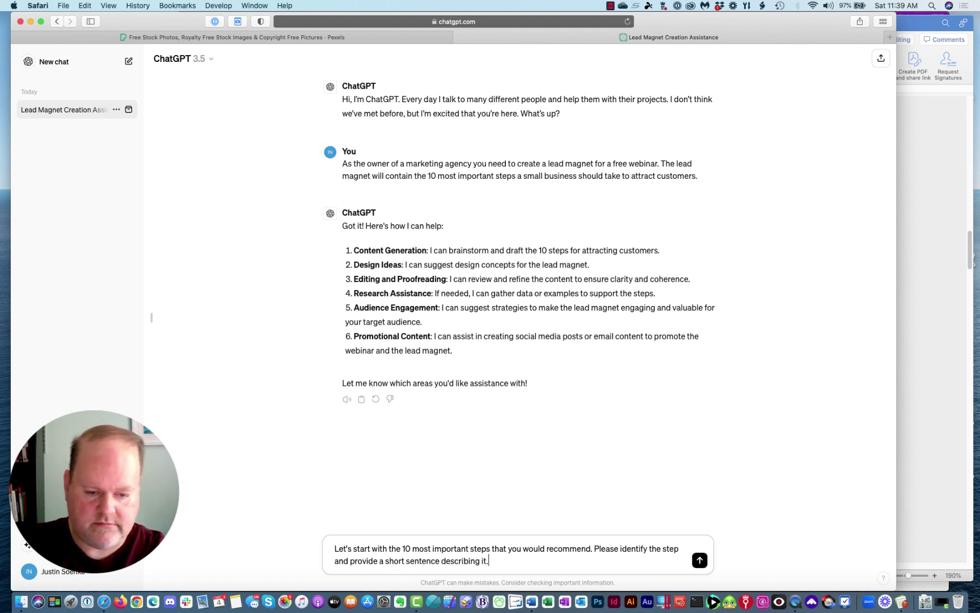
pyautogui.press('Return')
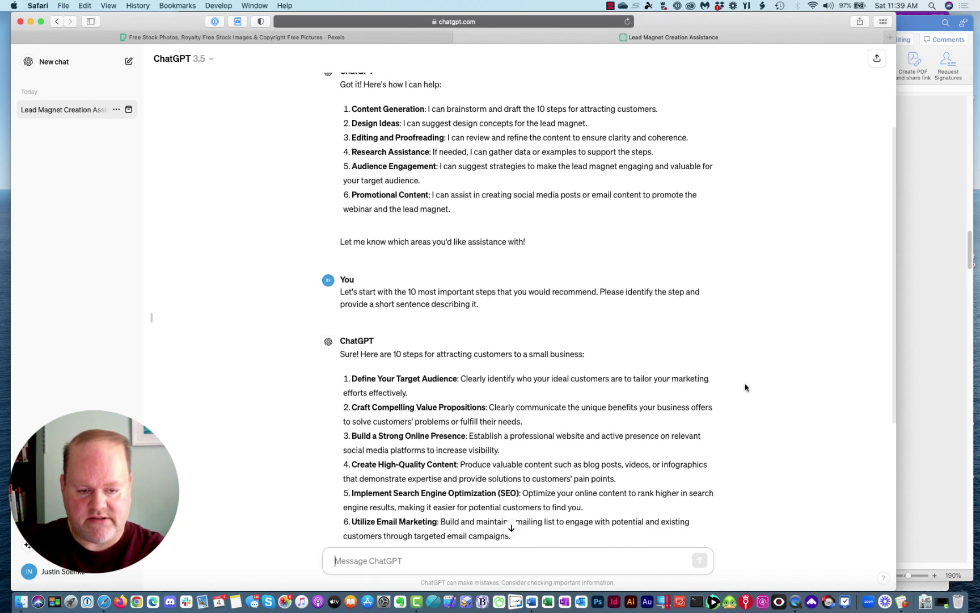
pyautogui.scroll(-3, 745, 388)
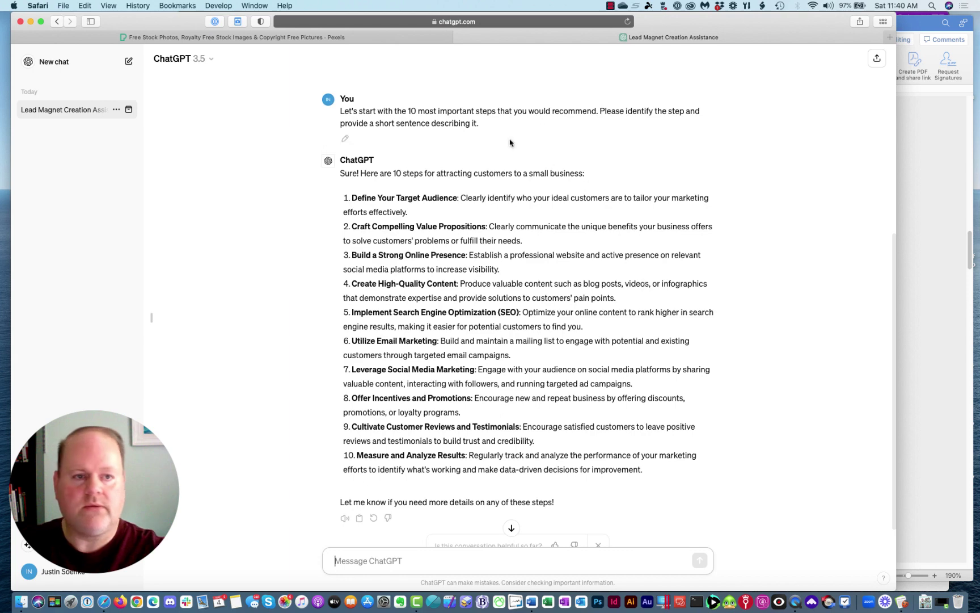
# Switch to the Pexels page and search its free photos for "marketing"
pyautogui.click(297, 41)
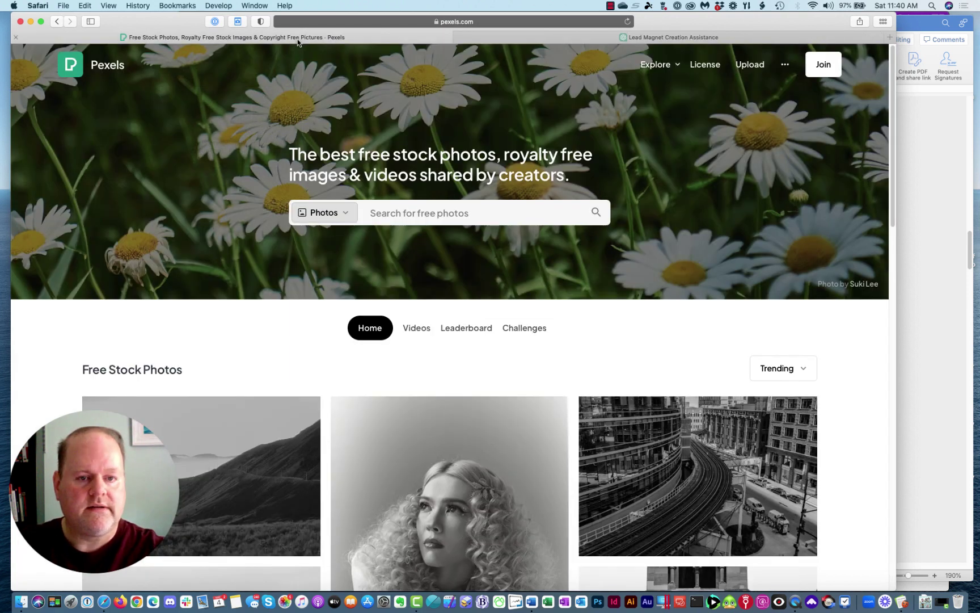
pyautogui.click(409, 216)
pyautogui.write('mark')
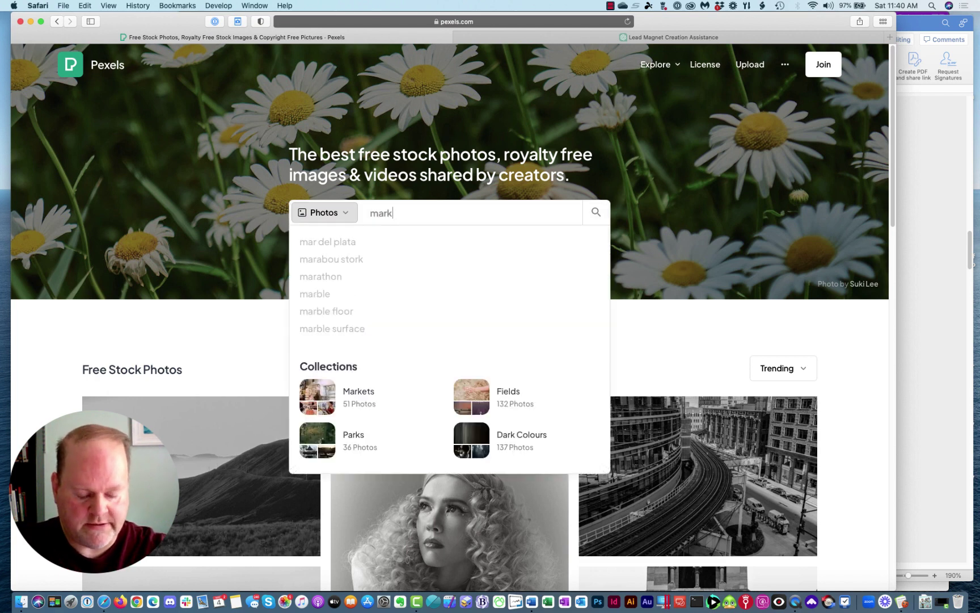
pyautogui.write('eting')
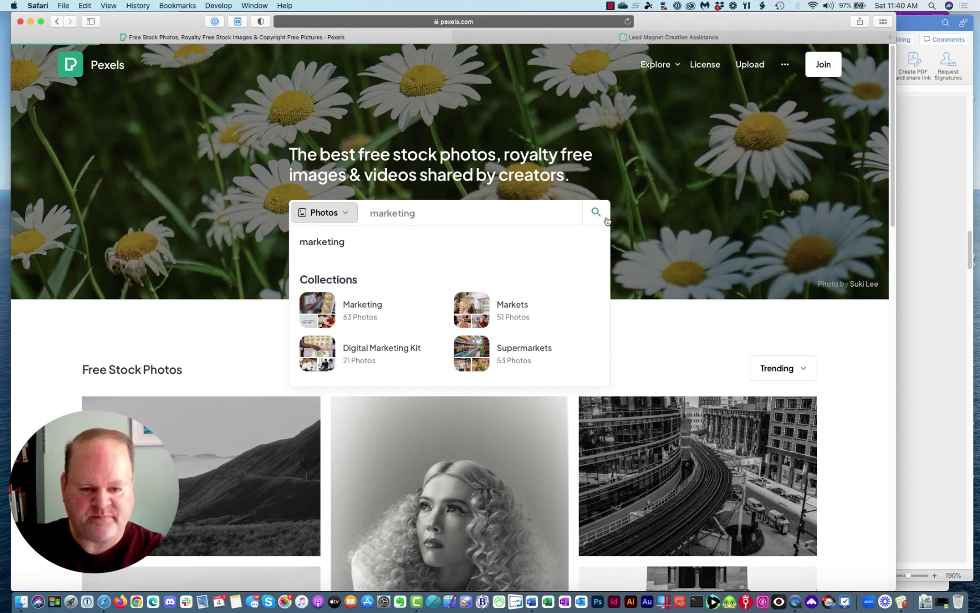
pyautogui.press('Return')
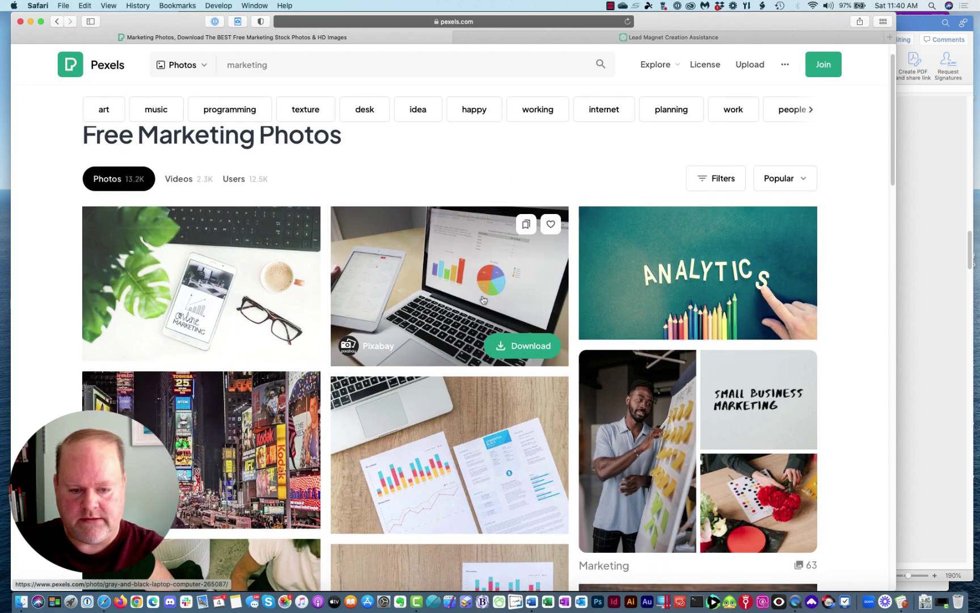
# Browse the marketing photo results for an image suited to the lead magnet
pyautogui.scroll(-2, 483, 300)
pyautogui.scroll(2, 482, 299)
pyautogui.scroll(-5, 483, 300)
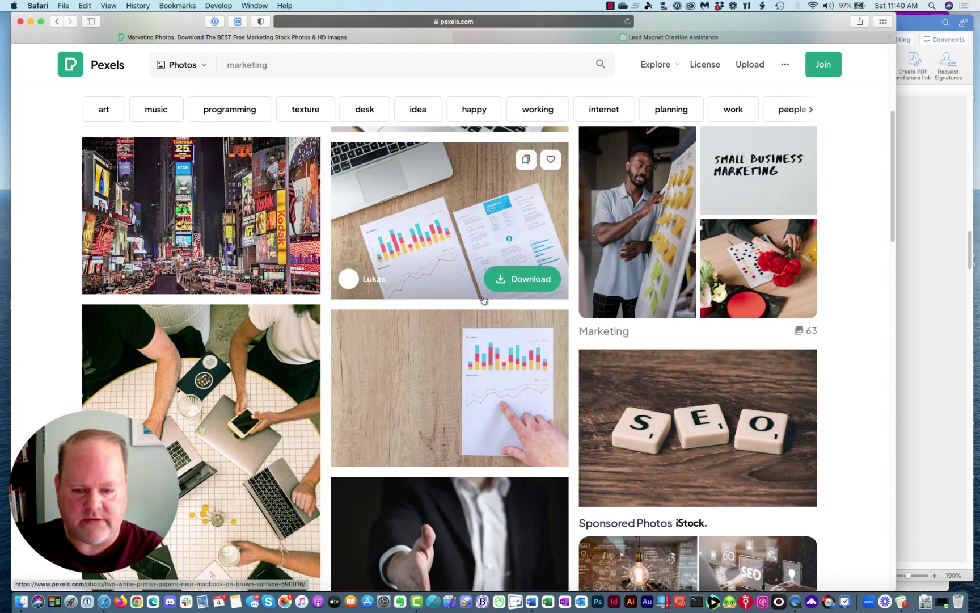
pyautogui.scroll(-4, 483, 299)
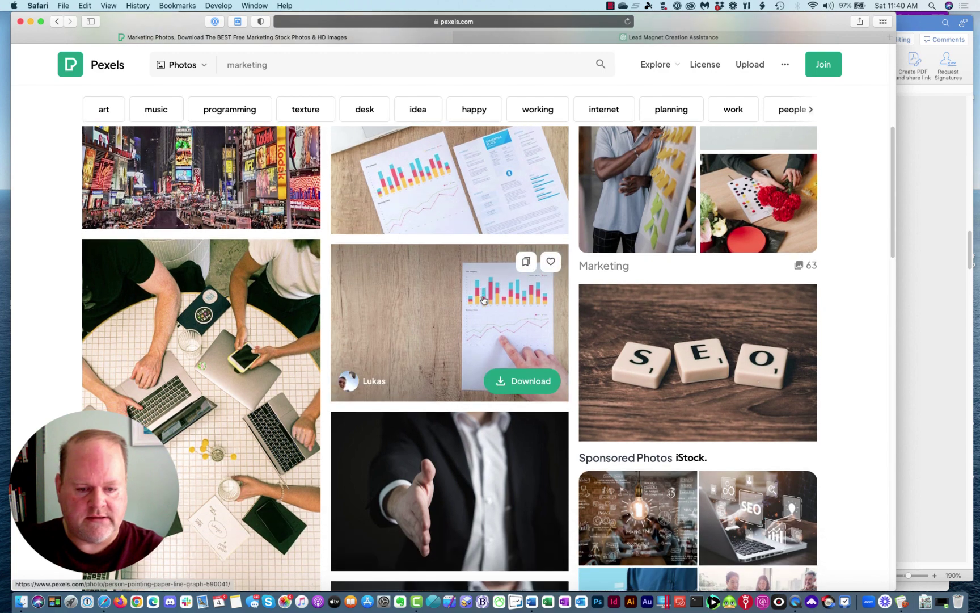
pyautogui.scroll(-15, 483, 299)
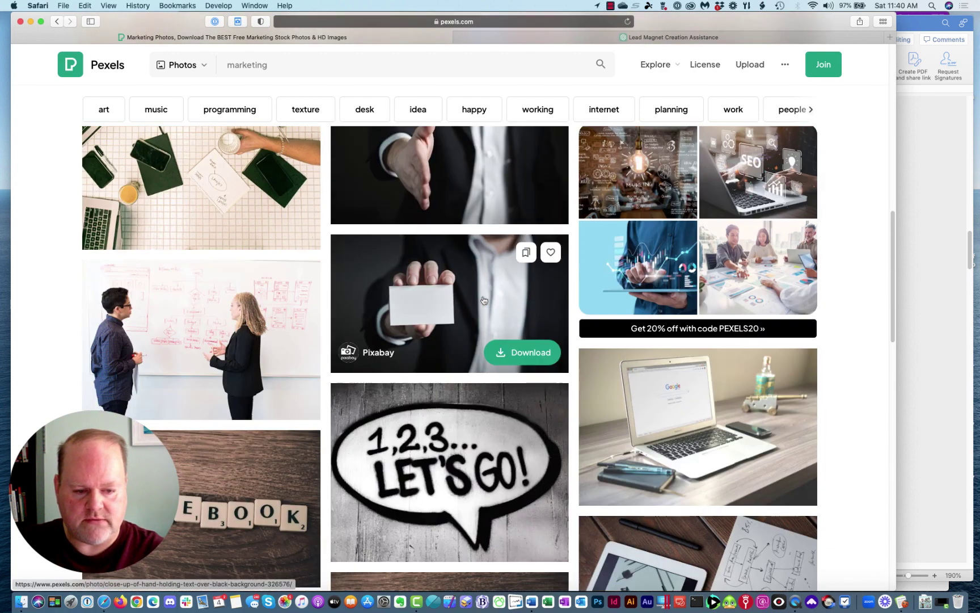
pyautogui.scroll(-7, 483, 299)
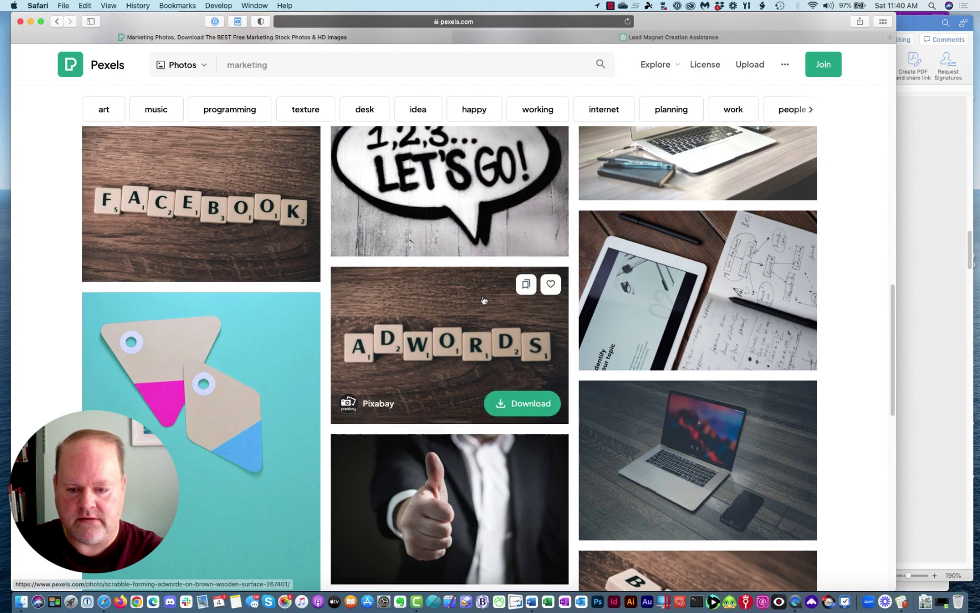
pyautogui.scroll(-4, 482, 300)
pyautogui.scroll(-20, 483, 299)
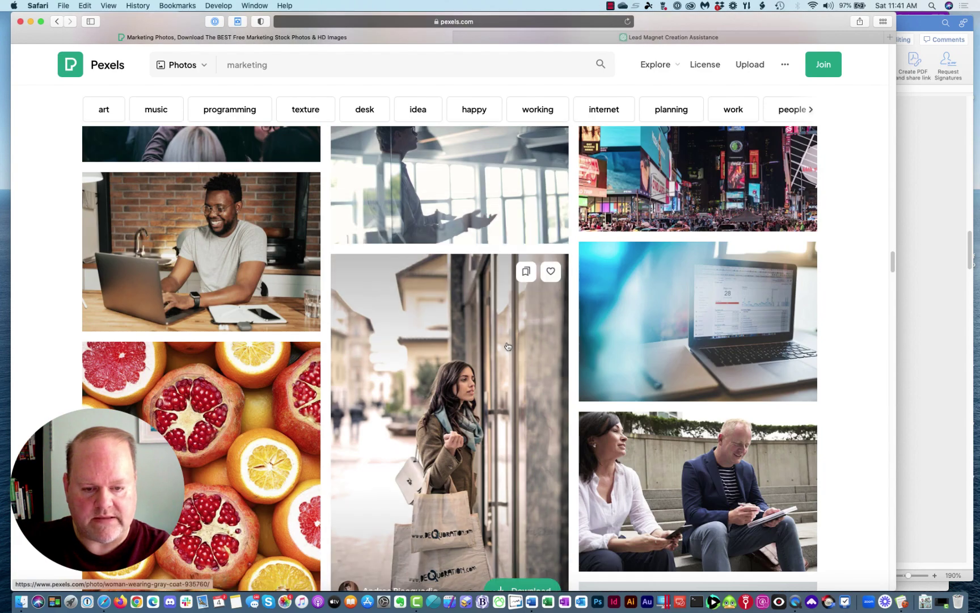
pyautogui.scroll(-20, 507, 346)
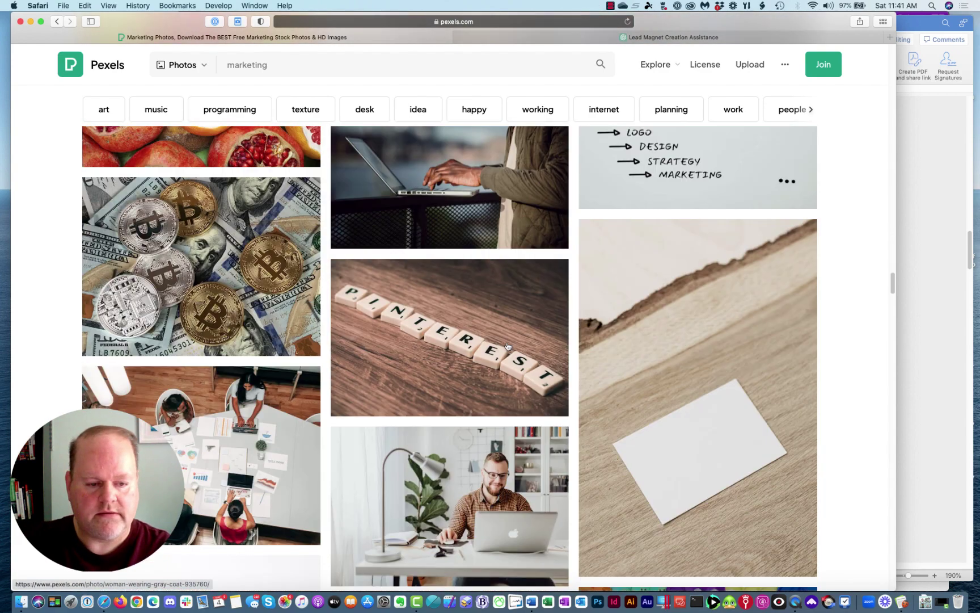
pyautogui.scroll(-15, 508, 346)
pyautogui.scroll(20, 508, 346)
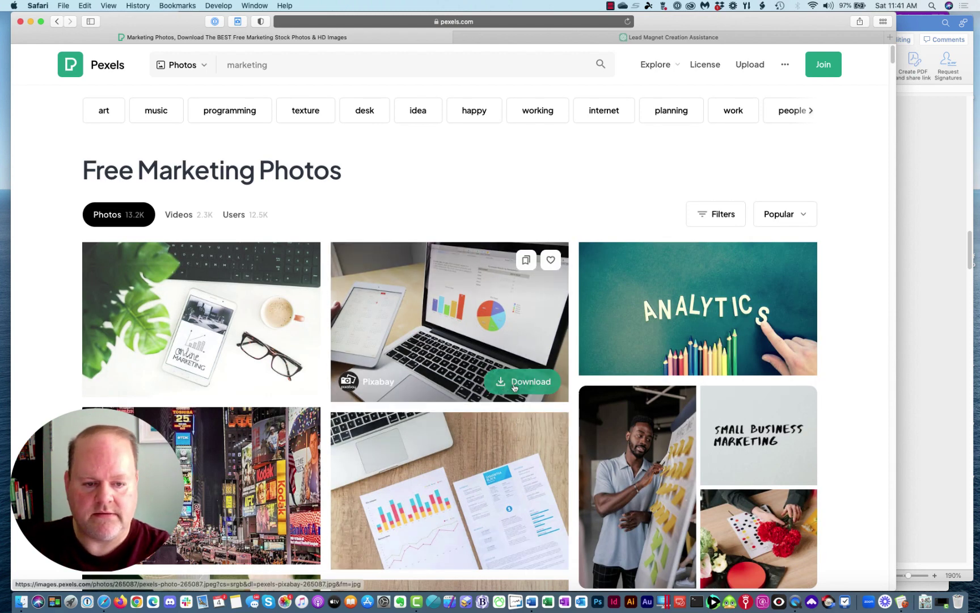
# Download the photo of the laptop displaying charts, check that it is among the downloaded files, and dismiss the thank-you pop-up
pyautogui.click(531, 386)
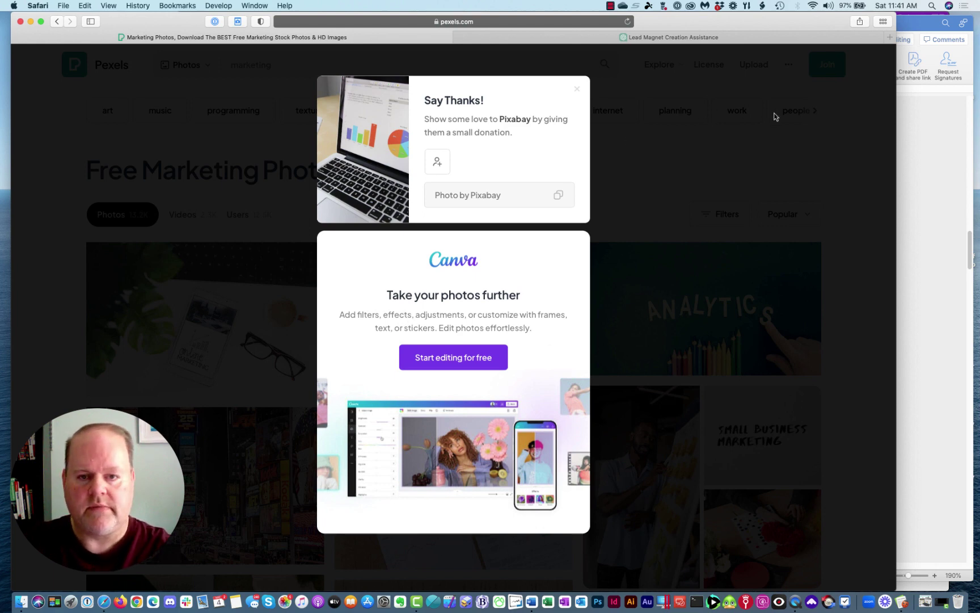
pyautogui.click(926, 603)
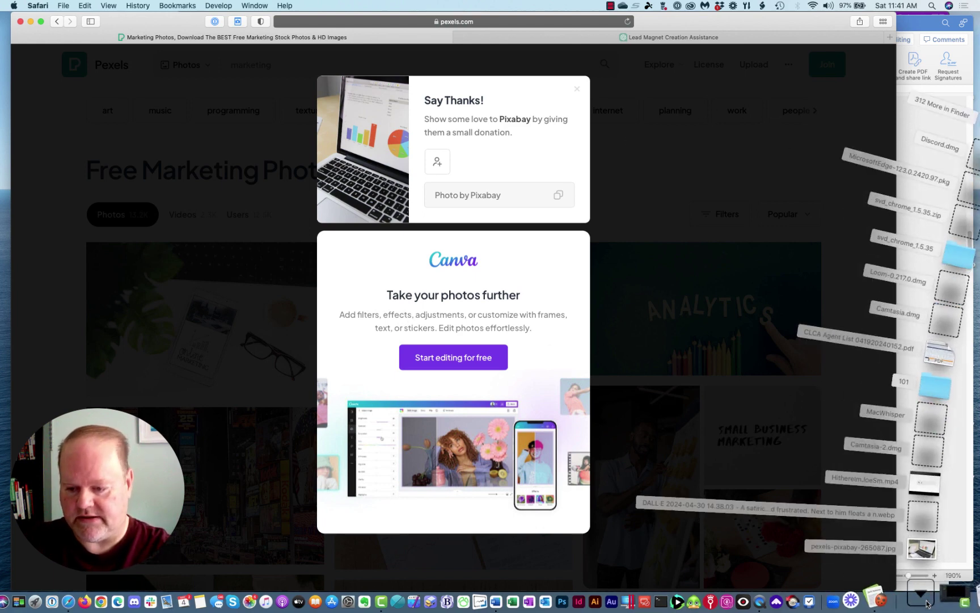
pyautogui.click(657, 377)
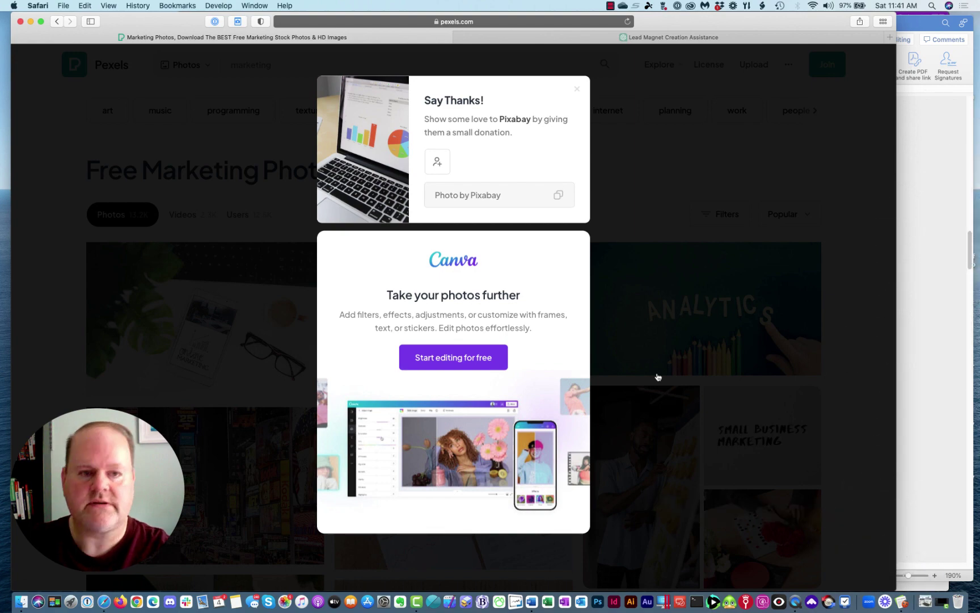
pyautogui.click(657, 377)
# Switch to Swift Publisher 5 and create a new document from the Blank Portrait desktop publishing template
pyautogui.press('cmd+Tab')
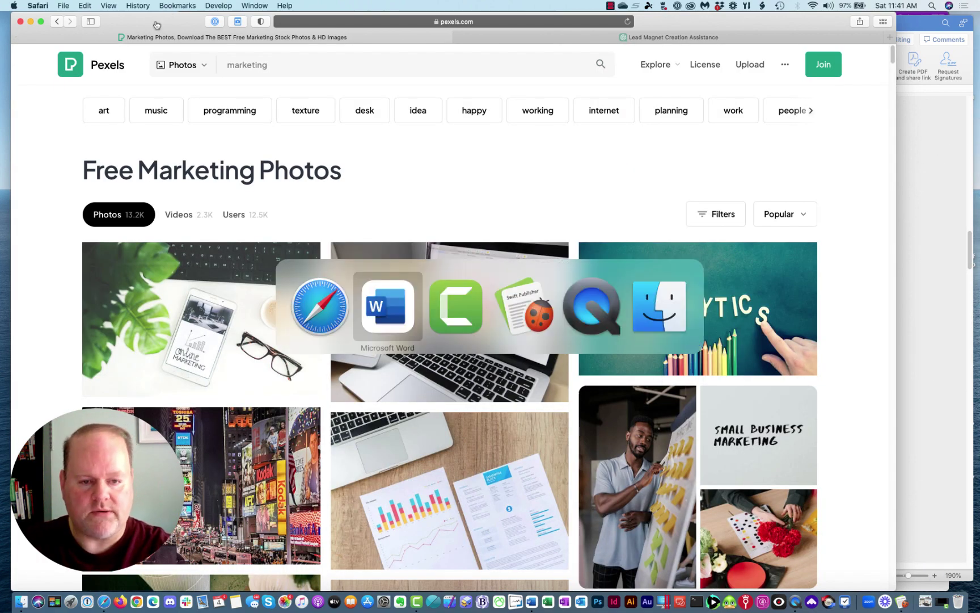
pyautogui.press('super+Tab')
pyautogui.press('super+Tab')
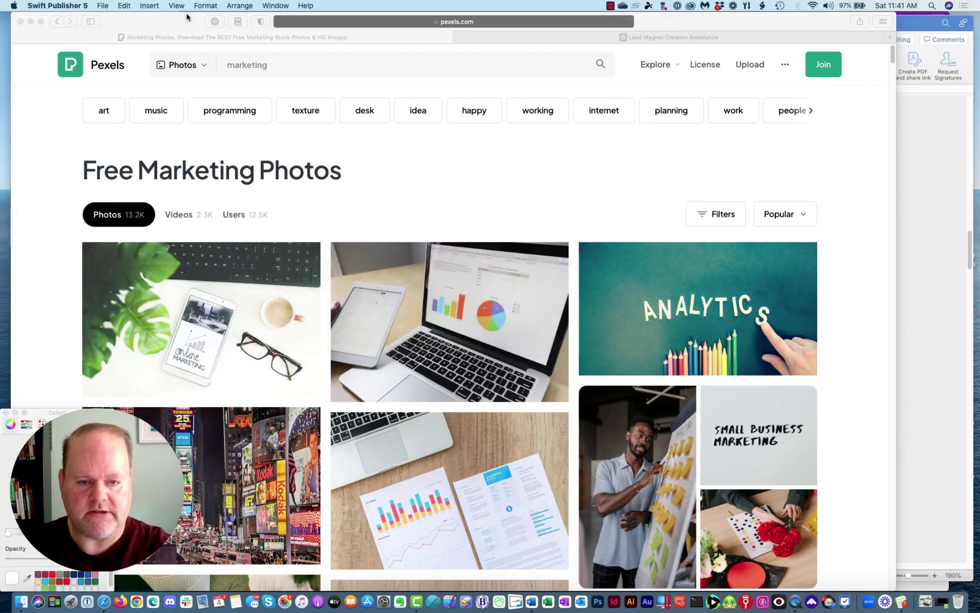
pyautogui.click(103, 5)
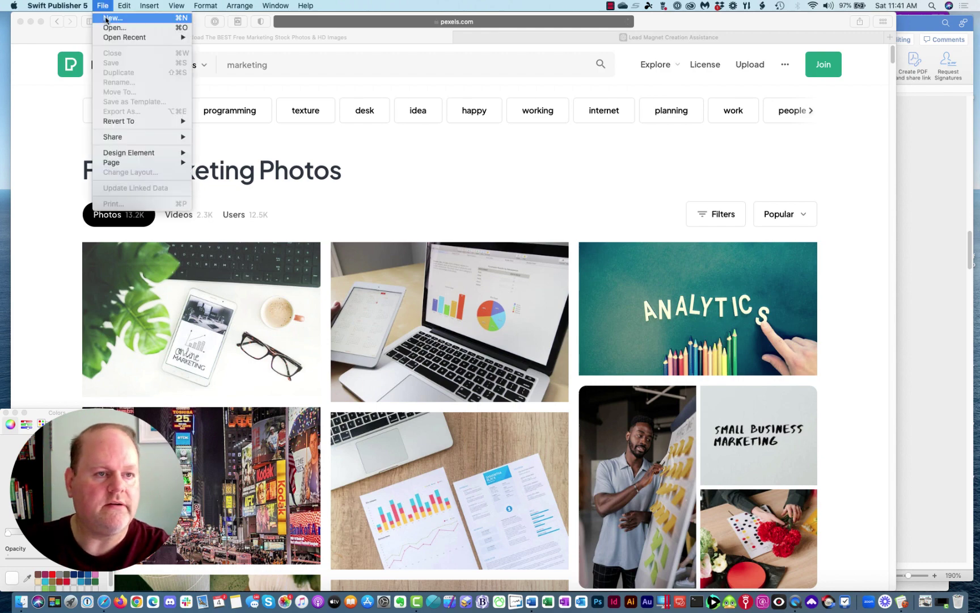
pyautogui.click(121, 22)
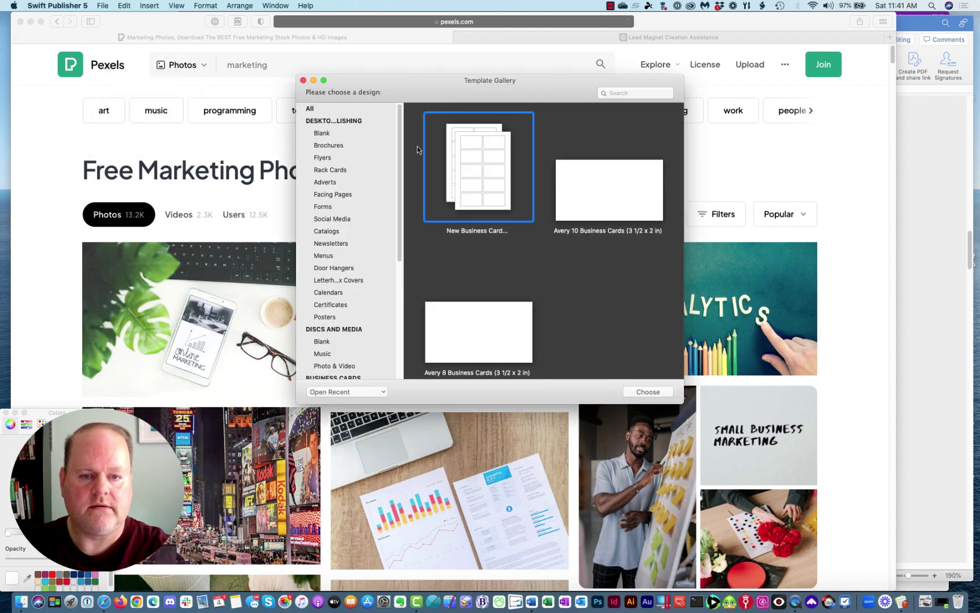
pyautogui.click(321, 134)
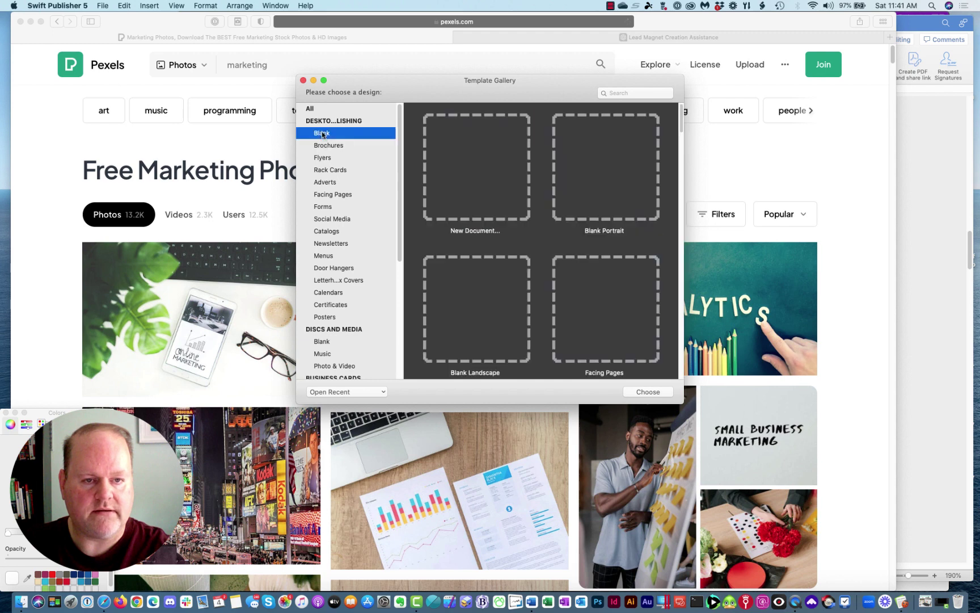
pyautogui.click(606, 176)
pyautogui.click(649, 393)
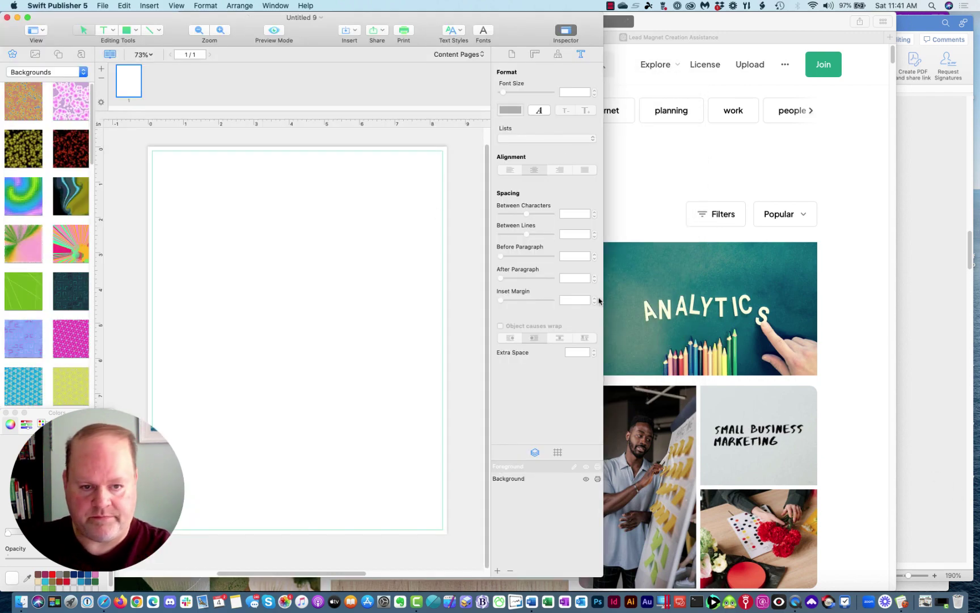
# Make the Background layer the active layer of the blank page
pyautogui.rightClick(453, 224)
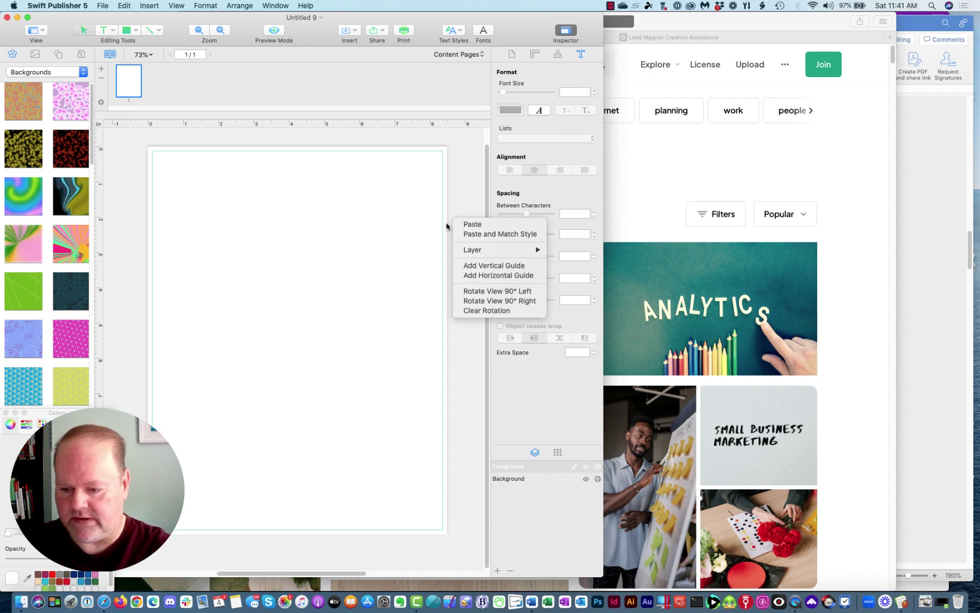
pyautogui.moveTo(477, 251)
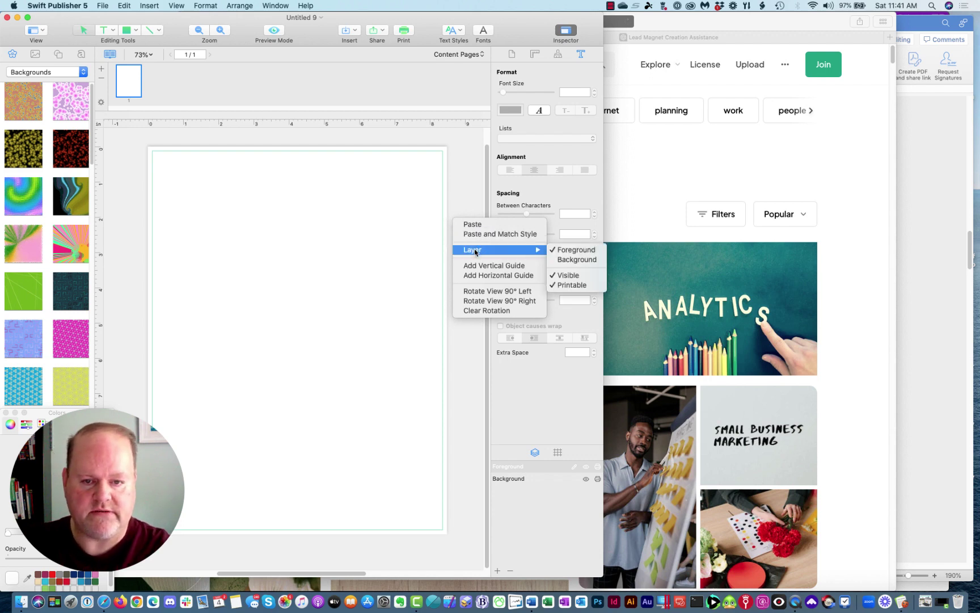
pyautogui.click(584, 260)
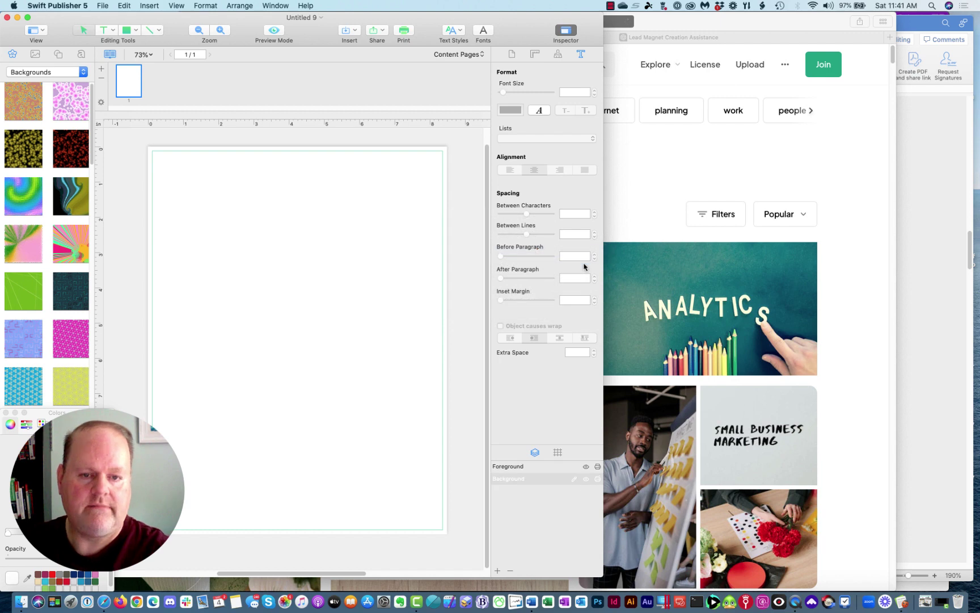
# Place the downloaded laptop photo at the page's upper-left corner and enlarge it proportionally to just beyond the page width
pyautogui.click(927, 603)
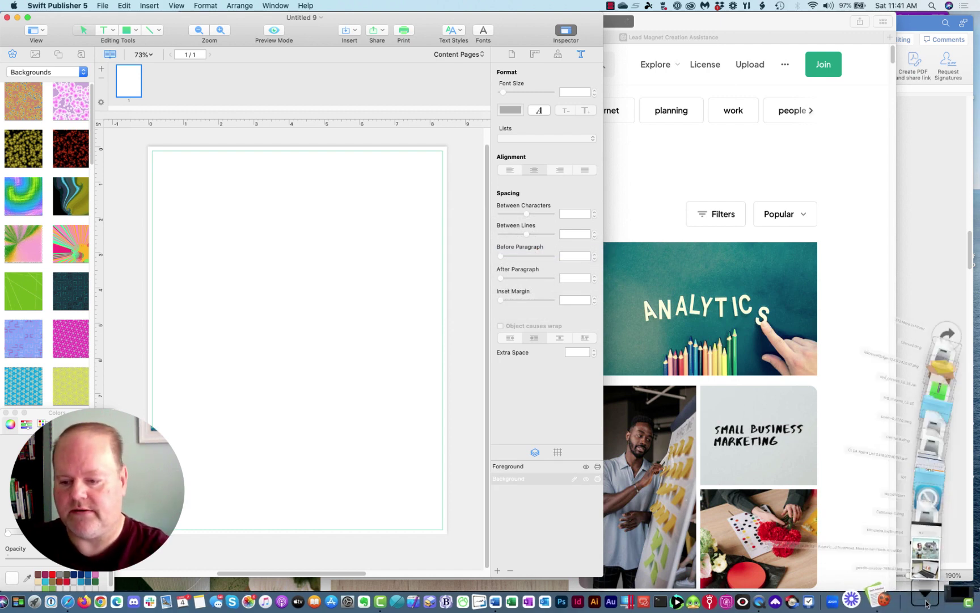
pyautogui.moveTo(934, 548); pyautogui.dragTo(217, 208)
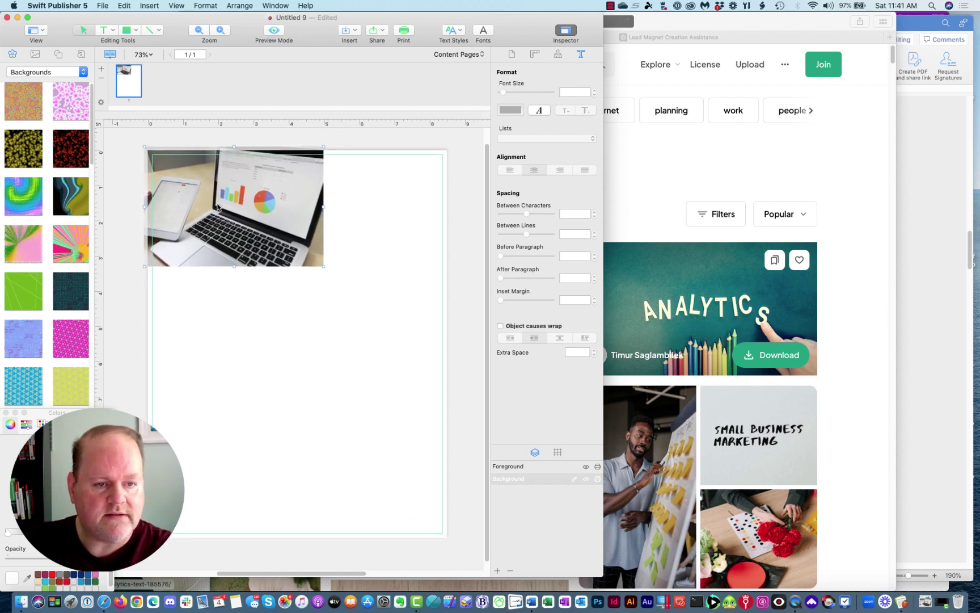
pyautogui.moveTo(323, 266); pyautogui.dragTo(453, 561)
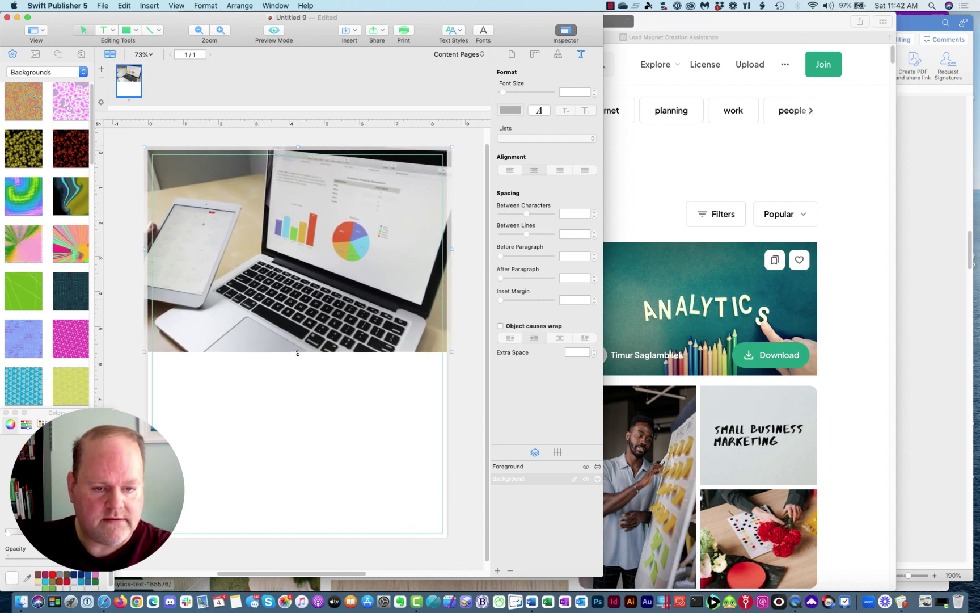
# Try stretching the laptop photo taller, and undo both the stretch and the previous enlargement
pyautogui.moveTo(298, 352); pyautogui.dragTo(294, 384)
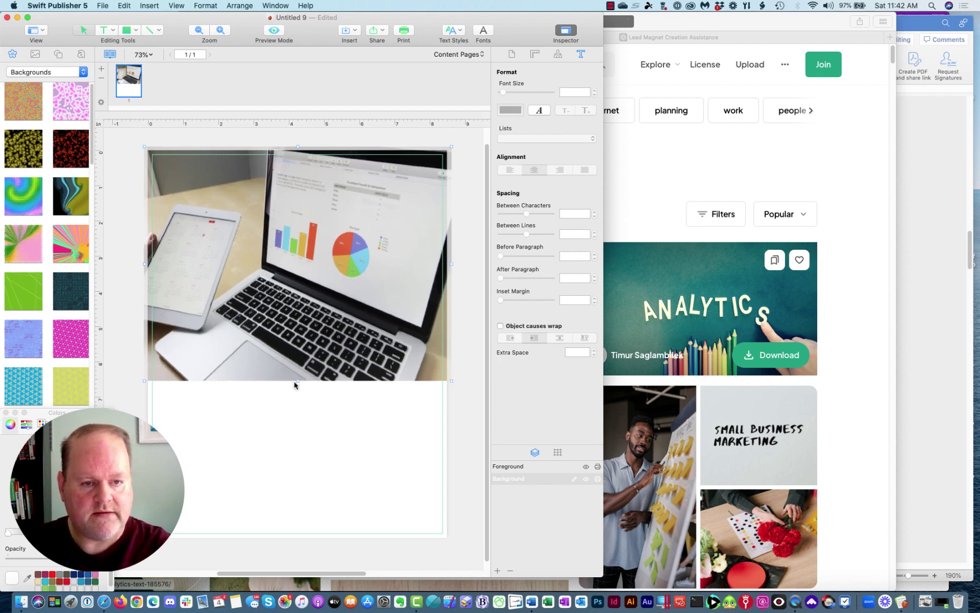
pyautogui.press('super+z')
pyautogui.press('super+z')
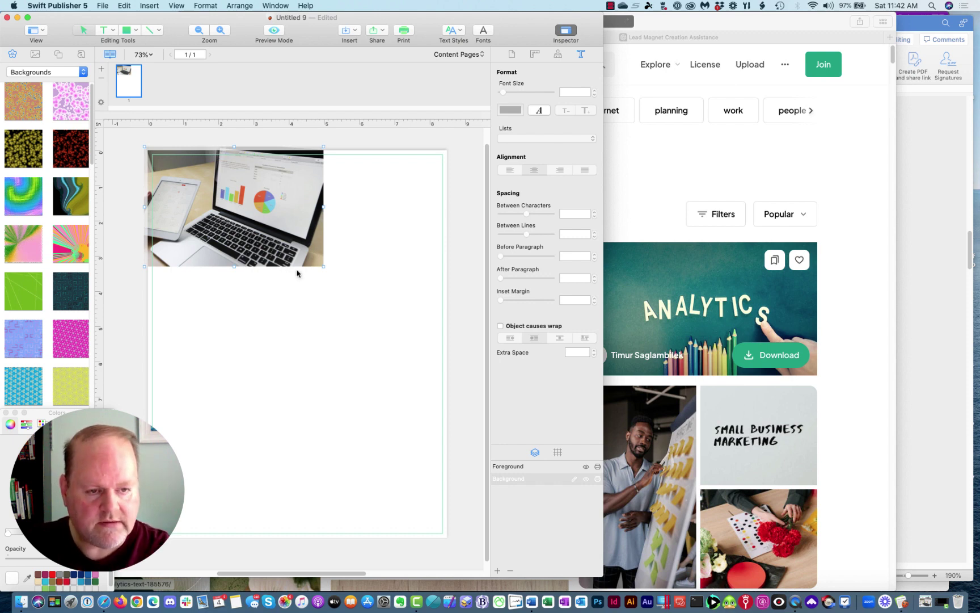
pyautogui.rightClick(324, 265)
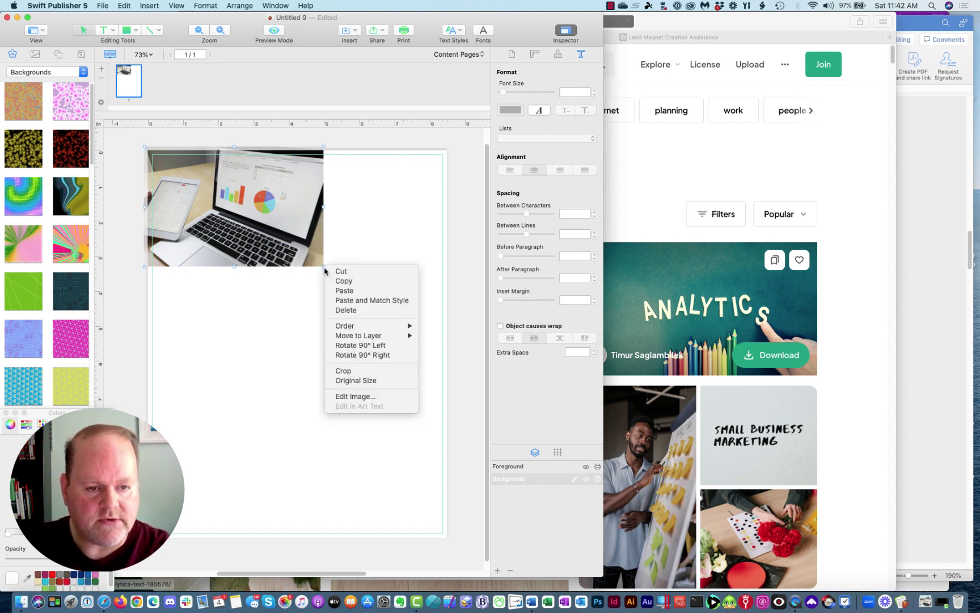
pyautogui.click(265, 264)
pyautogui.moveTo(325, 269); pyautogui.dragTo(340, 343)
pyautogui.press('super+z')
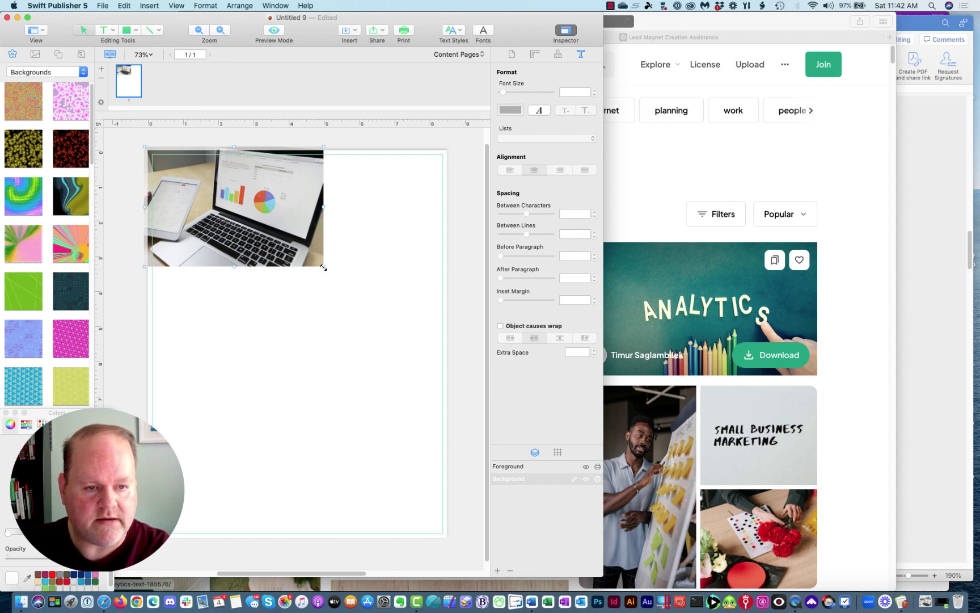
# Enlarge the photo proportionally to just beyond the page width, try stretching it taller, and undo that stretch
pyautogui.moveTo(324, 267); pyautogui.dragTo(407, 401)
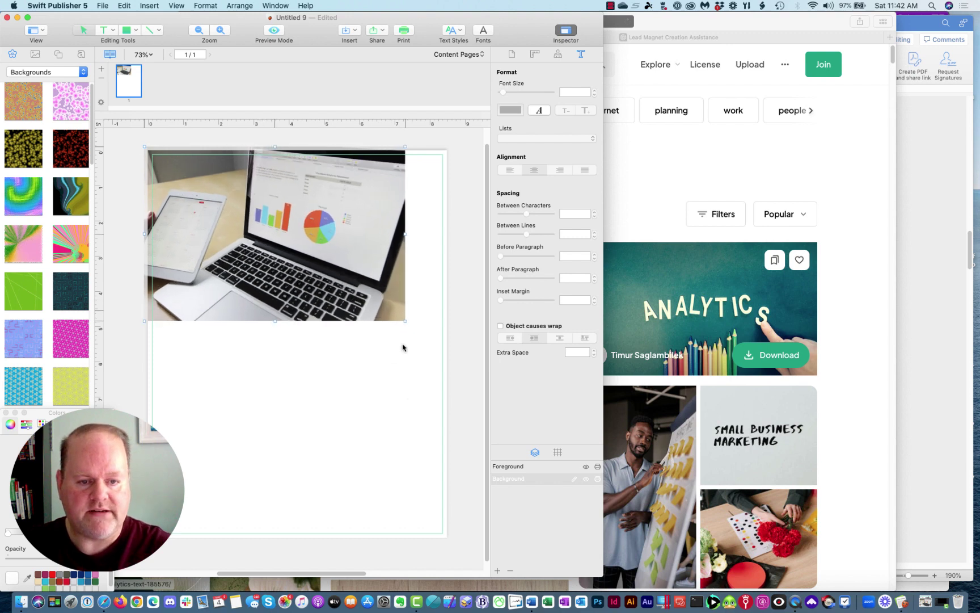
pyautogui.moveTo(403, 347); pyautogui.dragTo(450, 379)
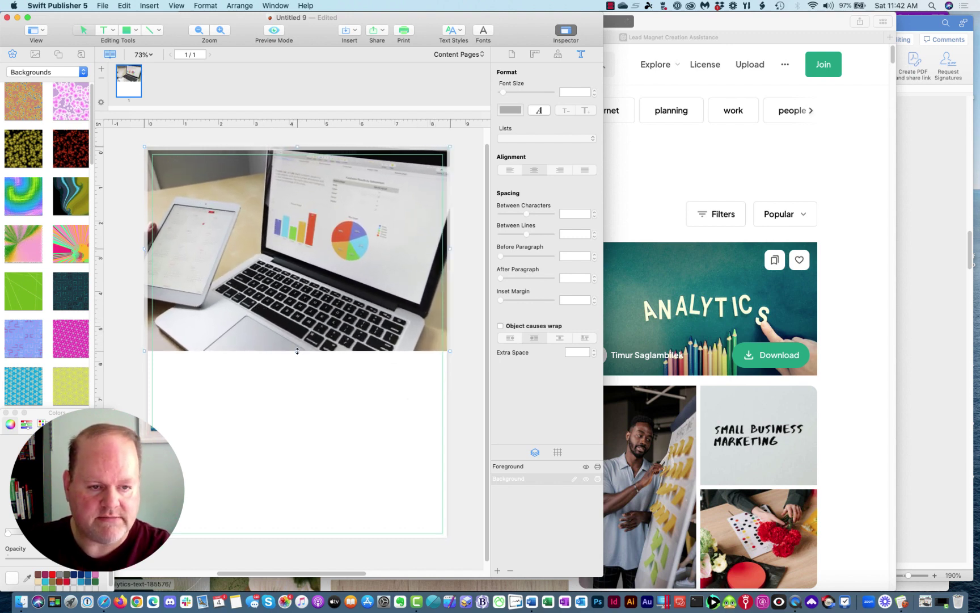
pyautogui.moveTo(297, 351); pyautogui.dragTo(297, 446)
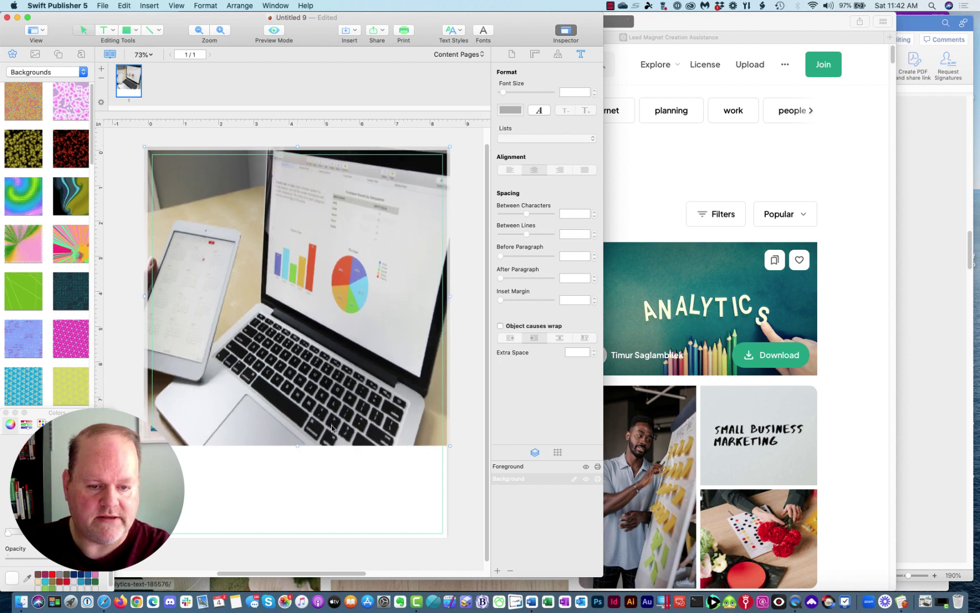
pyautogui.press('super+z')
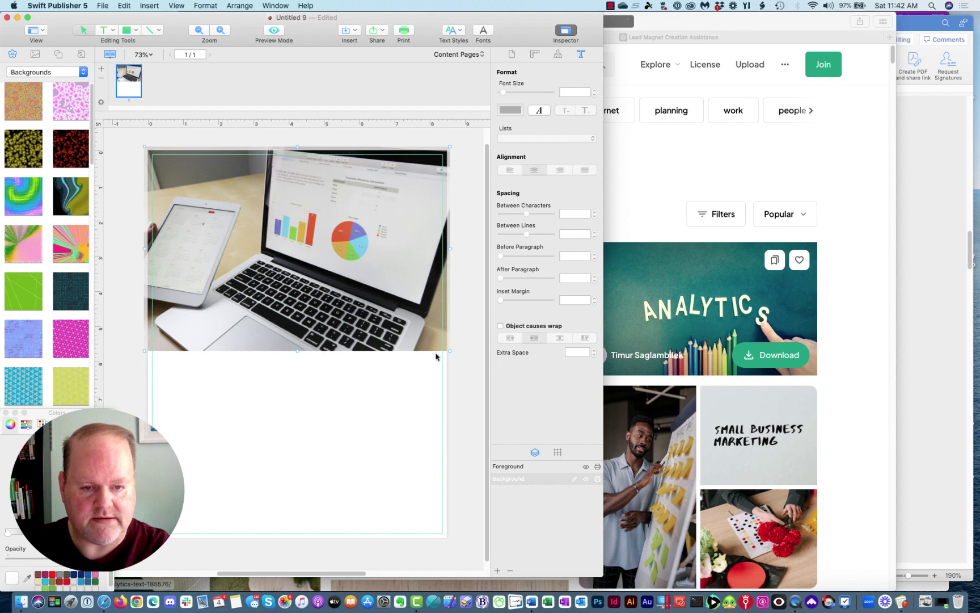
# Enlarge the photo proportionally to cover the full page height and shift it left so the bar chart lies on the page
pyautogui.moveTo(451, 352); pyautogui.dragTo(486, 412)
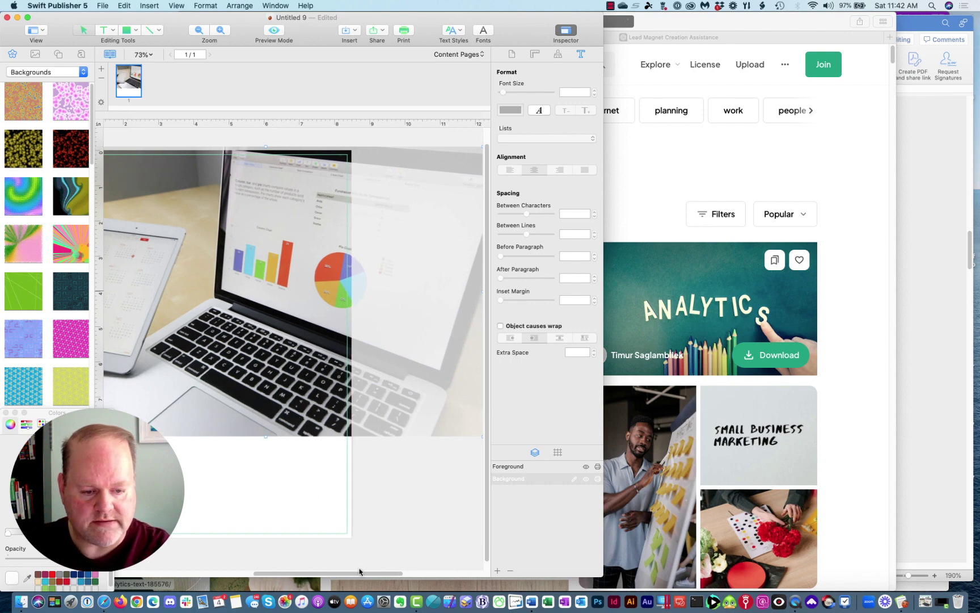
pyautogui.moveTo(347, 574); pyautogui.dragTo(373, 579)
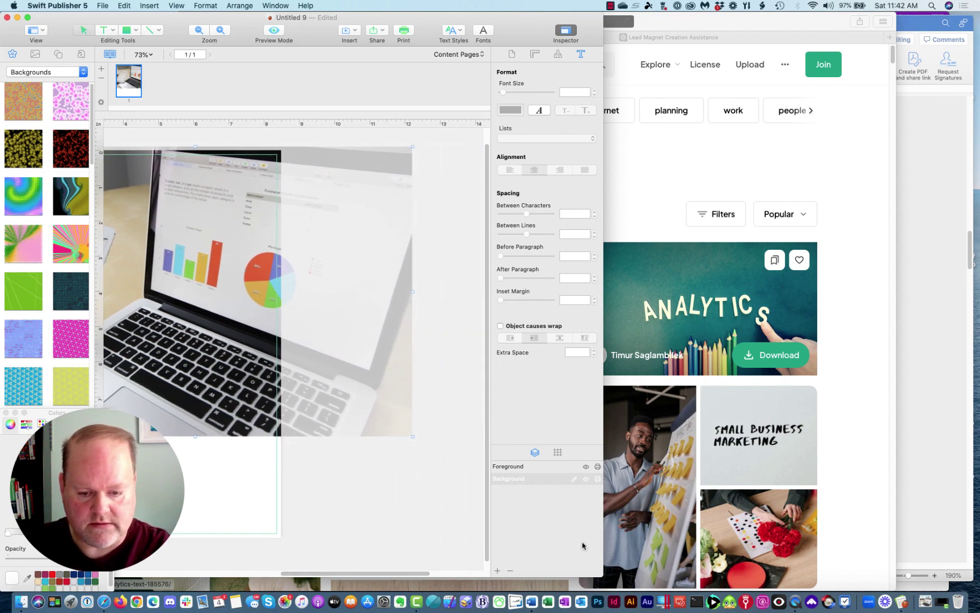
pyautogui.moveTo(605, 532); pyautogui.dragTo(879, 548)
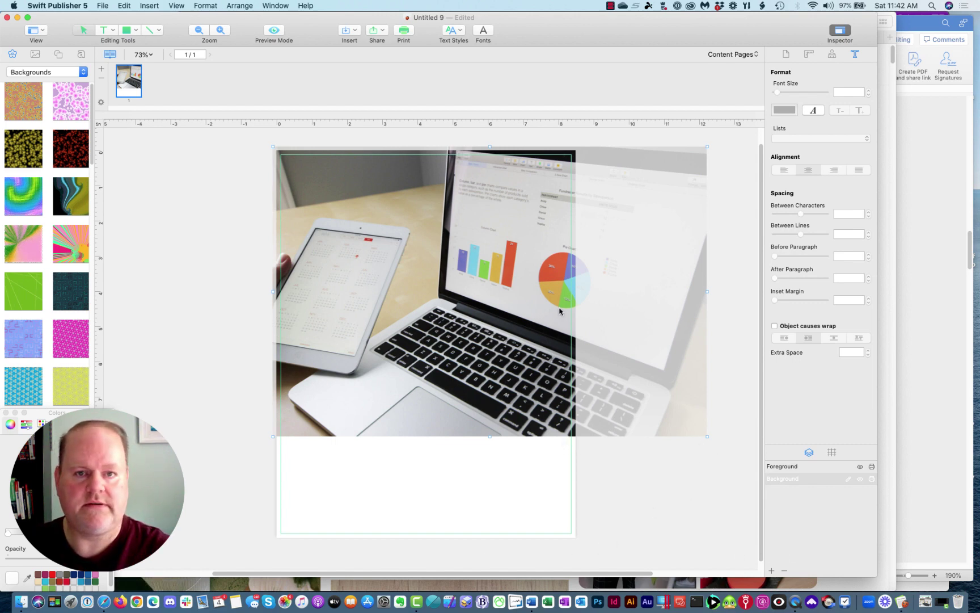
pyautogui.click(149, 55)
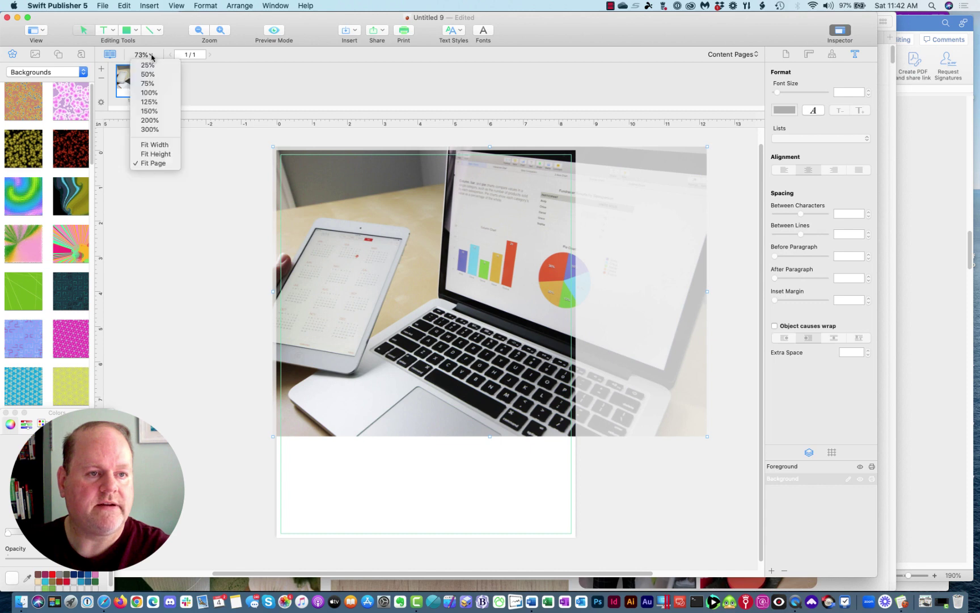
pyautogui.click(148, 66)
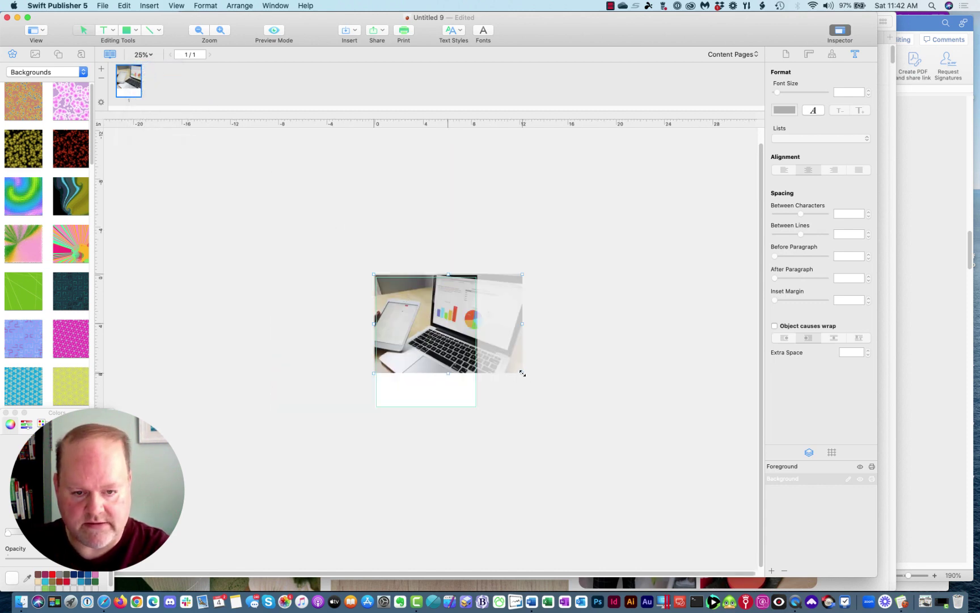
pyautogui.moveTo(523, 373); pyautogui.dragTo(577, 408)
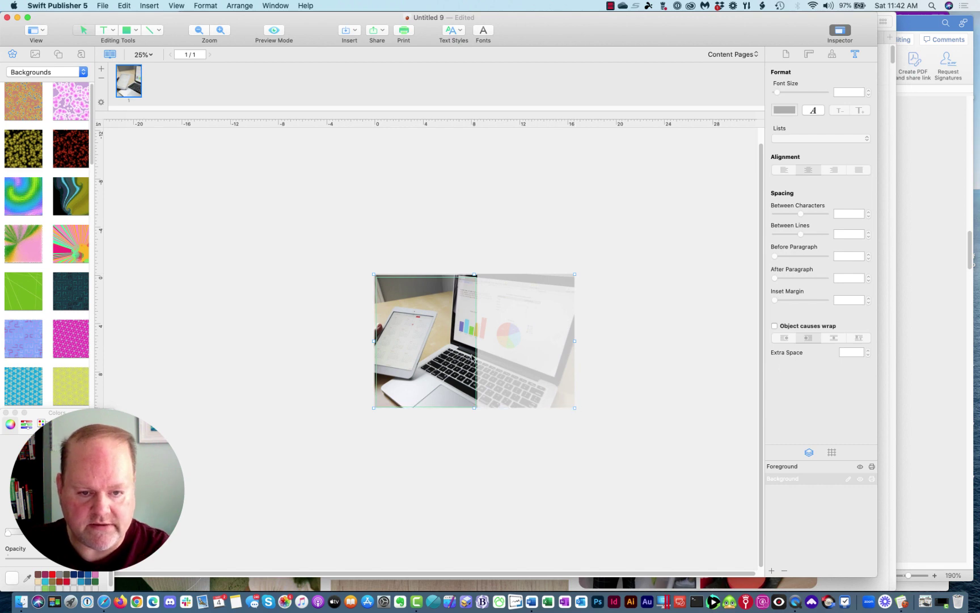
pyautogui.moveTo(526, 361); pyautogui.dragTo(501, 362)
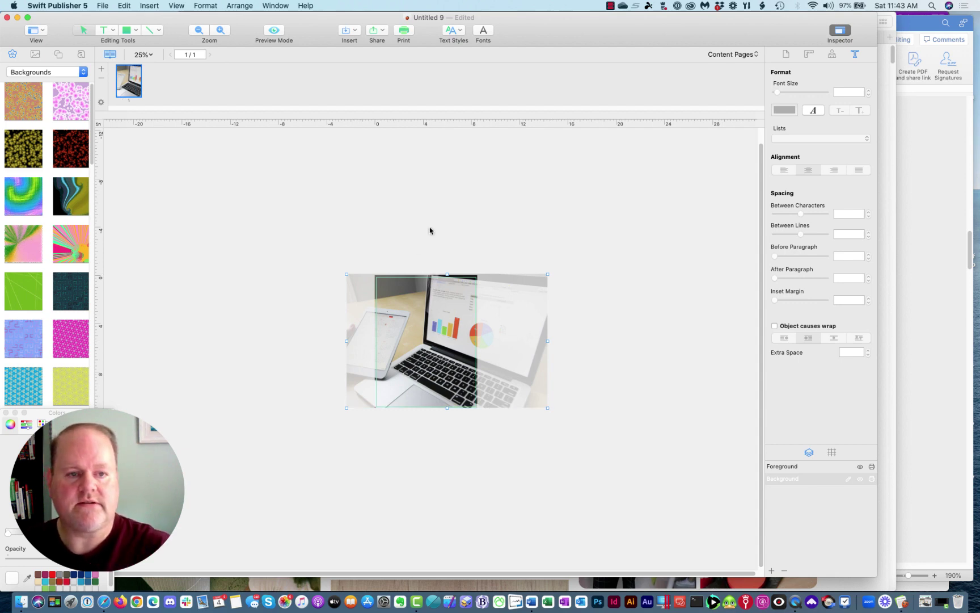
# Fade the laptop photo by applying the Transparent image effect with Time set to 0.78
pyautogui.click(143, 55)
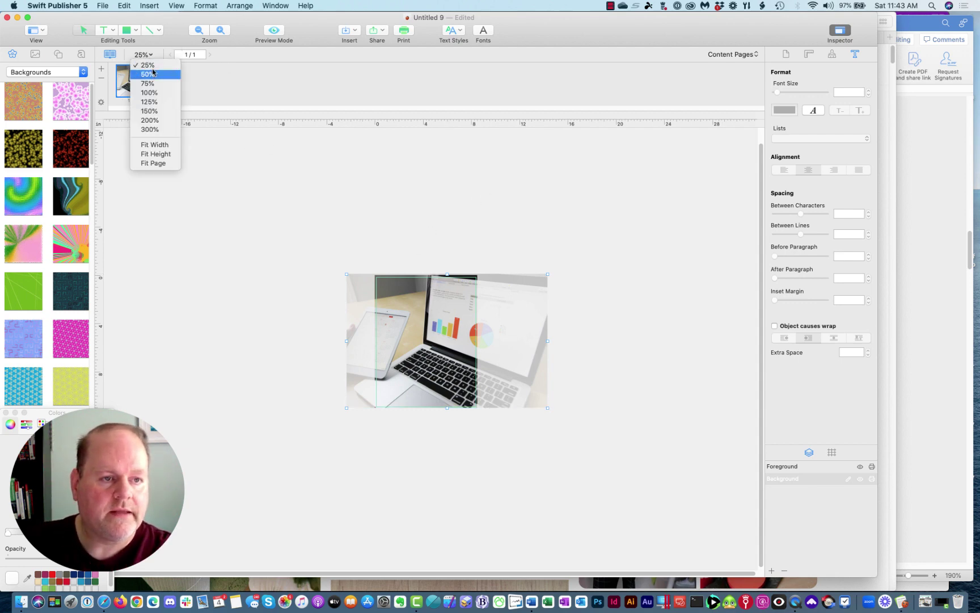
pyautogui.click(147, 84)
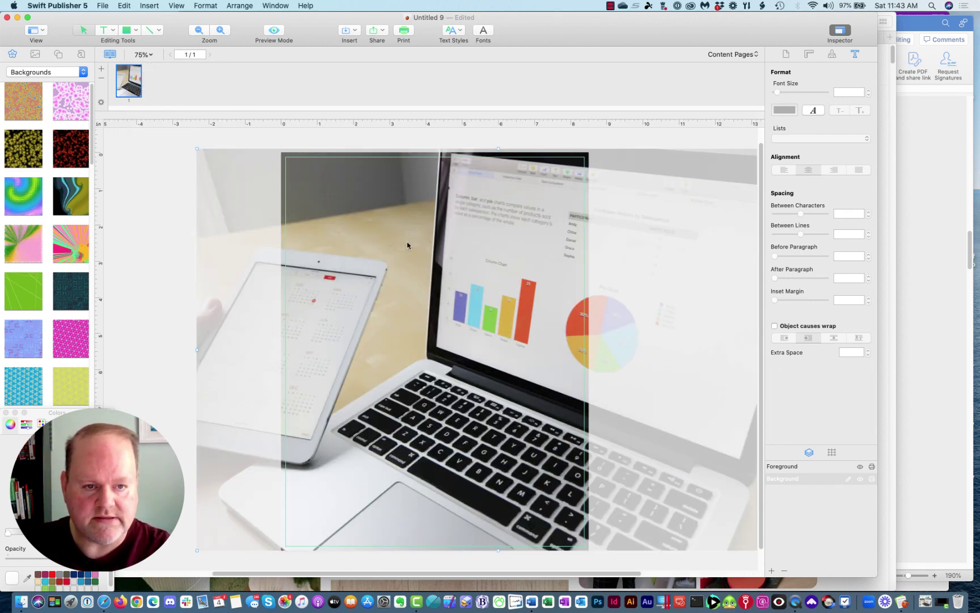
pyautogui.rightClick(368, 274)
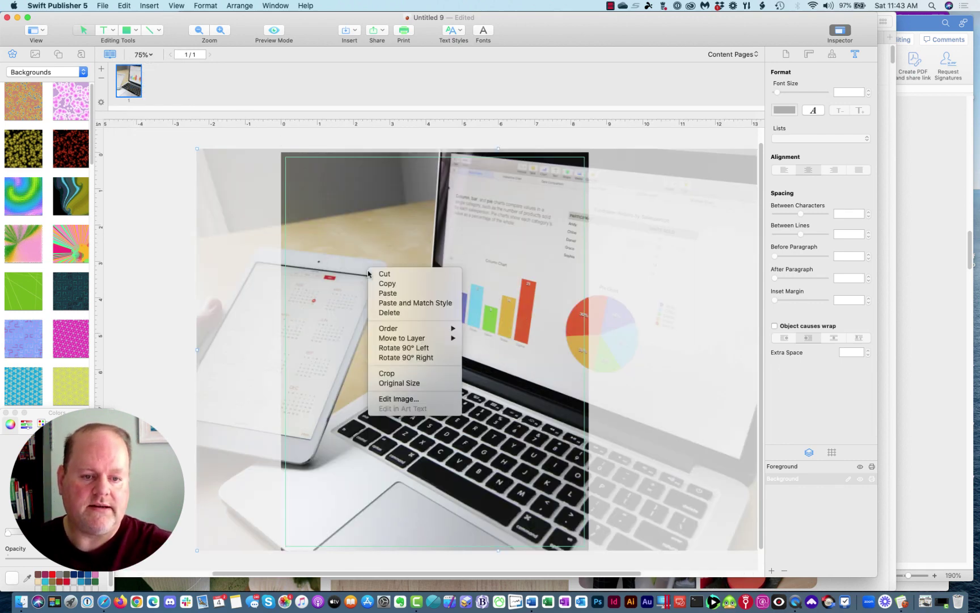
pyautogui.click(397, 400)
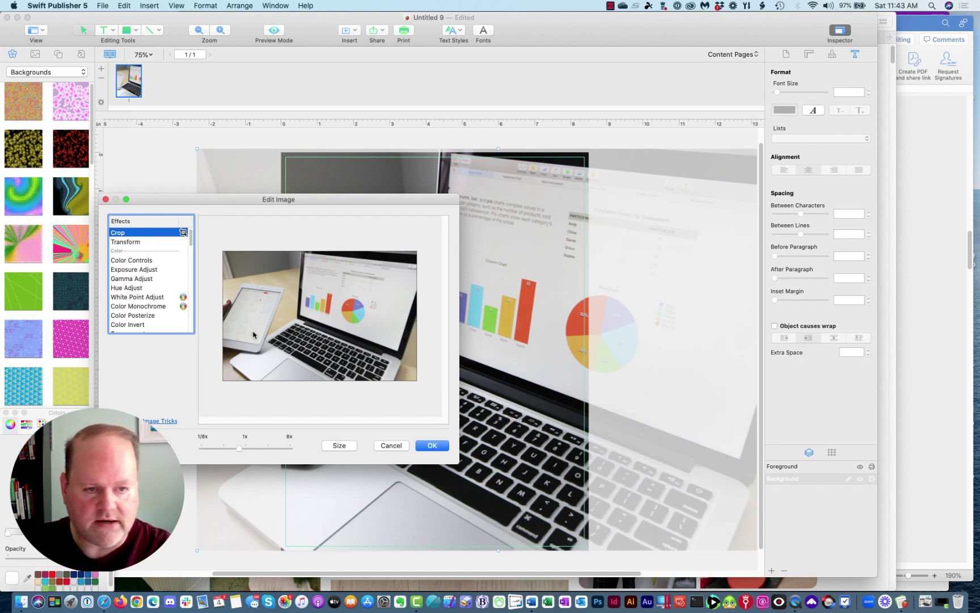
pyautogui.scroll(-2, 139, 283)
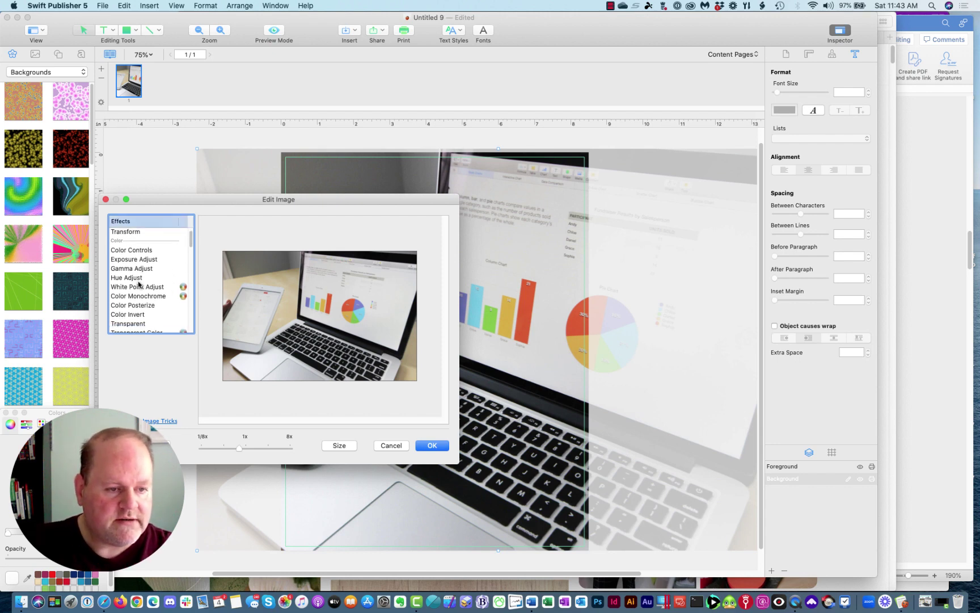
pyautogui.scroll(-1, 139, 284)
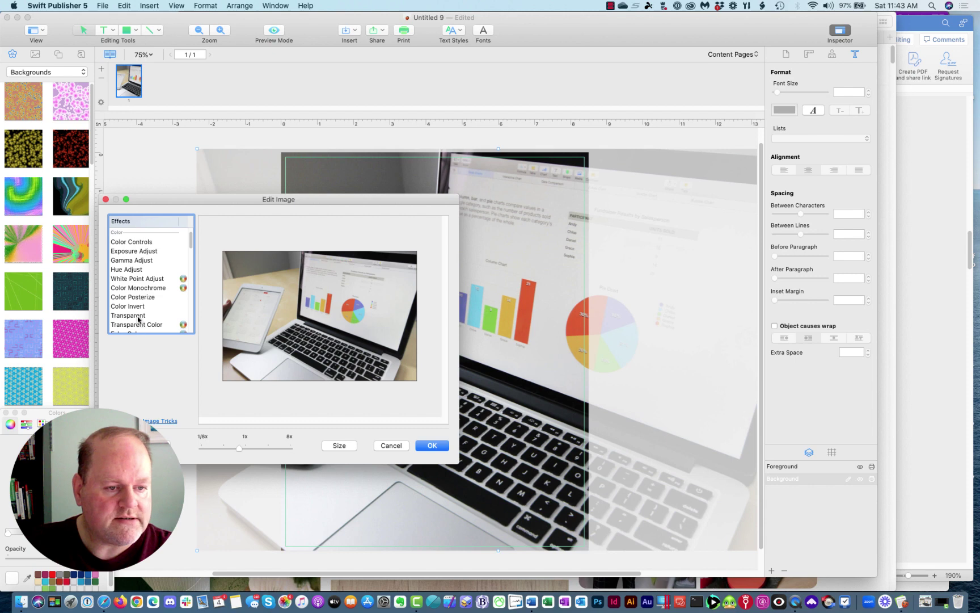
pyautogui.click(139, 318)
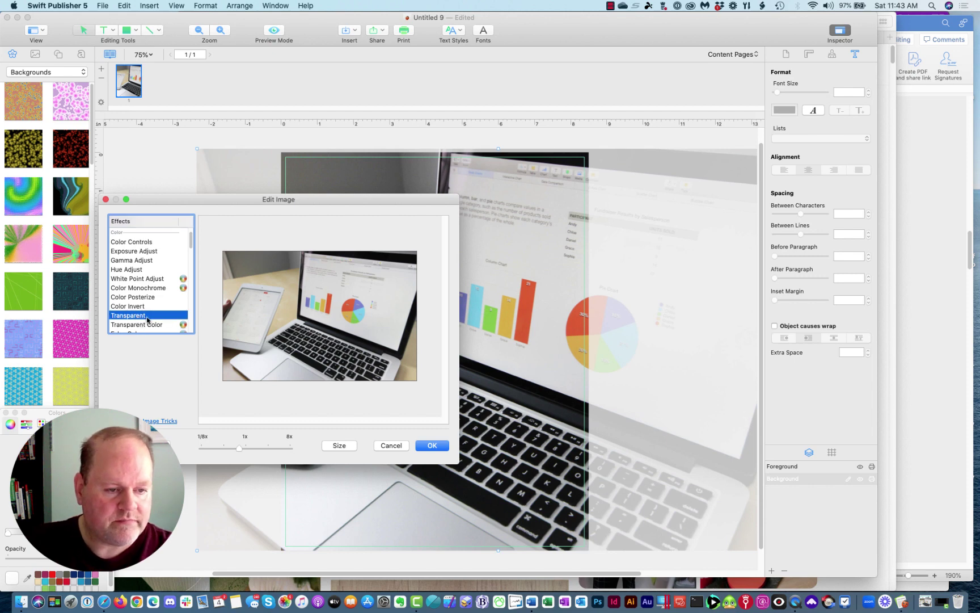
pyautogui.click(146, 318)
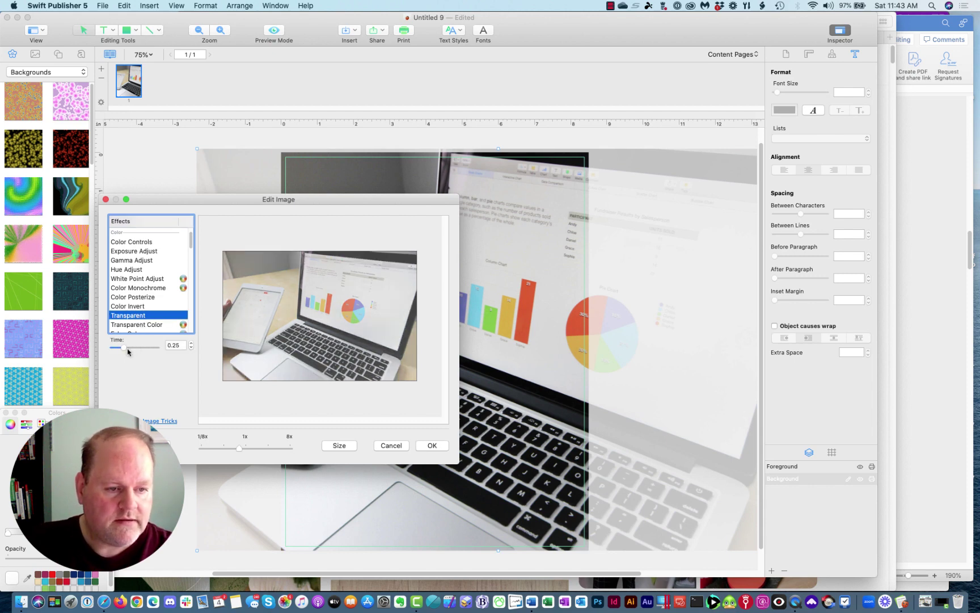
pyautogui.click(143, 348)
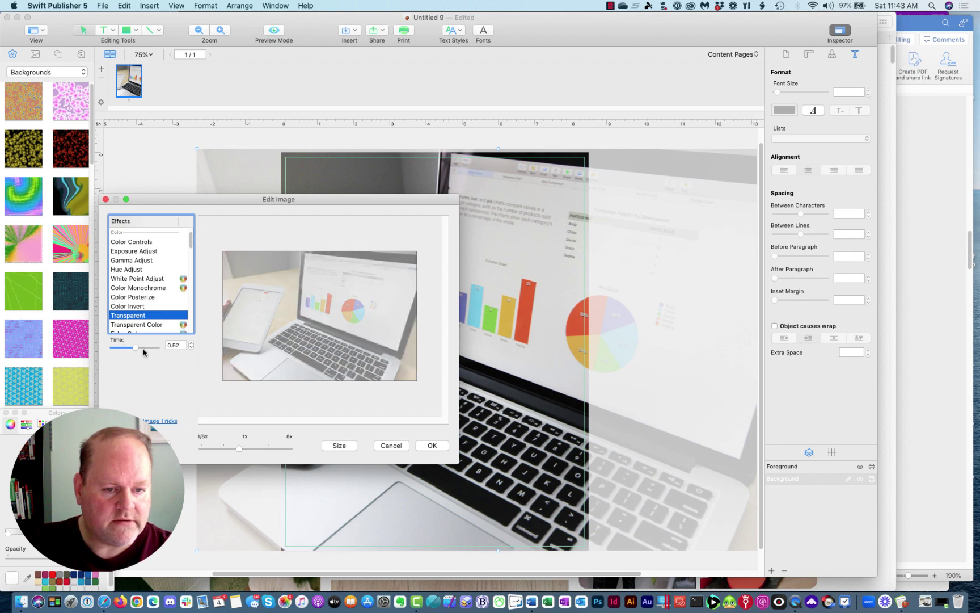
pyautogui.click(147, 347)
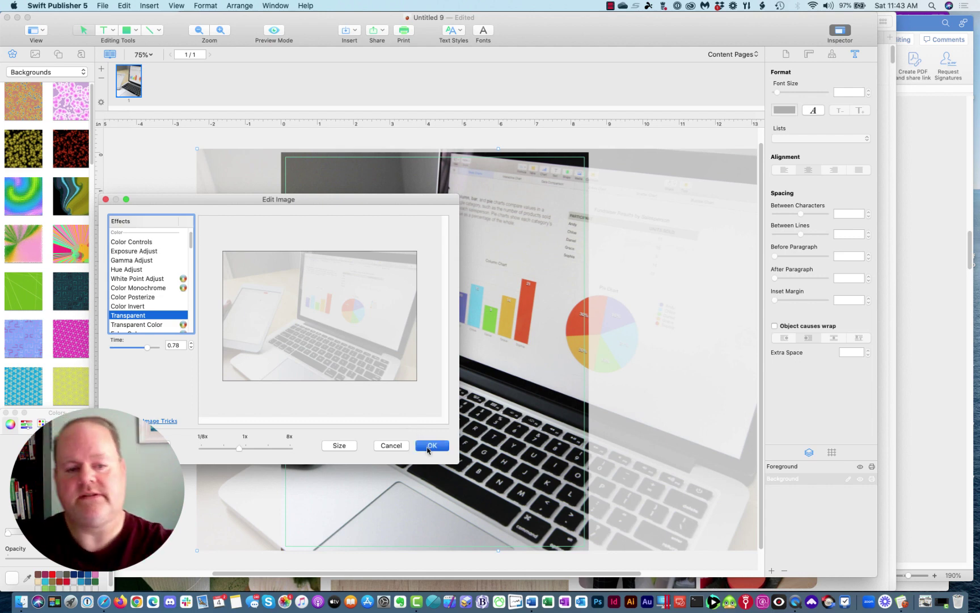
pyautogui.press('Return')
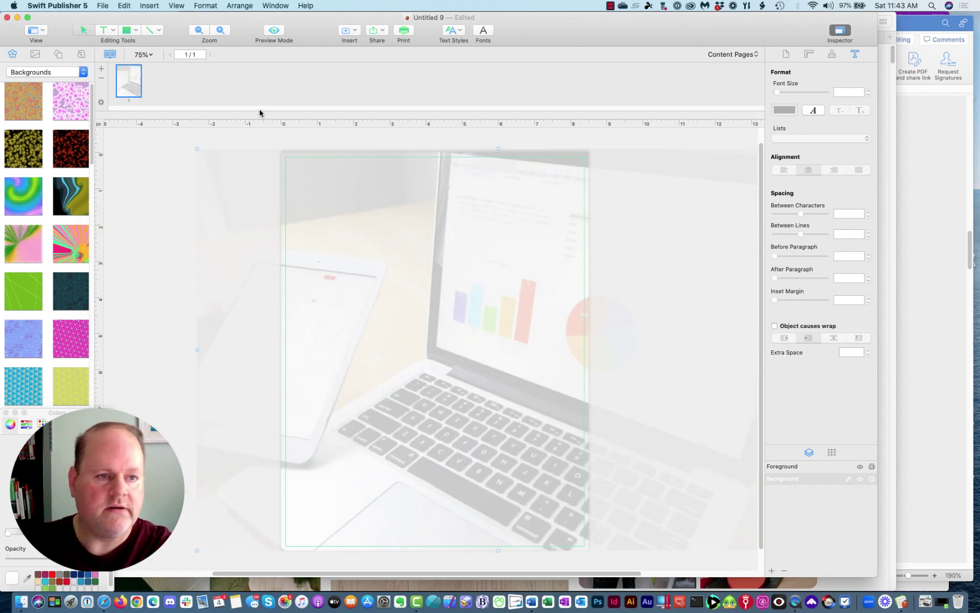
# Send the faded laptop photo backward in the stacking order
pyautogui.click(104, 31)
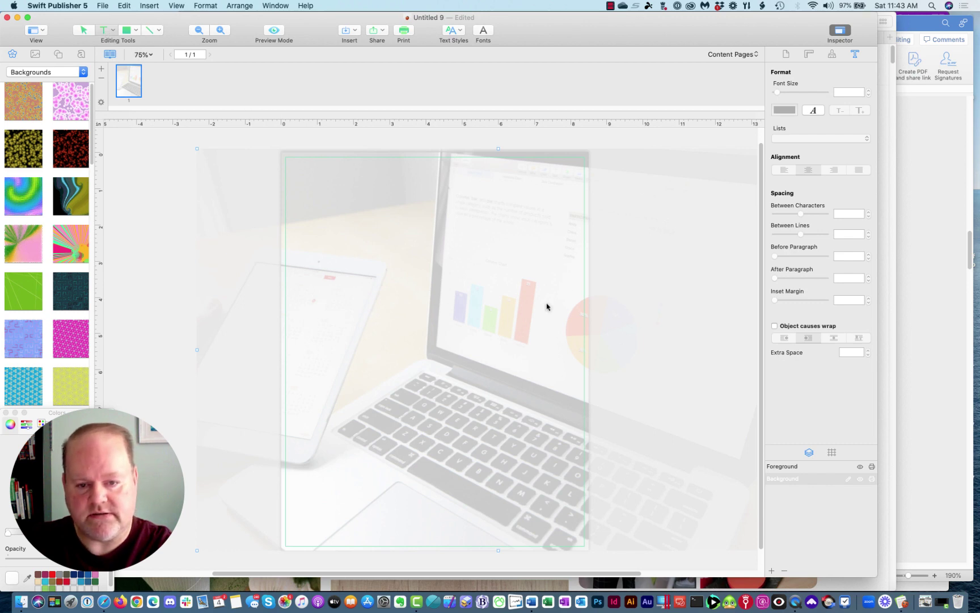
pyautogui.rightClick(547, 303)
pyautogui.moveTo(587, 359)
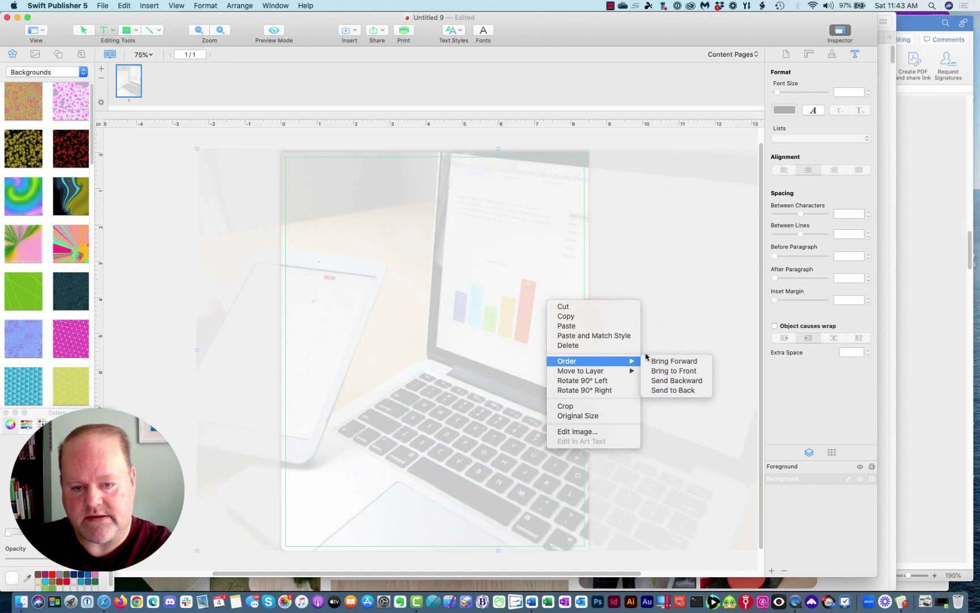
pyautogui.click(657, 376)
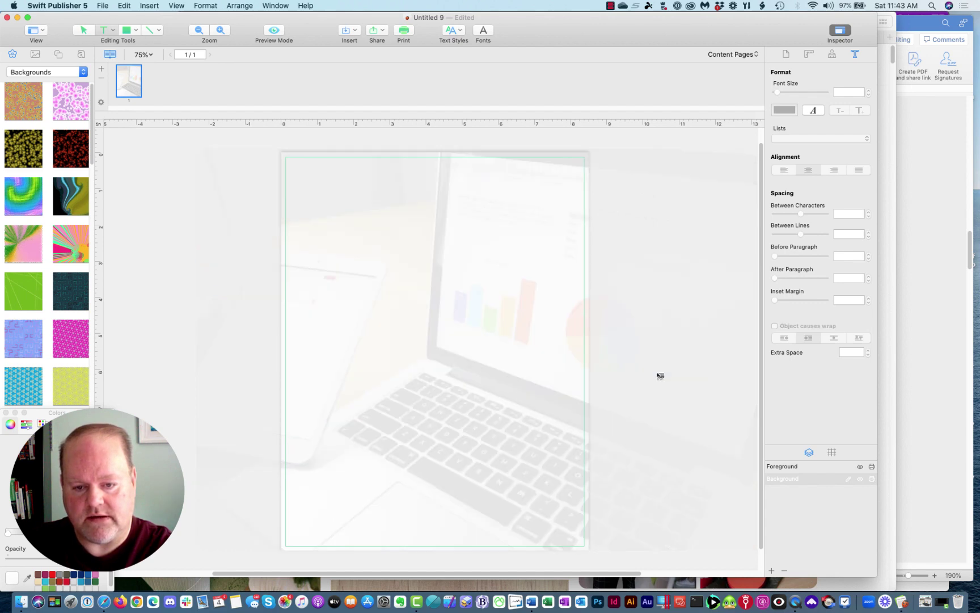
# Add a text box about 2.3 in wide near the page's upper-left corner reading "10 Steps to Marketing"
pyautogui.click(95, 32)
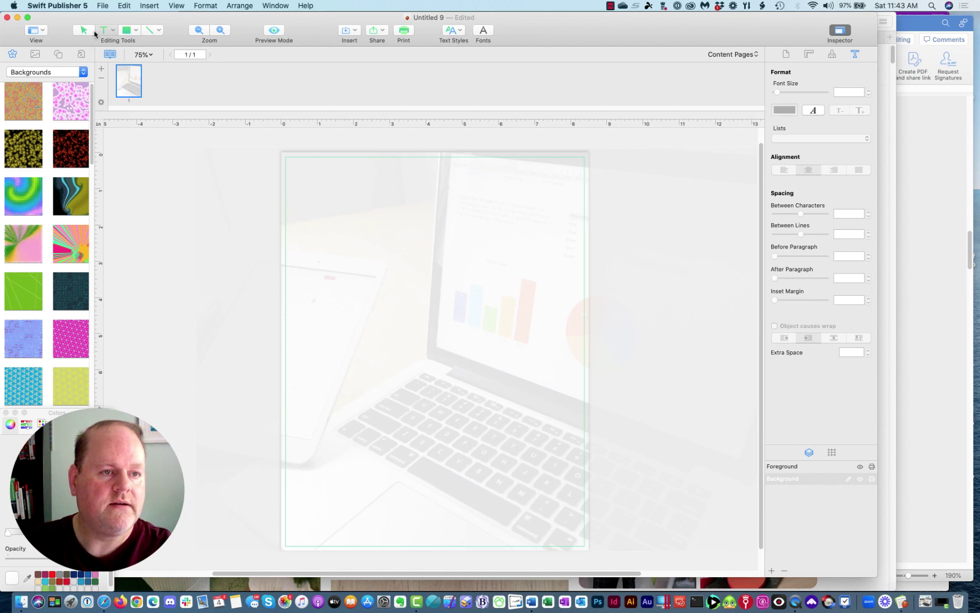
pyautogui.click(317, 202)
pyautogui.moveTo(319, 205); pyautogui.dragTo(400, 223)
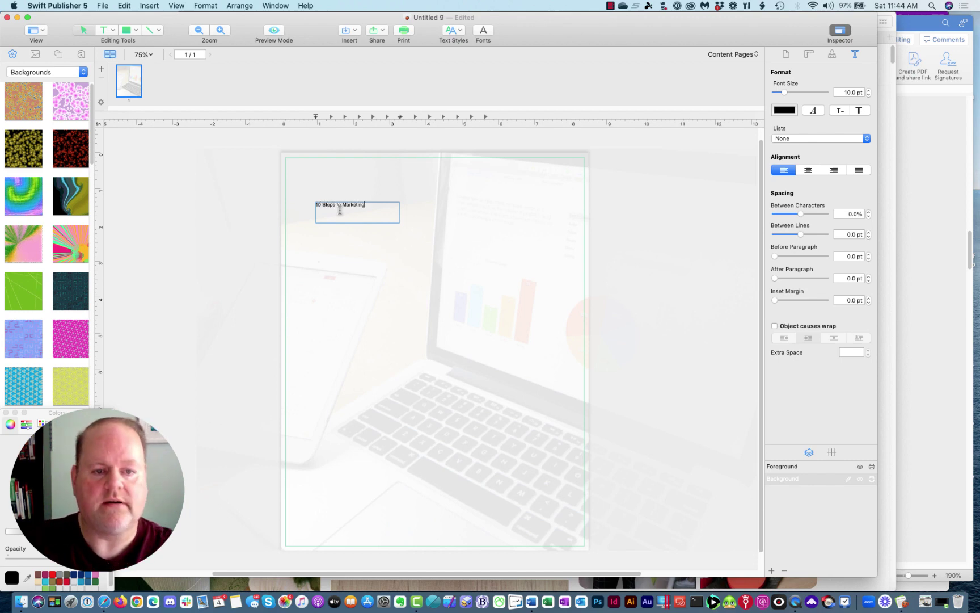
pyautogui.click(449, 217)
pyautogui.click(357, 210)
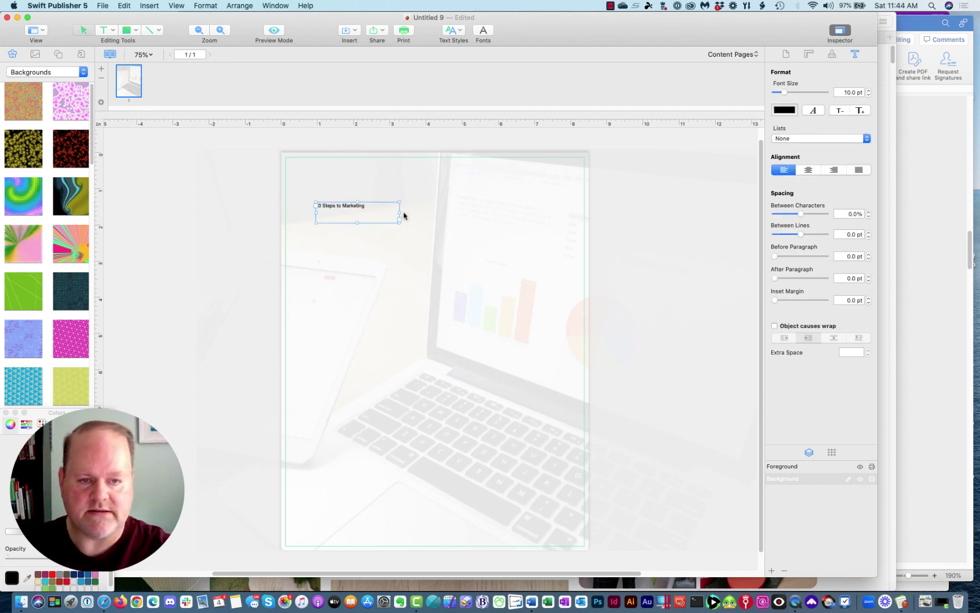
# Center the text in the "10 Steps to Marketing" title box and set its font size to 20 pt
pyautogui.click(809, 170)
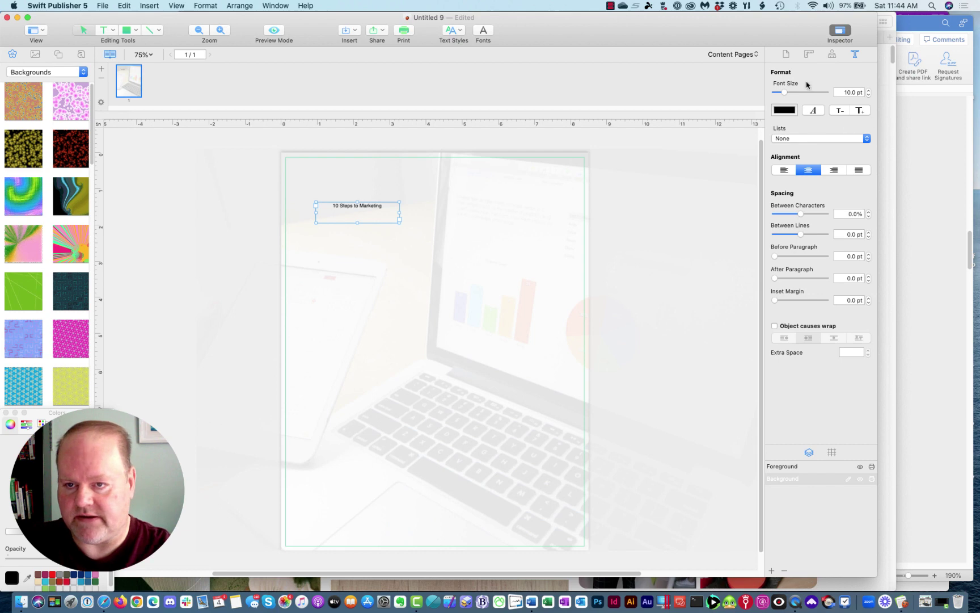
pyautogui.doubleClick(846, 91)
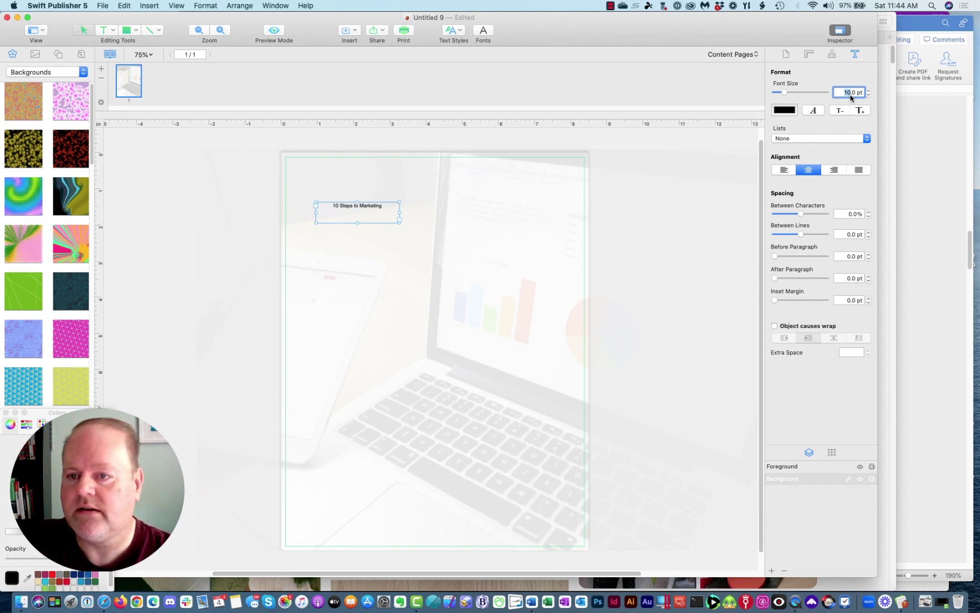
pyautogui.write('2')
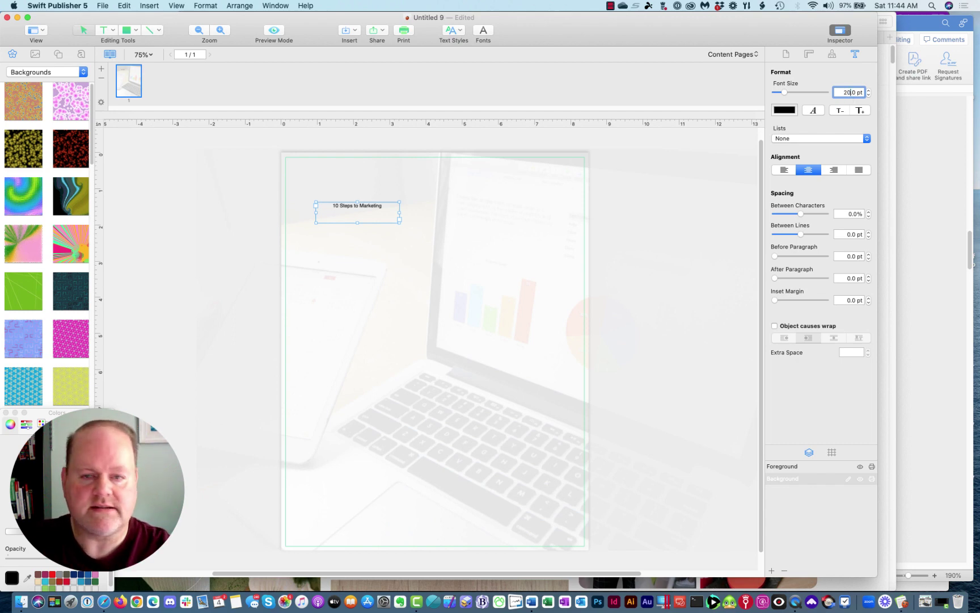
pyautogui.press('Tab')
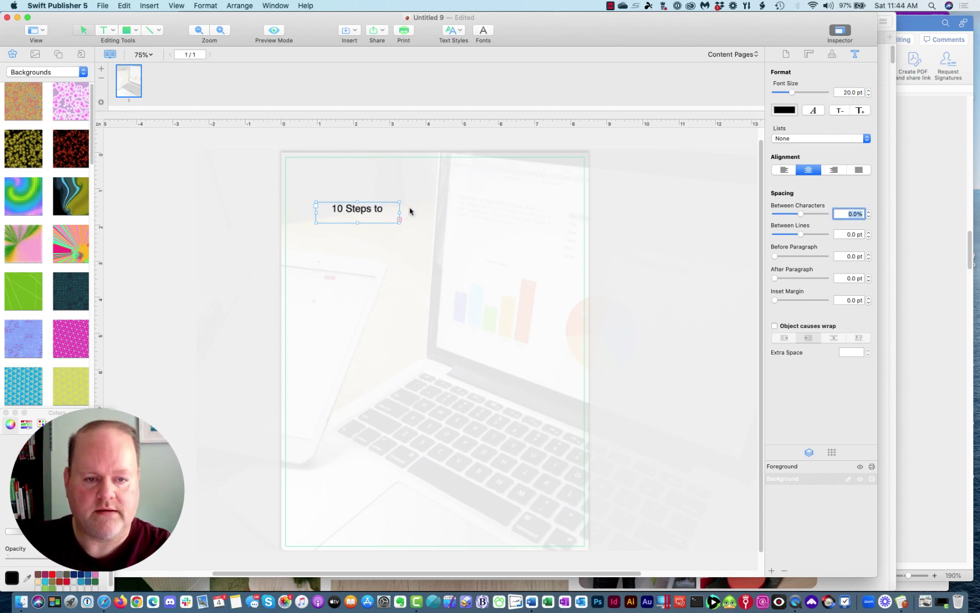
# Widen the title text box to about 6.5 in and move it up to about 0.9 in below the page's top edge
pyautogui.moveTo(400, 211); pyautogui.dragTo(554, 214)
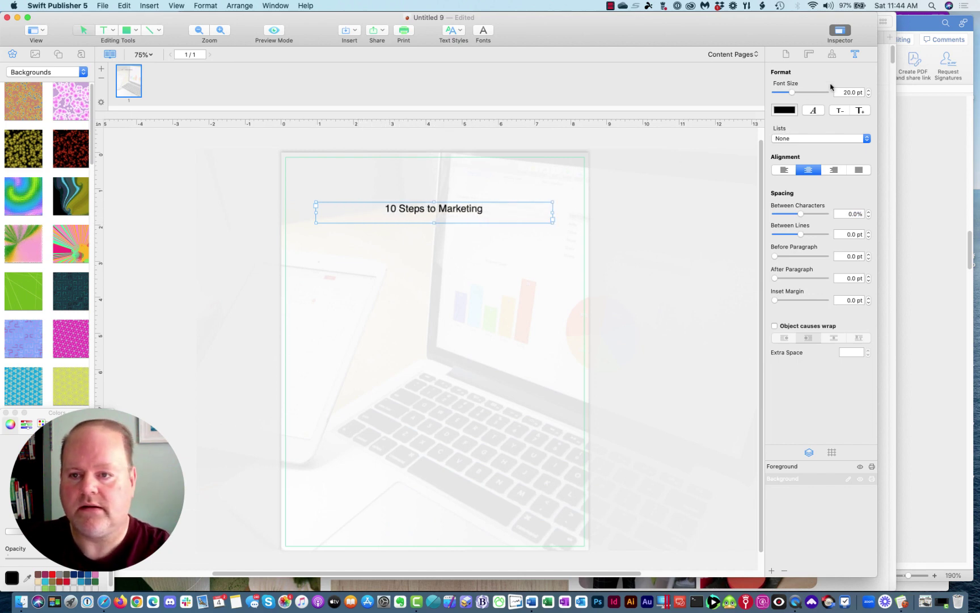
pyautogui.moveTo(472, 219); pyautogui.dragTo(468, 200)
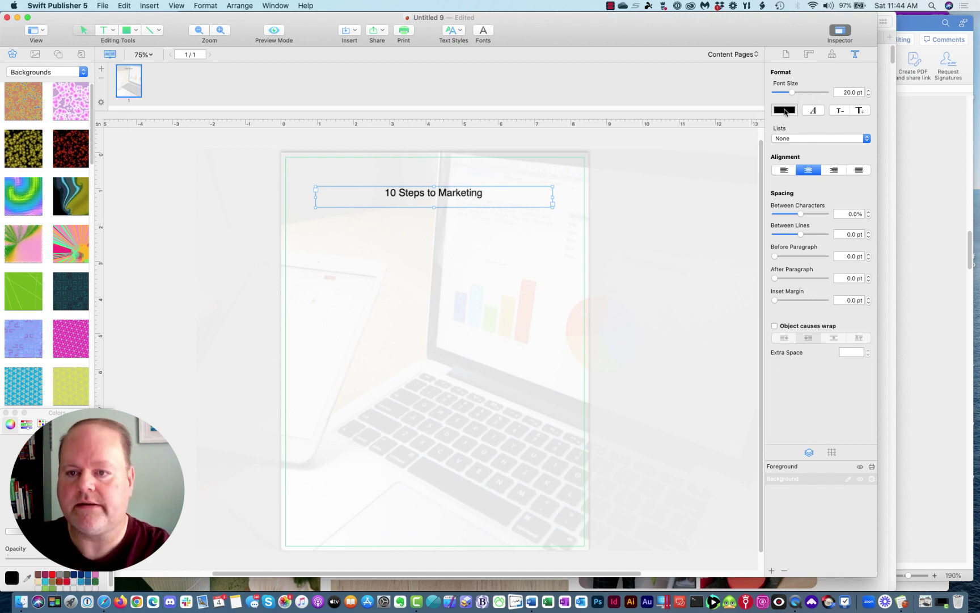
# Enlarge the title text to 26 pt and change its font family to Georgia
pyautogui.moveTo(792, 92); pyautogui.dragTo(797, 96)
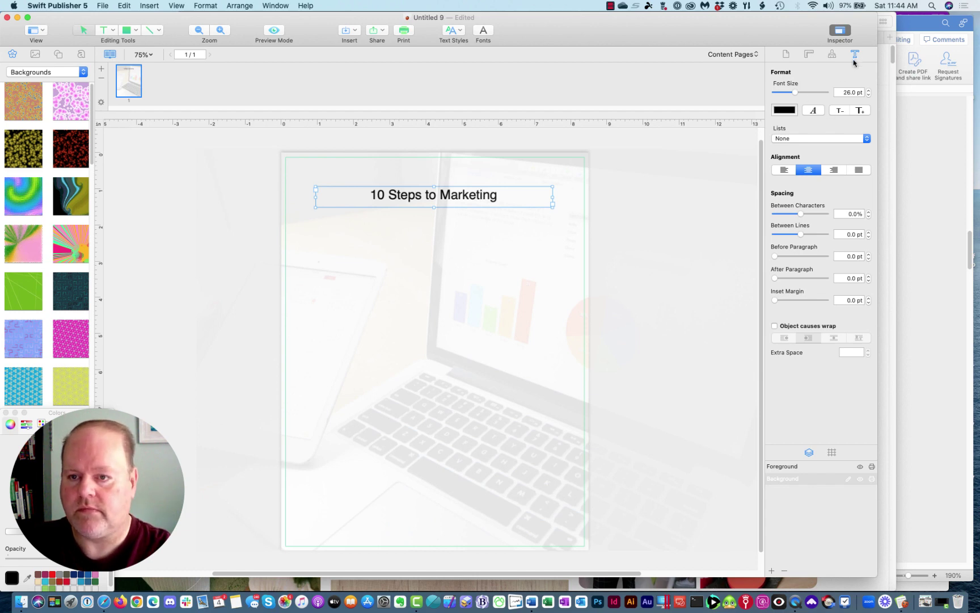
pyautogui.click(815, 111)
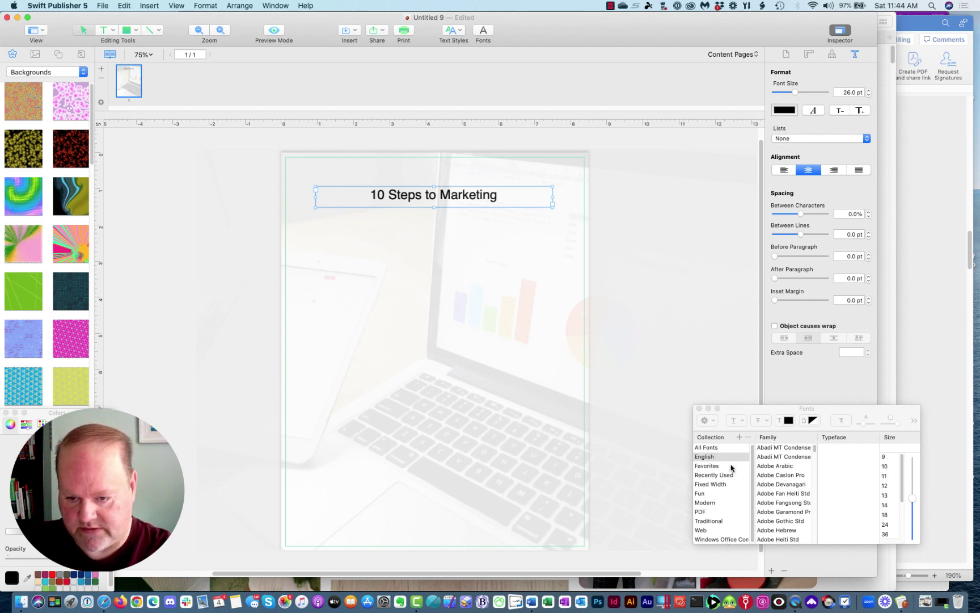
pyautogui.scroll(-8, 783, 491)
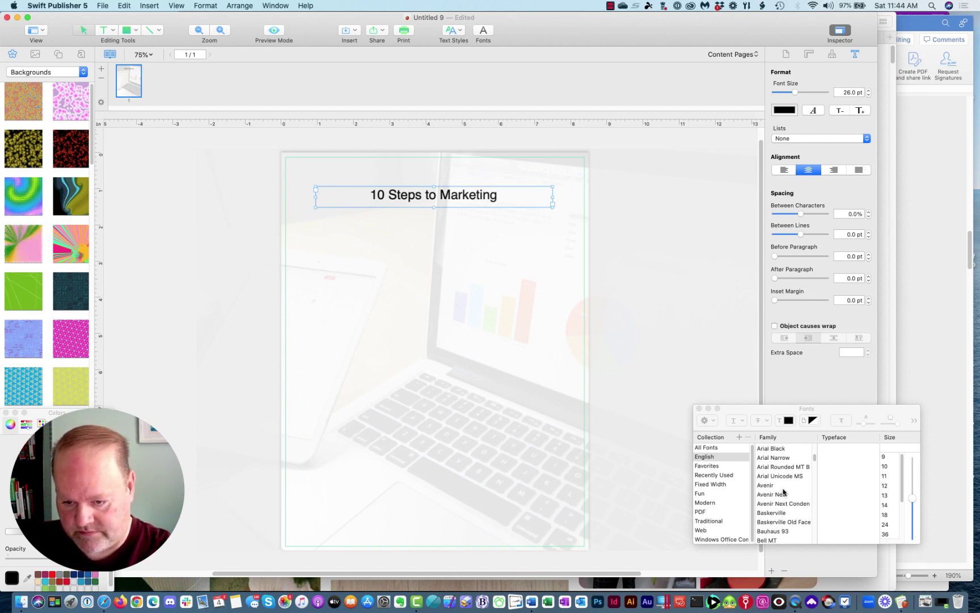
pyautogui.scroll(-15, 784, 491)
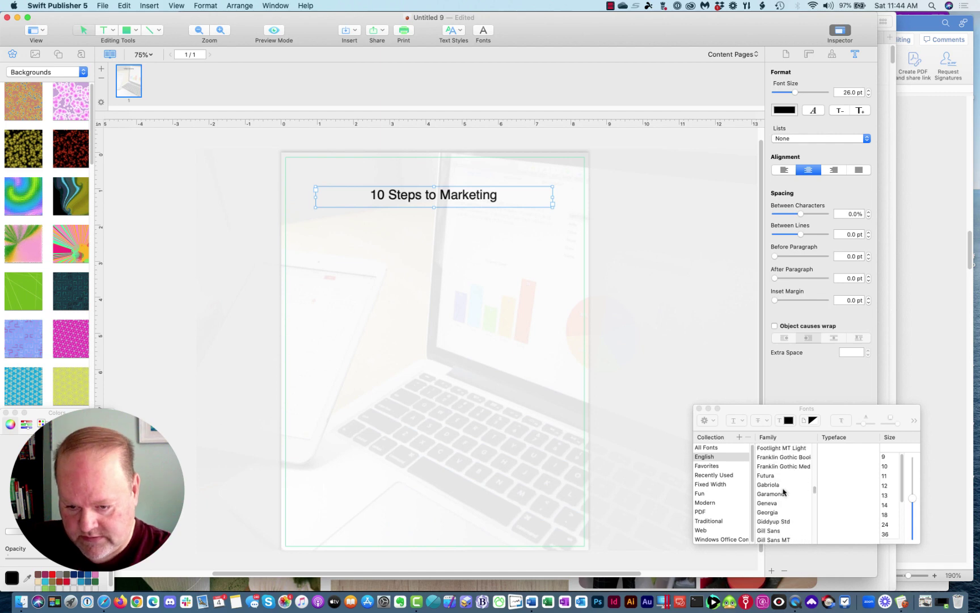
pyautogui.scroll(-4, 783, 492)
pyautogui.click(773, 479)
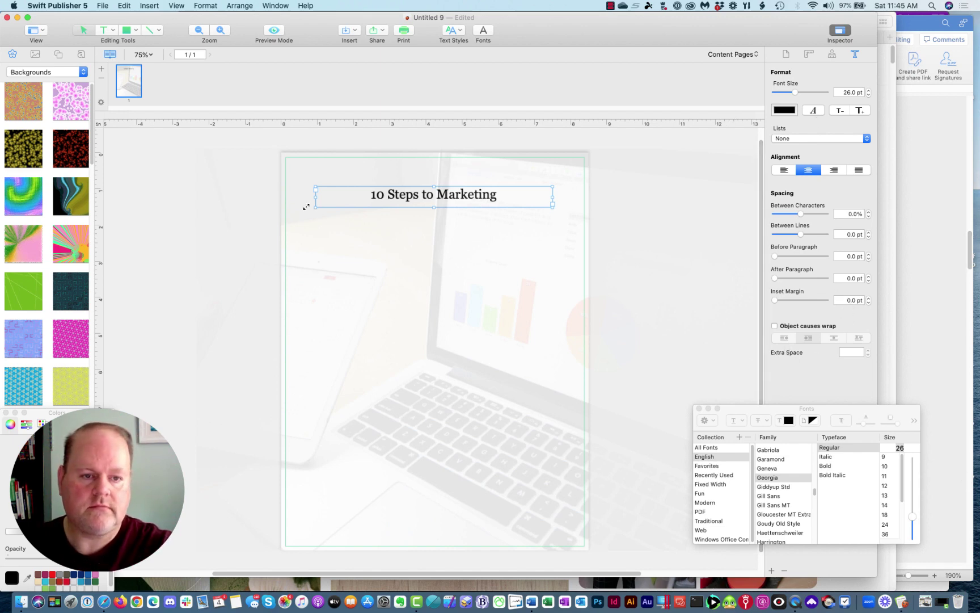
# Move the title box's left edge slightly inward and set the title's font size to 38 pt
pyautogui.moveTo(315, 208)
pyautogui.mouseDown()
pyautogui.moveTo(305, 225)
pyautogui.moveTo(321, 225)
pyautogui.mouseUp()
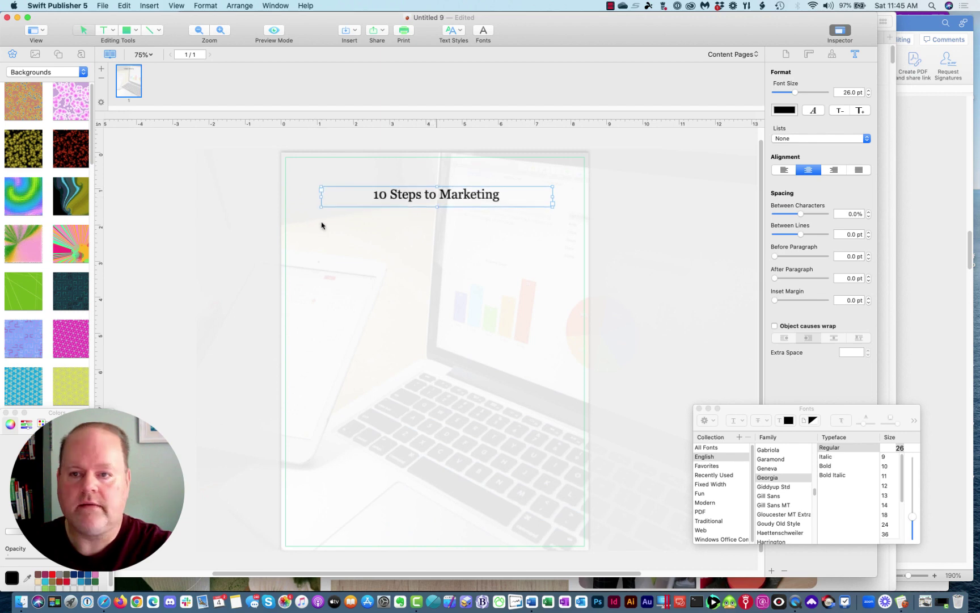
pyautogui.moveTo(794, 93); pyautogui.dragTo(803, 97)
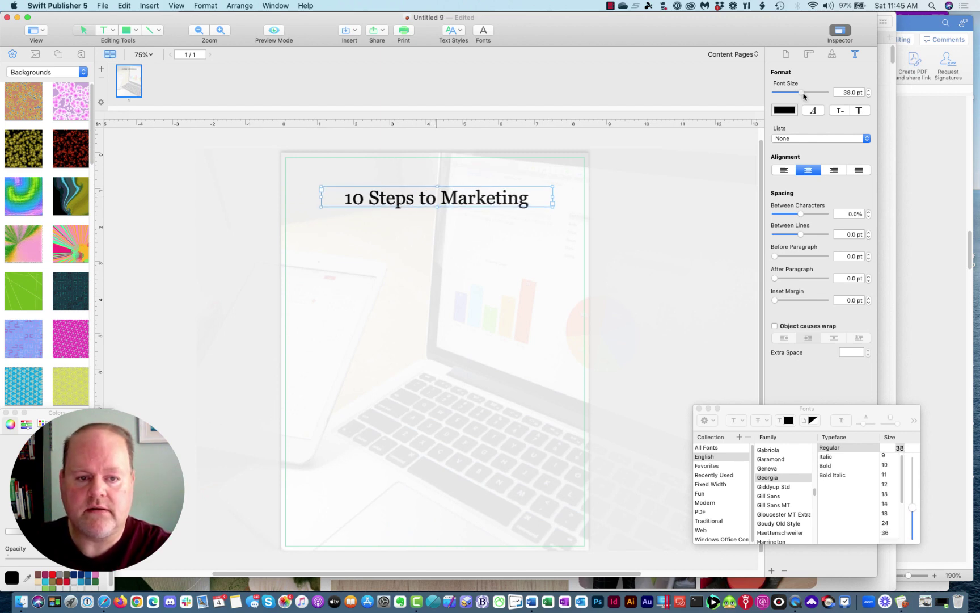
pyautogui.click(496, 268)
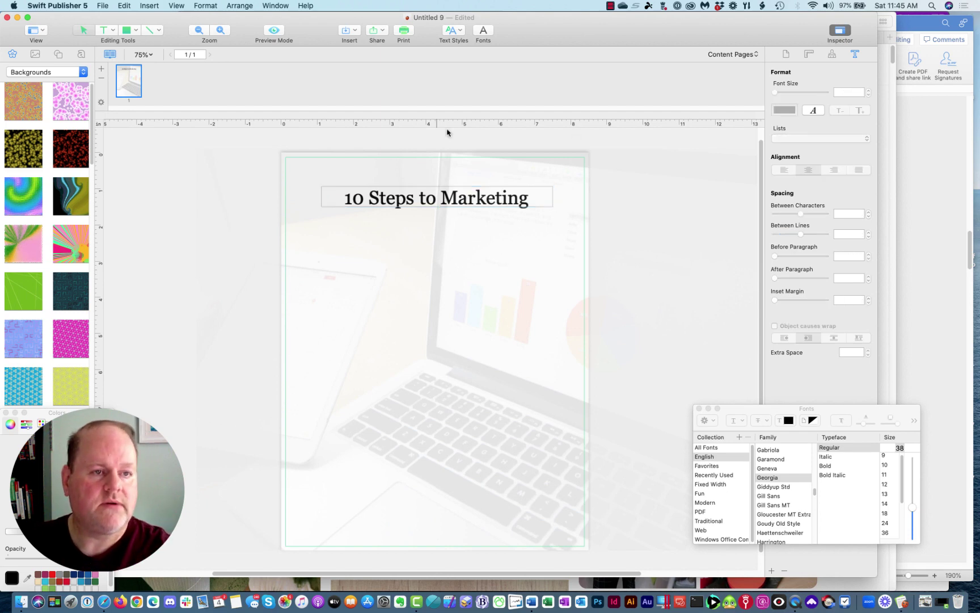
# Draw a body text box about 6.3 in wide and 6.5 in tall below the title
pyautogui.click(105, 30)
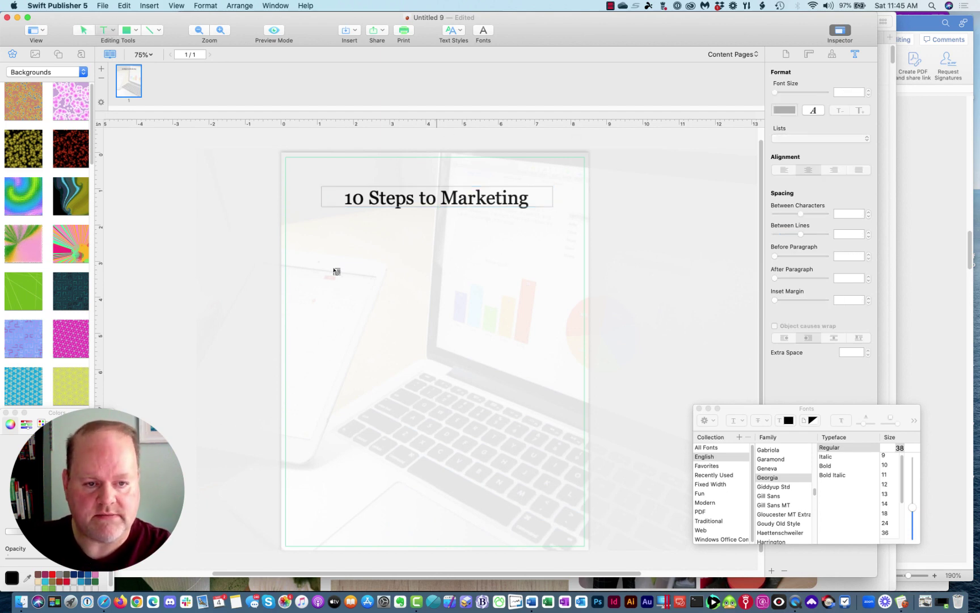
pyautogui.moveTo(321, 248); pyautogui.dragTo(550, 482)
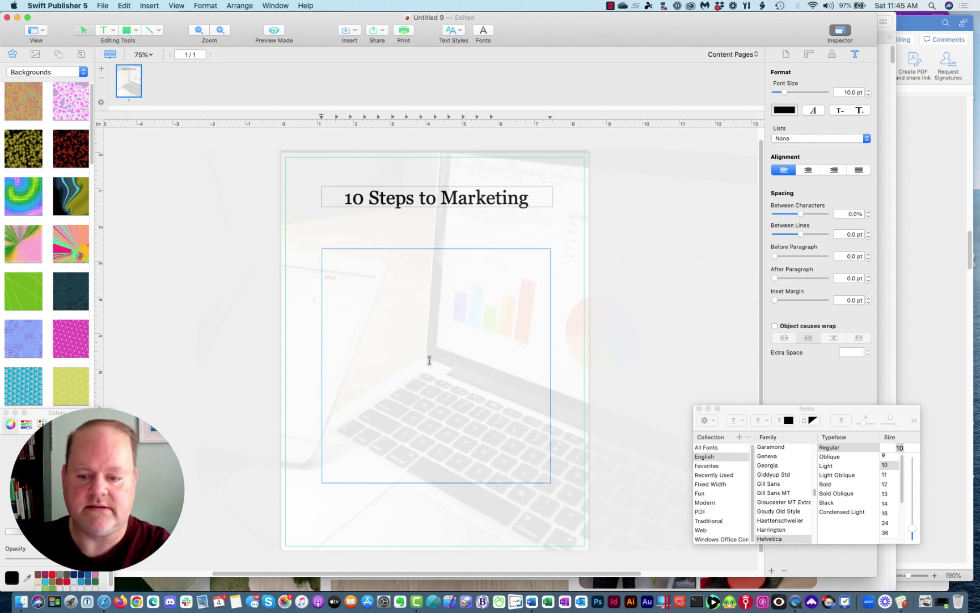
# Switch to the ChatGPT conversation in Safari and copy the full list of 10 steps for attracting customers
pyautogui.press('cmd+Tab')
pyautogui.press('super+Tab')
pyautogui.press('super+shift+Tab')
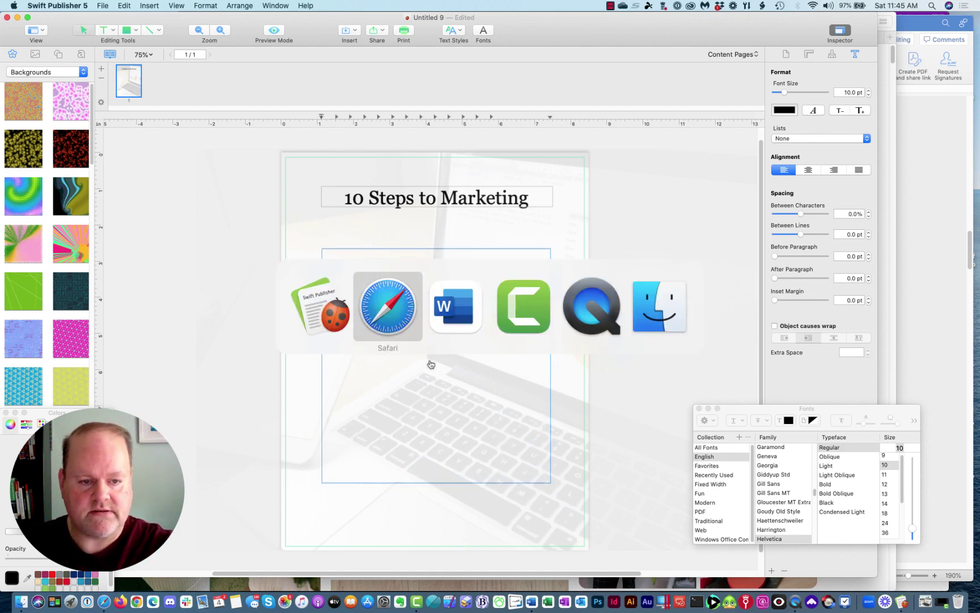
pyautogui.click(547, 32)
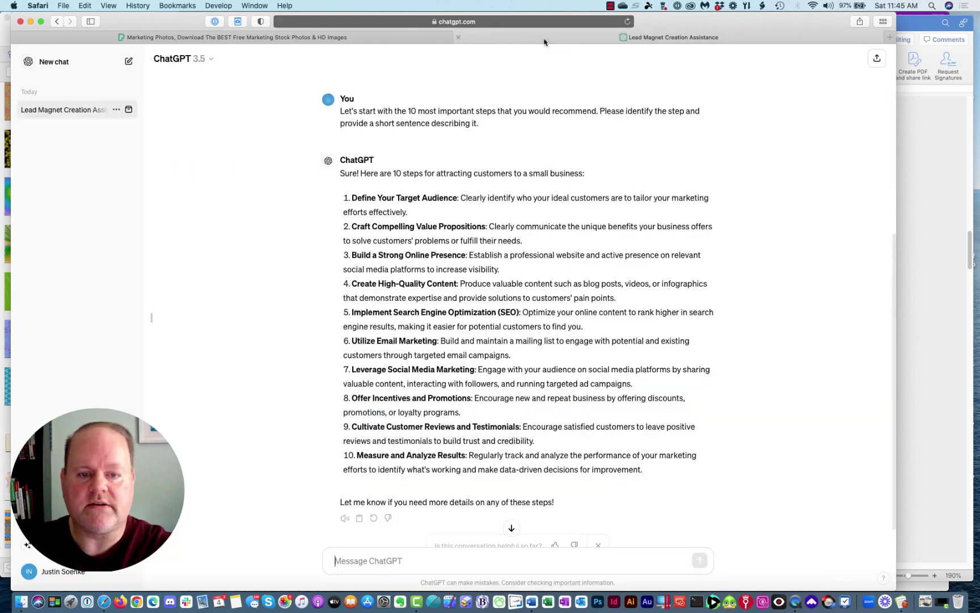
pyautogui.moveTo(346, 199); pyautogui.dragTo(704, 475)
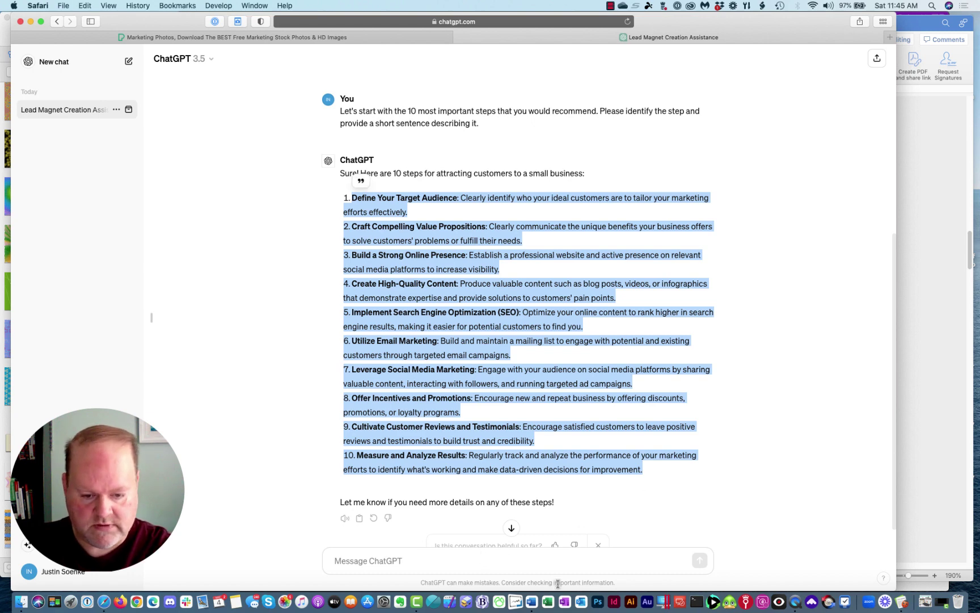
# Switch to BBEdit and paste the copied 10-step list into a new text document
pyautogui.click(482, 593)
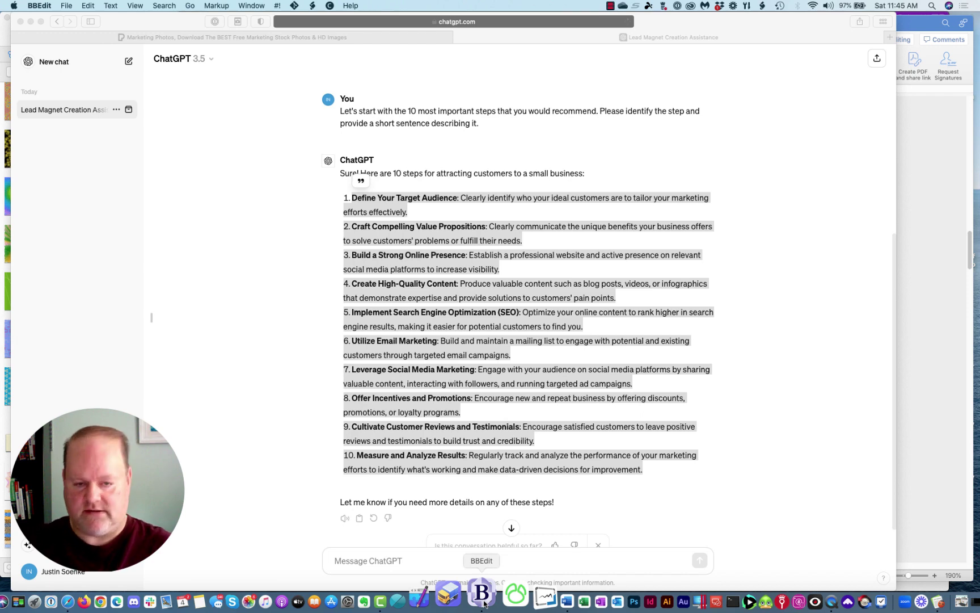
pyautogui.click(482, 592)
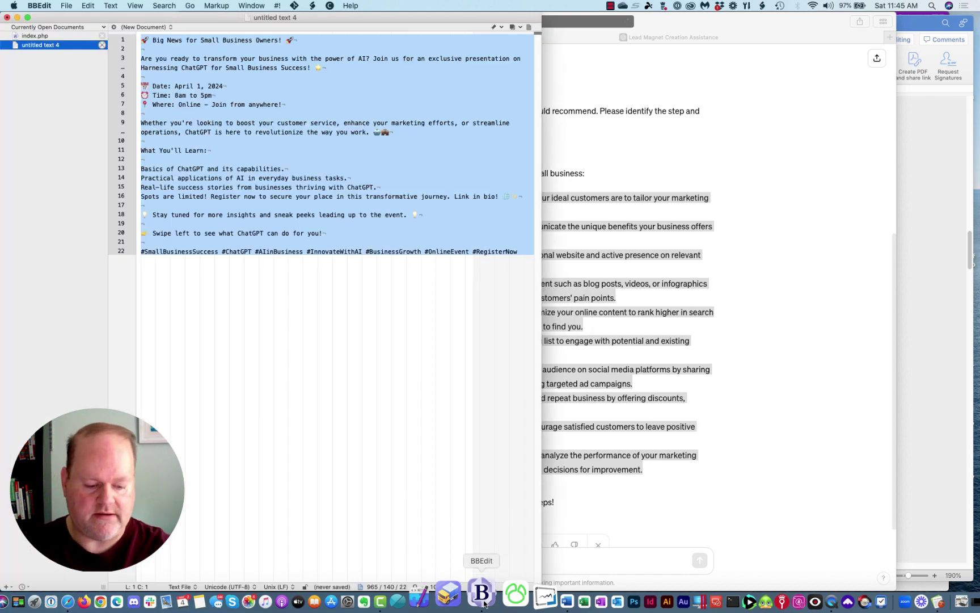
pyautogui.press('super+n')
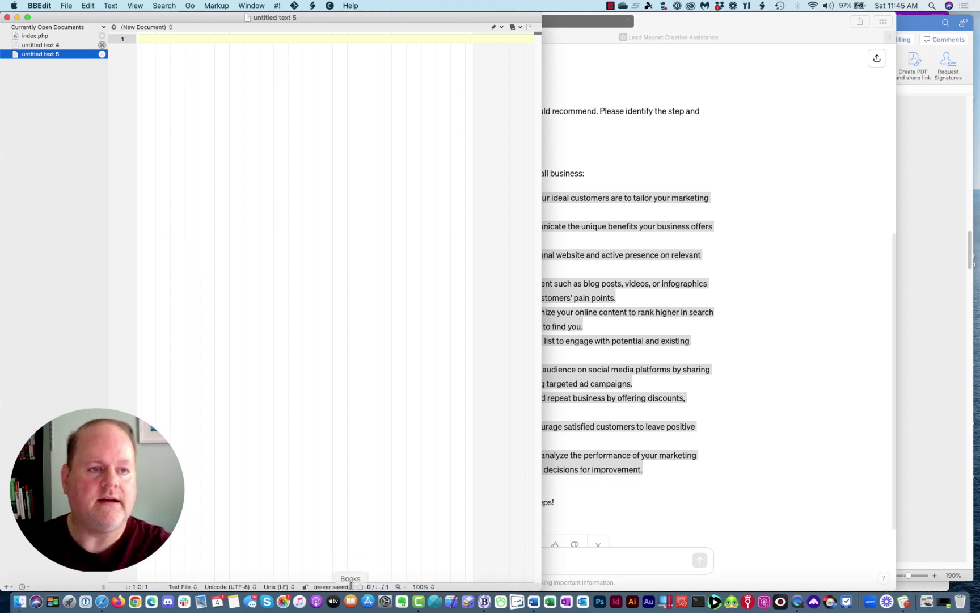
pyautogui.write("Define Your Target Audience: Clearly identify who your ideal customers are to tailor your marketing efforts effectively. Craft Compelling Value Propositions: Clearly communicate the unique benefits your business offers to solve customers' problems or fulfill their needs. Build a Strong Online Presence: Establish a professional website and active presence on relevant social media platforms to increase visibility. Create High-Quality Content: Produce valuable content such as blog posts, videos, or infographics that demonstrate expertise and provide solutions to customers' pain points. Implement Search Engine Optimization (SEO): Optimize your online content to rank higher in search engine results, making it easier for potential customers to find you. Utilize Email Marketing: Build and maintain a mailing list to engage with potential and existing customers through targeted email campaigns. Leverage Social Media Marketing: Engage with your audience on social media platforms by sharing valuable content, interacting with followers, and running targeted ad campaigns. Offer Incentives and Promotions: Encourage new and repeat business by offering discounts, promotions, or loyalty programs. Cultivate Customer Reviews and Testimonials: Encourage satisfied customers to leave positive reviews and testimonials to build trust and credibility. Measure and Analyze Results: Regularly track and analyze the performance of your marketing efforts to identify what's working and make data-driven decisions for improvement.")
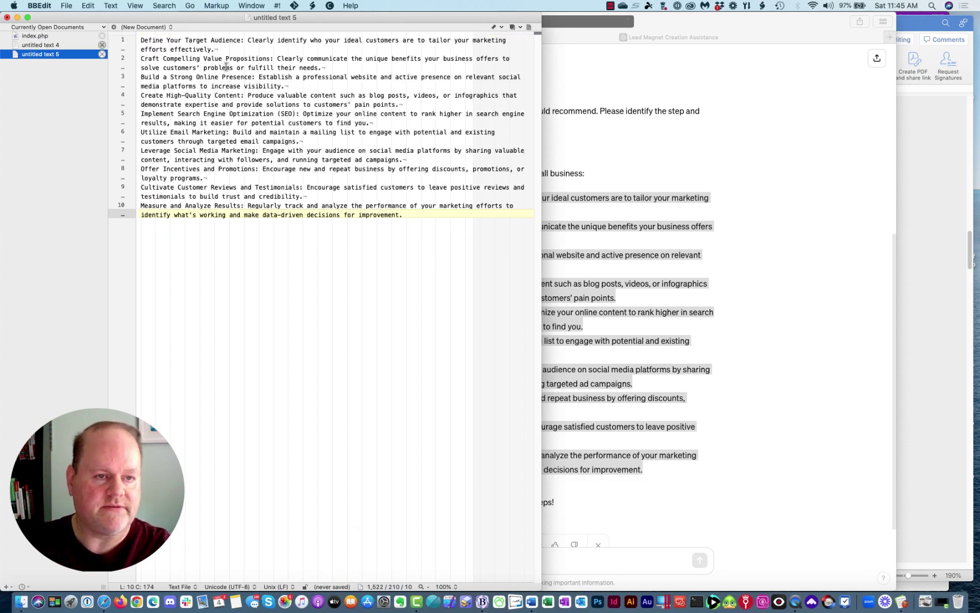
# Prefix the first two list items with "1. " and "2. " and insert a blank line after each
pyautogui.click(142, 39)
pyautogui.write('1.')
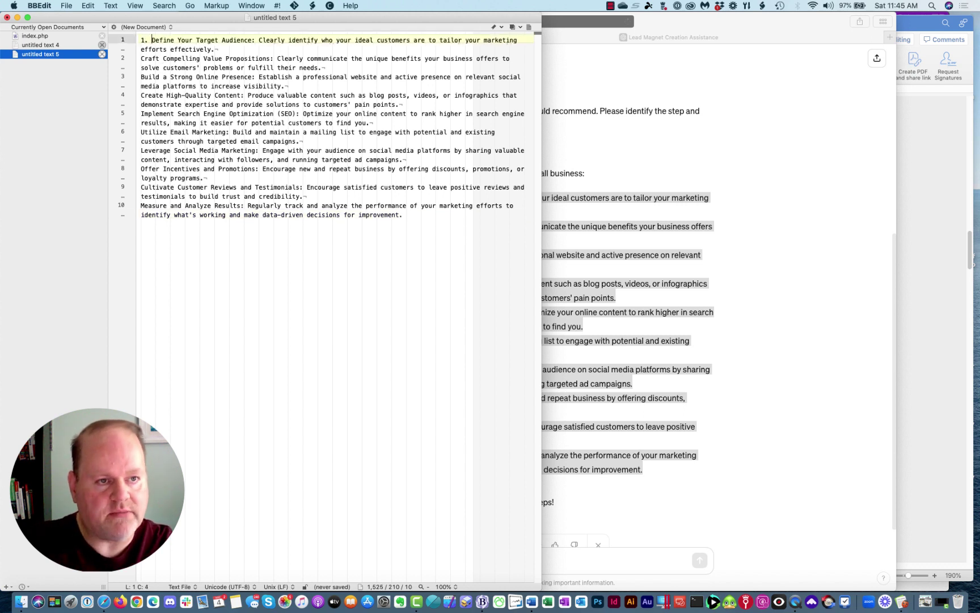
pyautogui.press('Down')
pyautogui.press('Down')
pyautogui.press('super+Left')
pyautogui.press('Return')
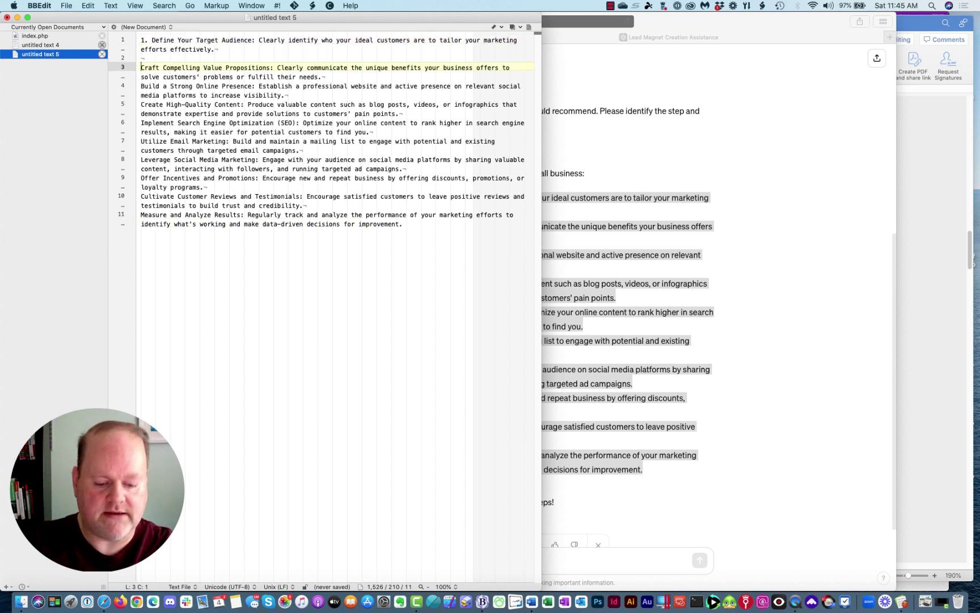
pyautogui.write('2.')
pyautogui.press('Down')
pyautogui.press('Down')
pyautogui.press('super+Left')
pyautogui.press('Return')
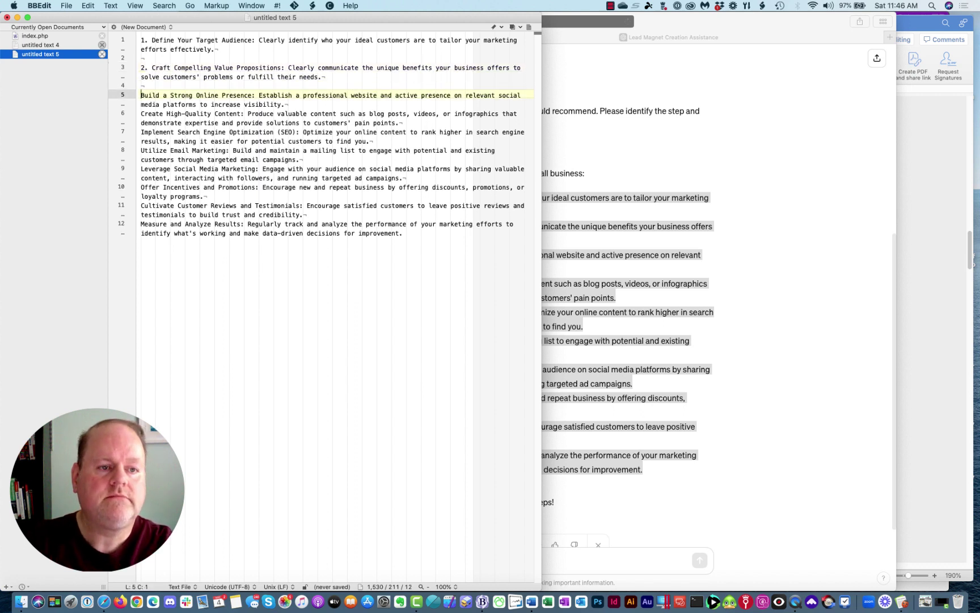
# Prefix the Online Presence and High-Quality Content items with "3. " and "4. ", separating them with a blank line
pyautogui.write('3.')
pyautogui.press('Down')
pyautogui.press('Down')
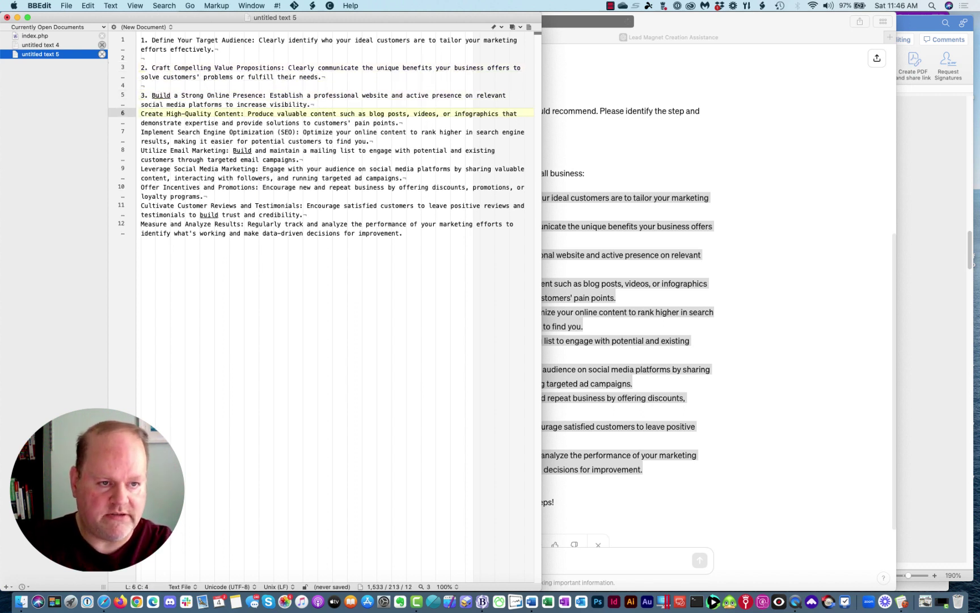
pyautogui.press('super+Left')
pyautogui.press('Return')
pyautogui.write('4.')
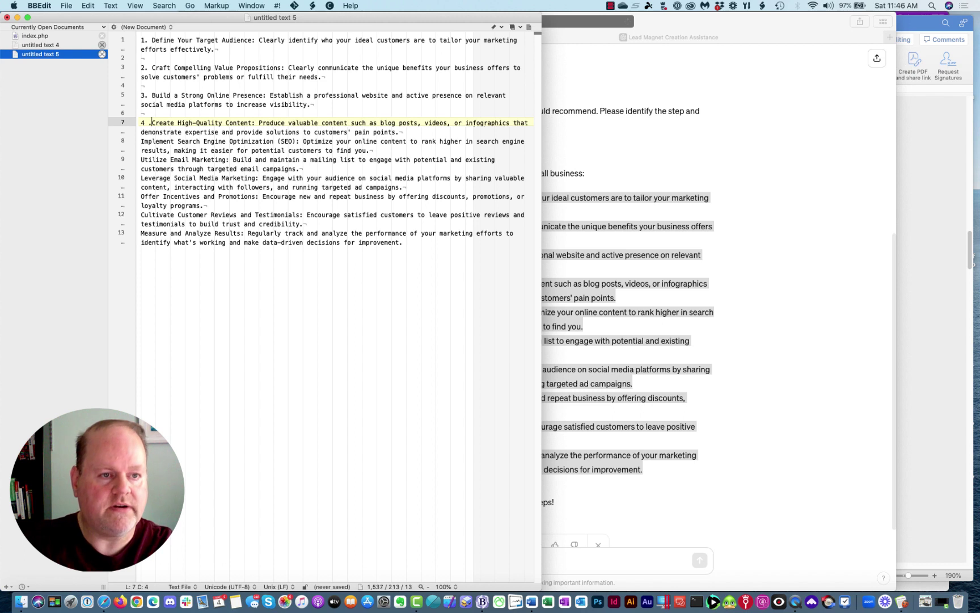
pyautogui.press('Down')
pyautogui.press('Down')
pyautogui.press('super+Left')
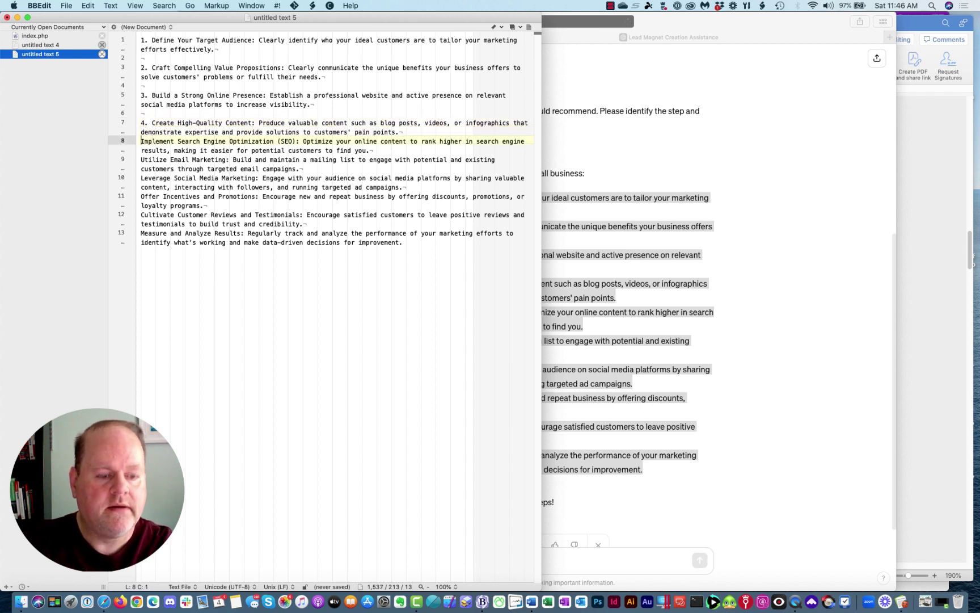
# Prefix the SEO and Email Marketing items with "5. " and "6. " and insert a blank line above each
pyautogui.press('Return')
pyautogui.write('5.')
pyautogui.press('Down')
pyautogui.press('Down')
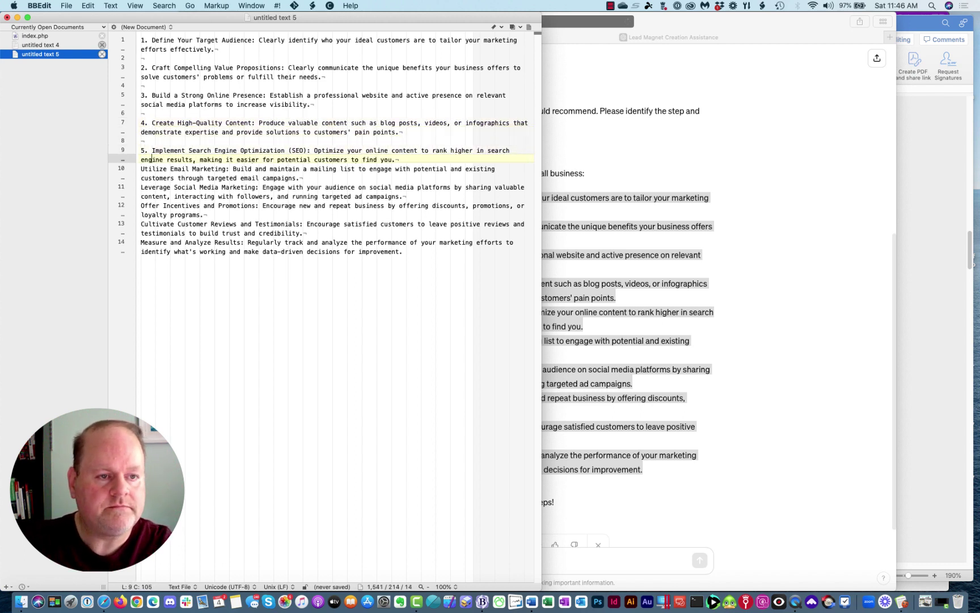
pyautogui.write('6.')
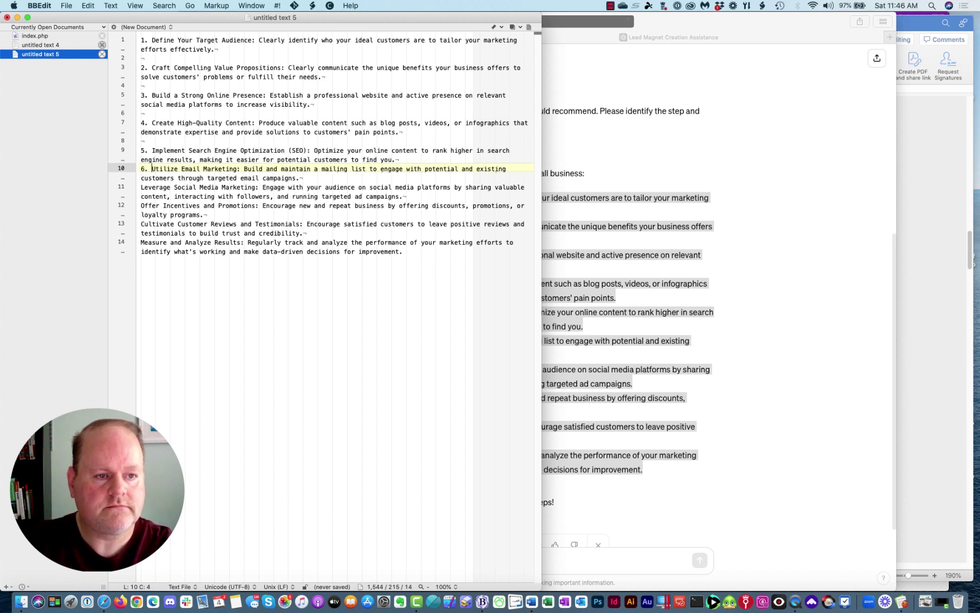
pyautogui.press('super+Left')
pyautogui.press('Return')
pyautogui.press('Down')
pyautogui.press('Down')
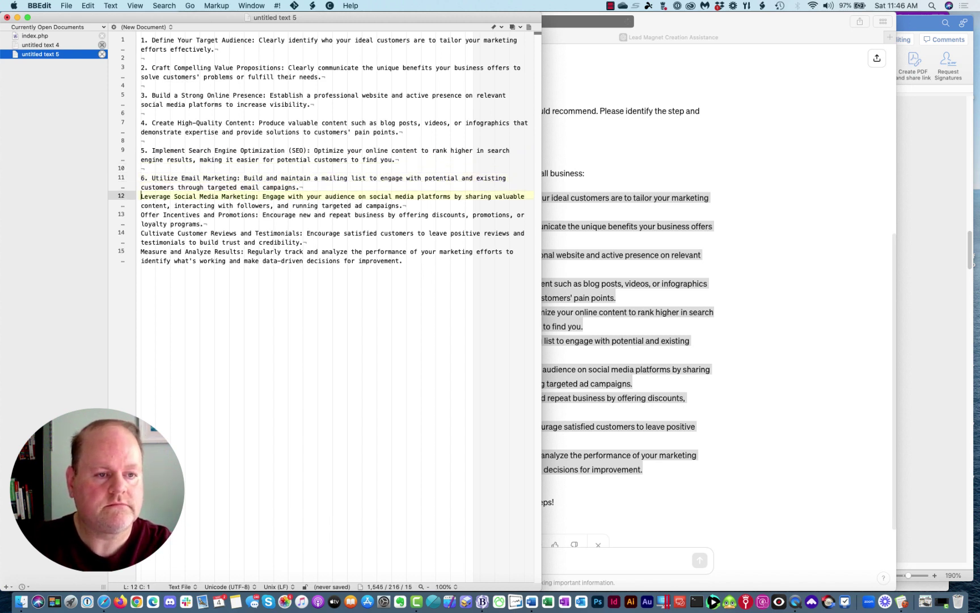
# Number the Social Media and Incentives items "7. " and "8. ", inserting blank lines above item 7 and below item 8
pyautogui.press('Return')
pyautogui.write('7.')
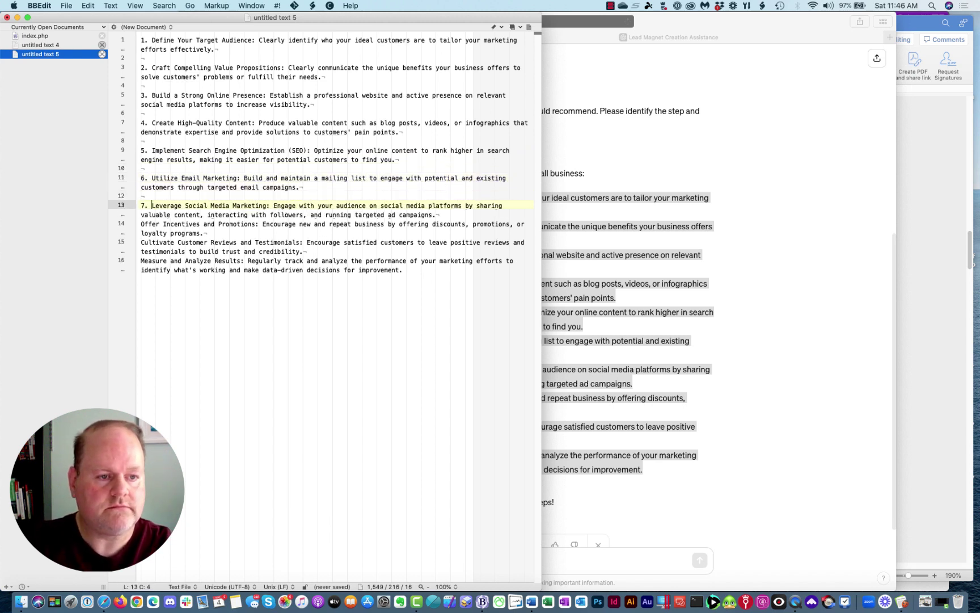
pyautogui.press('Down')
pyautogui.press('Down')
pyautogui.write('8.')
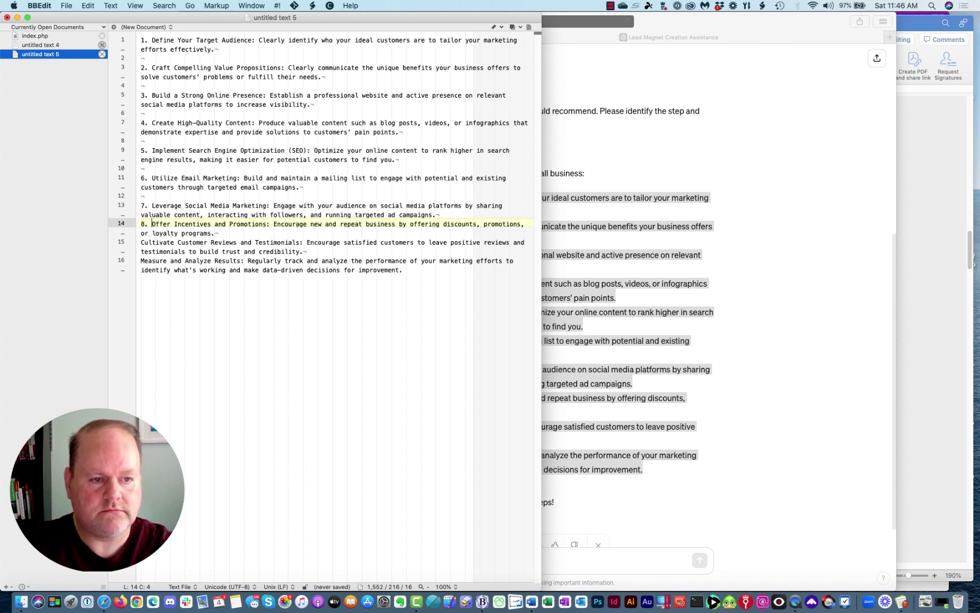
pyautogui.press('Down')
pyautogui.press('Down')
pyautogui.press('Return')
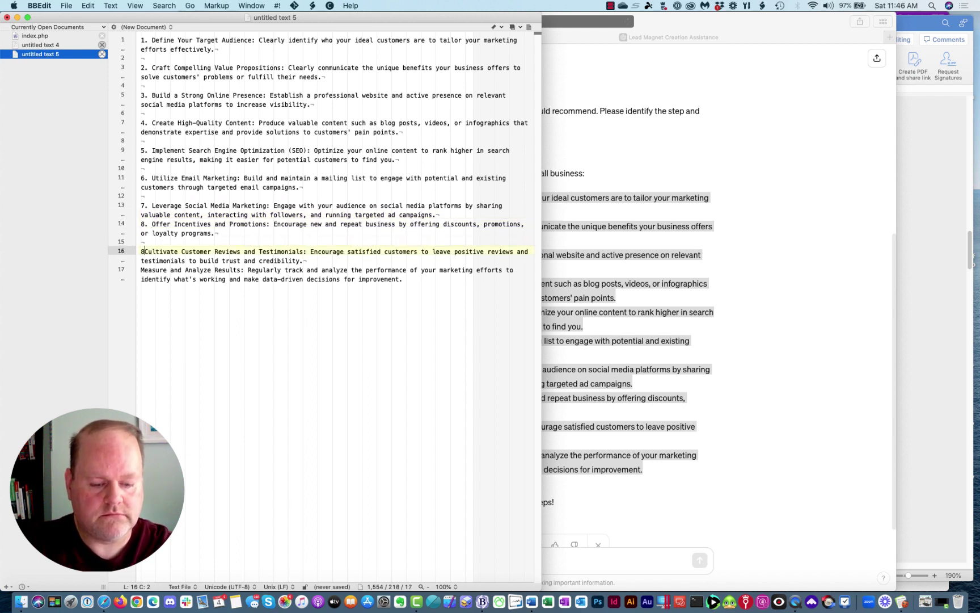
# Prefix the Customer Reviews and Testimonials item with "9. " and insert a blank line above item 8
pyautogui.write('9.')
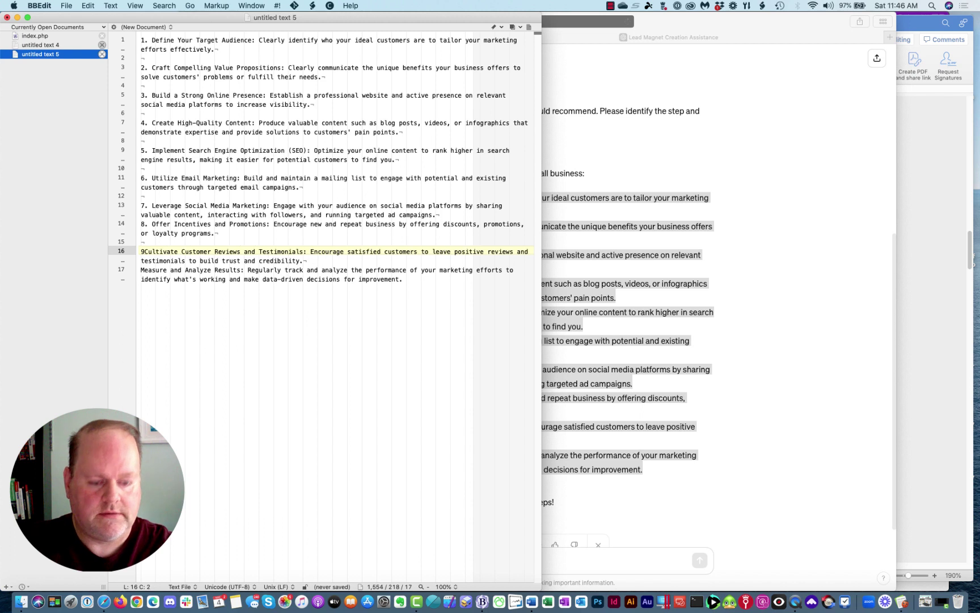
pyautogui.press('Up')
pyautogui.click(152, 224)
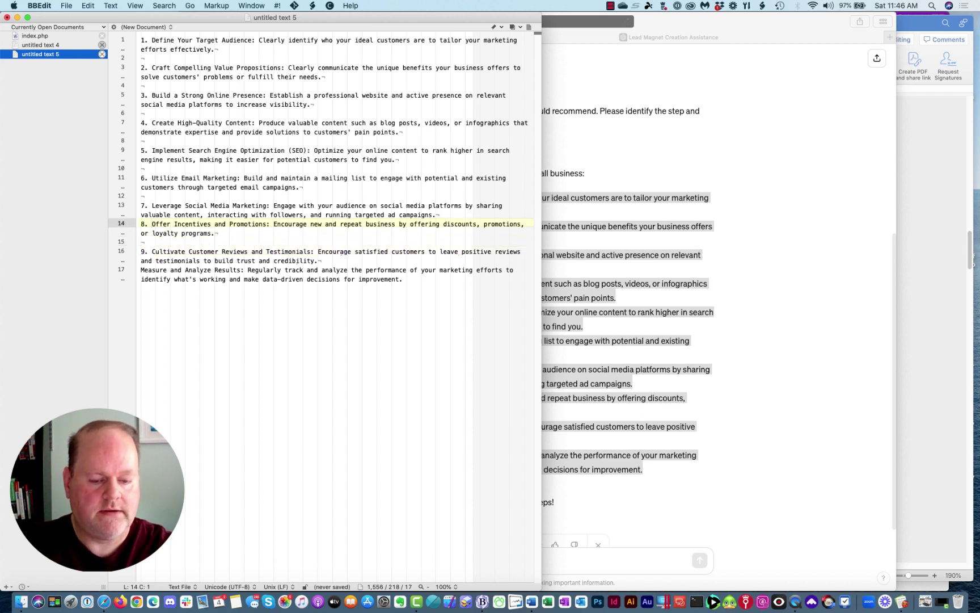
pyautogui.press('Return')
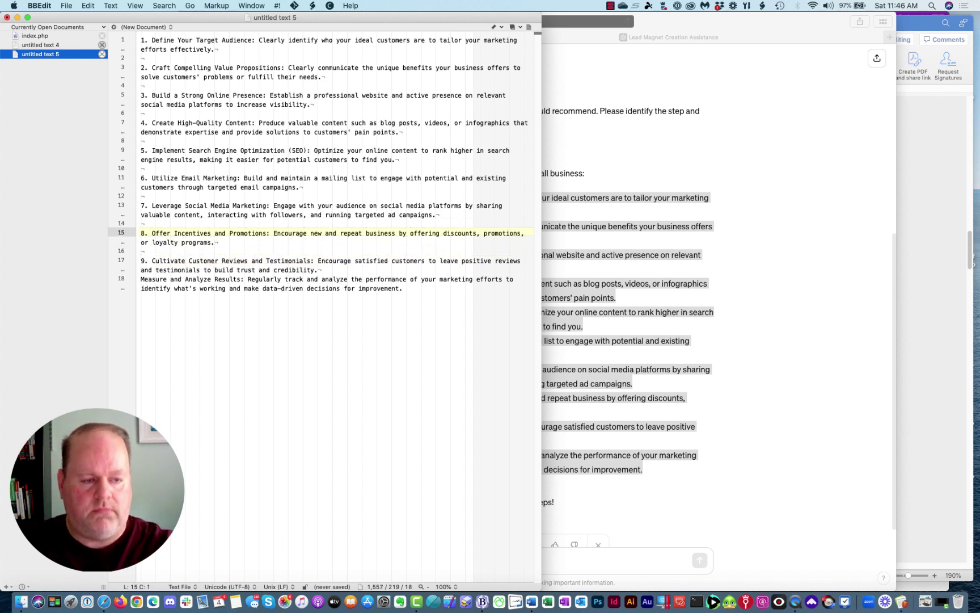
# Insert a blank line below item 9 and prefix the Measure and Analyze Results item with "10. "
pyautogui.press('Down')
pyautogui.press('Down')
pyautogui.press('Down')
pyautogui.press('Down')
pyautogui.press('Down')
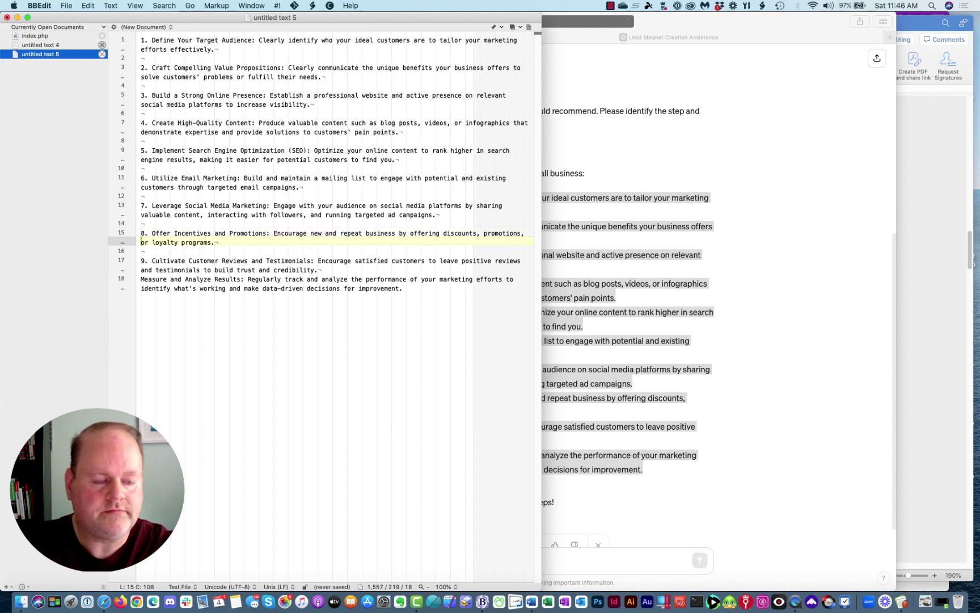
pyautogui.press('Return')
pyautogui.write('10.')
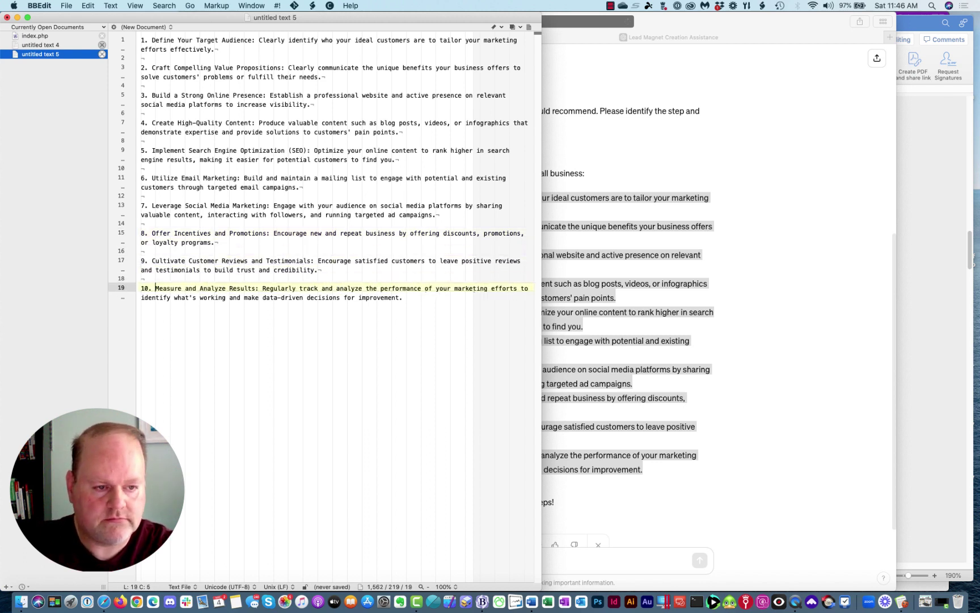
# Copy the entire numbered list and paste it into the empty text box below the title in Swift Publisher
pyautogui.press('super+a')
pyautogui.press('super+c')
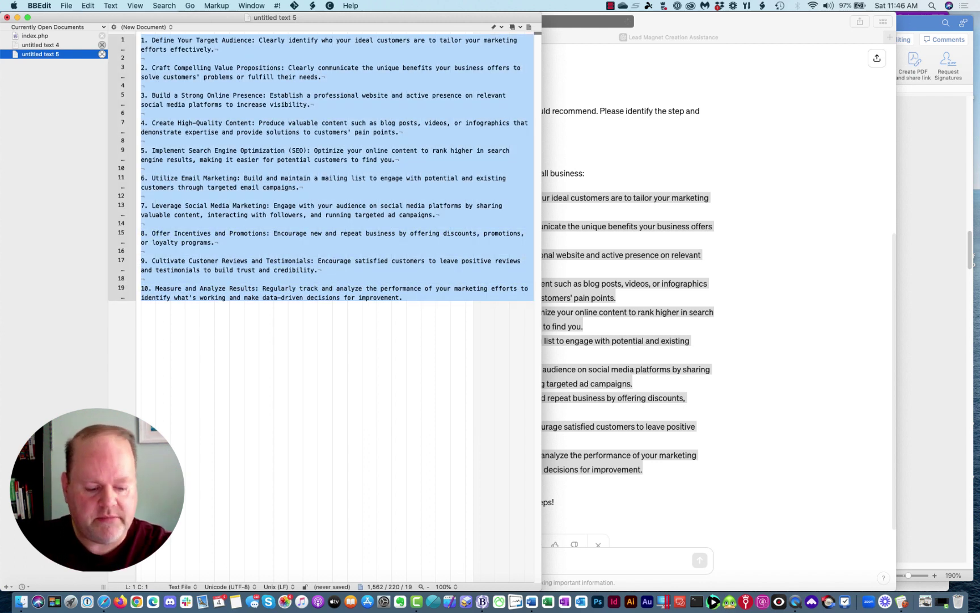
pyautogui.press('super+Tab')
pyautogui.press('super+Tab')
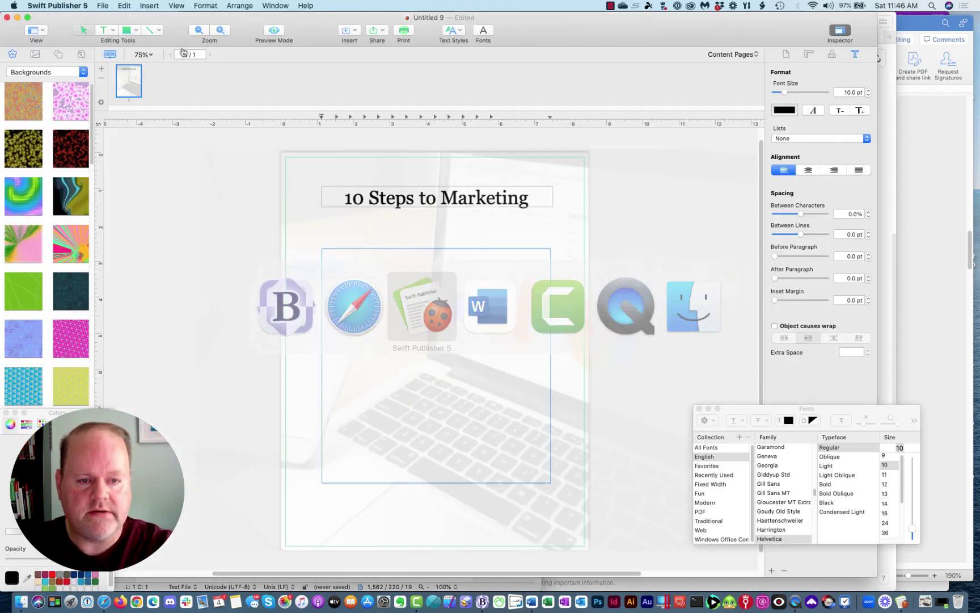
pyautogui.click(353, 264)
pyautogui.press('super+v')
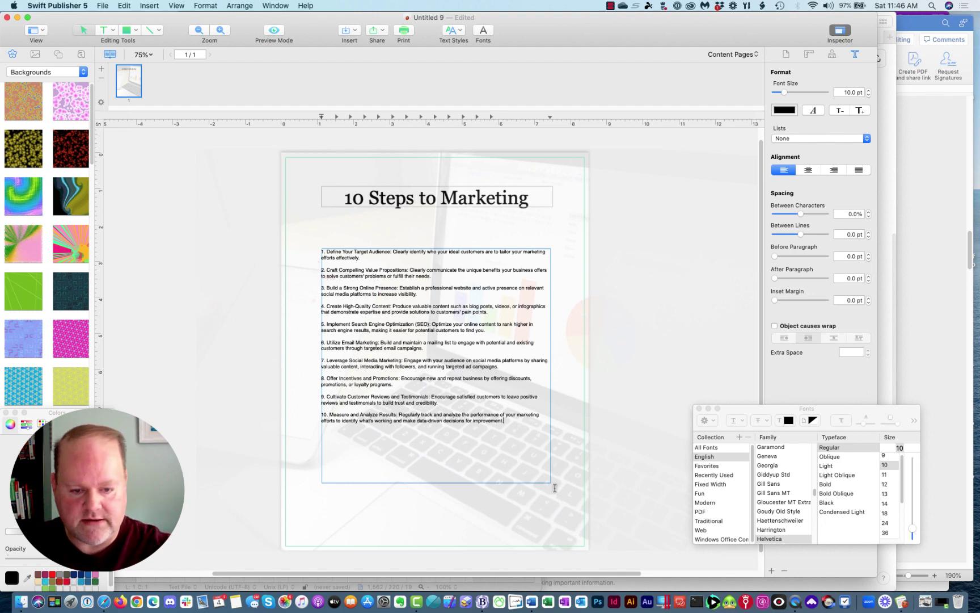
# Set the font size of the whole pasted list to 12 pt
pyautogui.press('super+a')
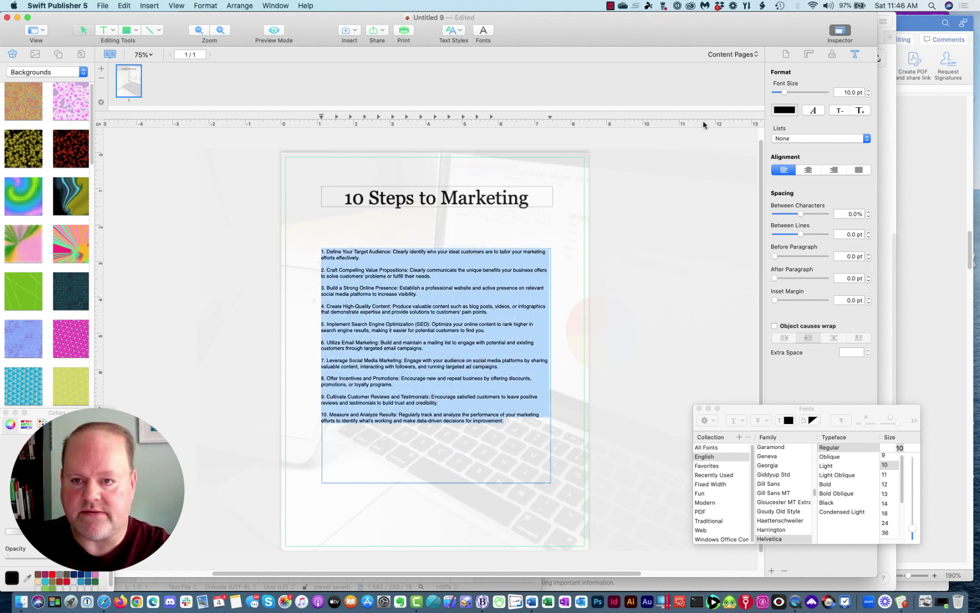
pyautogui.moveTo(784, 92); pyautogui.dragTo(788, 97)
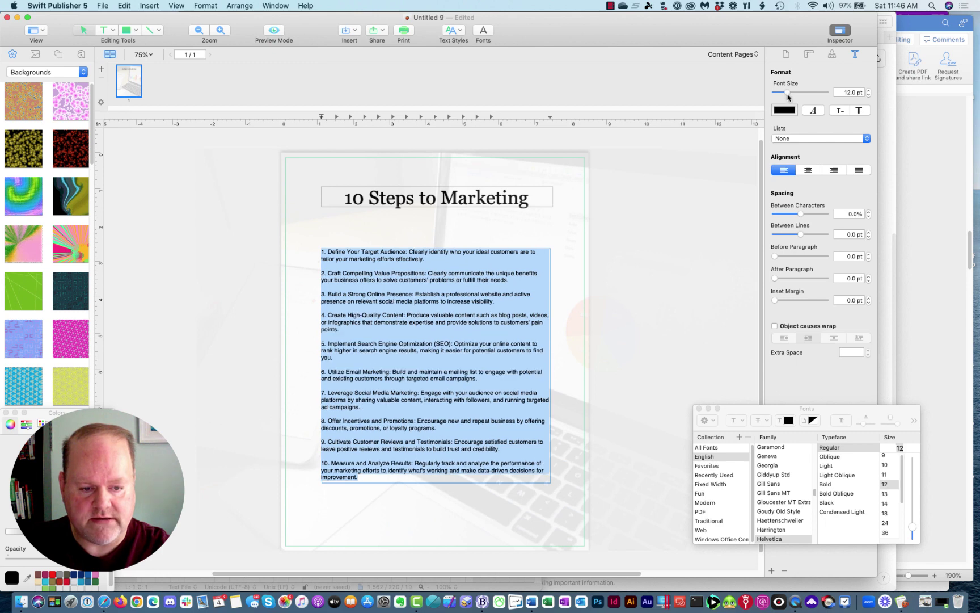
pyautogui.click(509, 298)
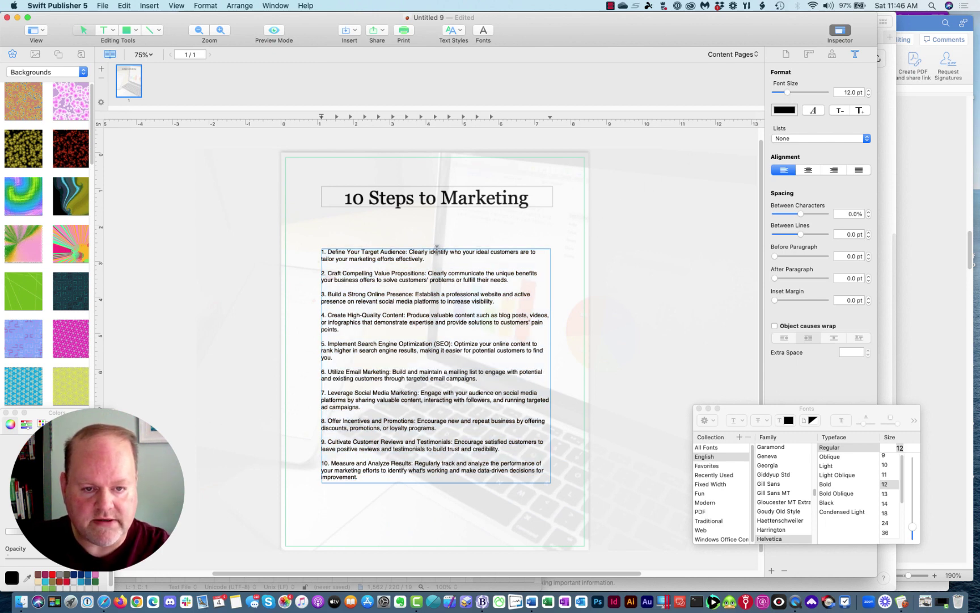
# Fit the list text box between the title and the page's lower margin and set its font size to 14 pt
pyautogui.moveTo(437, 252); pyautogui.dragTo(435, 221)
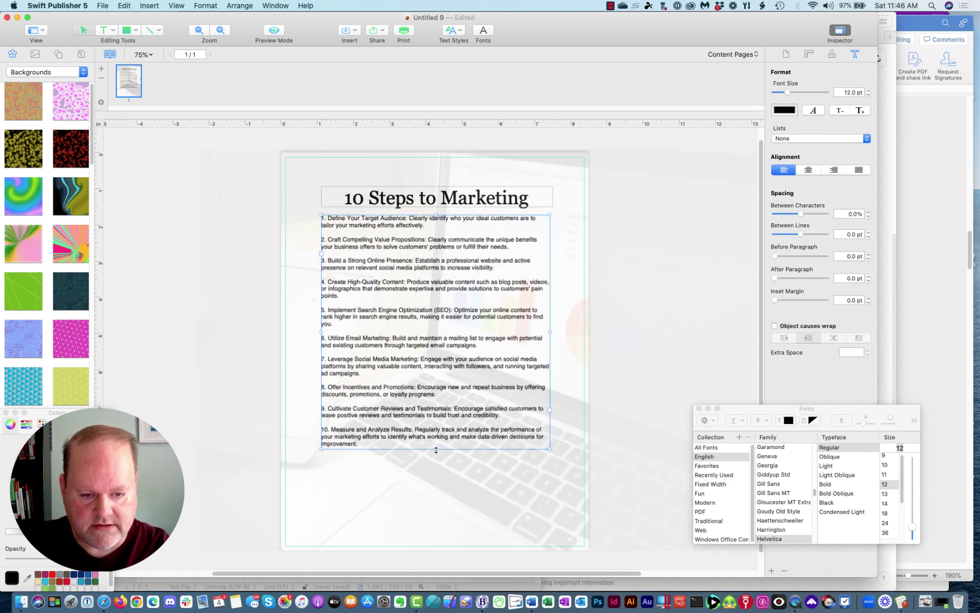
pyautogui.moveTo(436, 450); pyautogui.dragTo(446, 523)
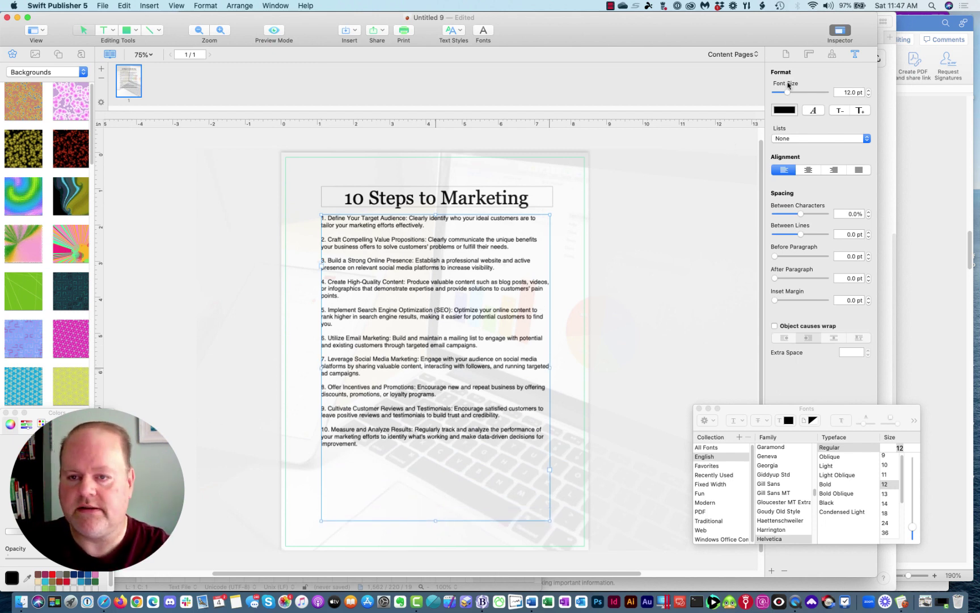
pyautogui.moveTo(787, 96); pyautogui.dragTo(788, 97)
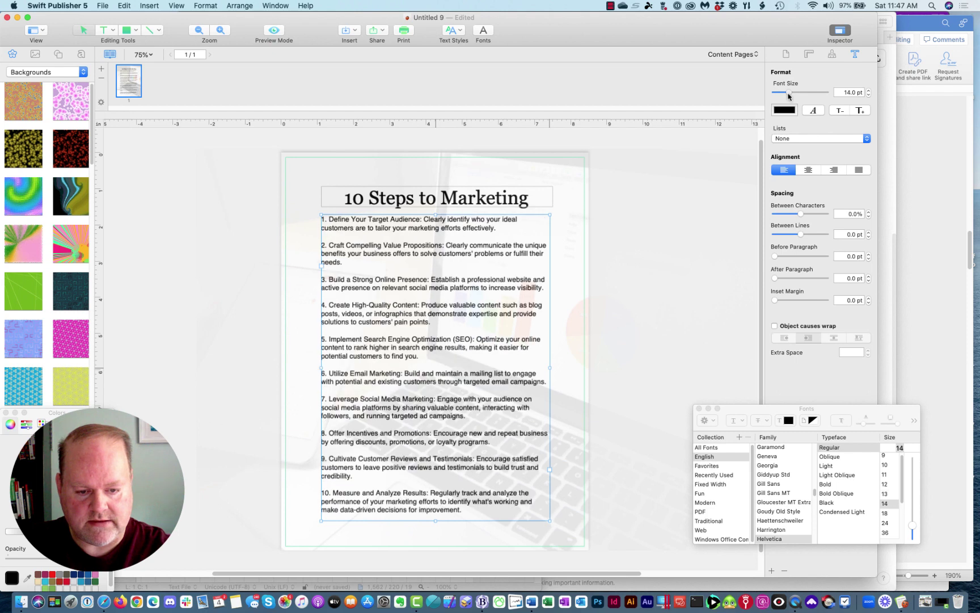
# Move the "10 Steps to Marketing" title slightly up, away from the list text box
pyautogui.click(436, 197)
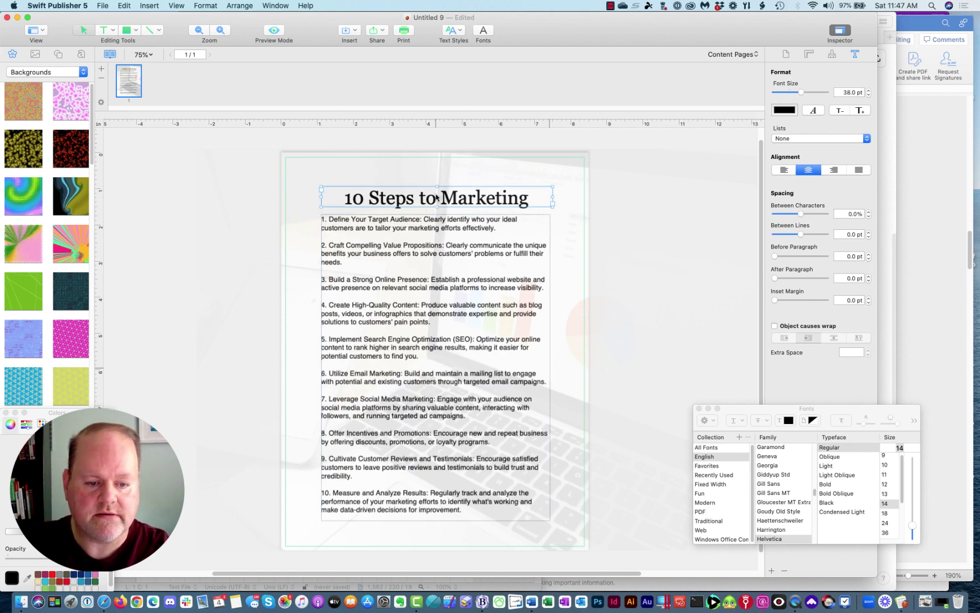
pyautogui.moveTo(437, 197); pyautogui.dragTo(437, 188)
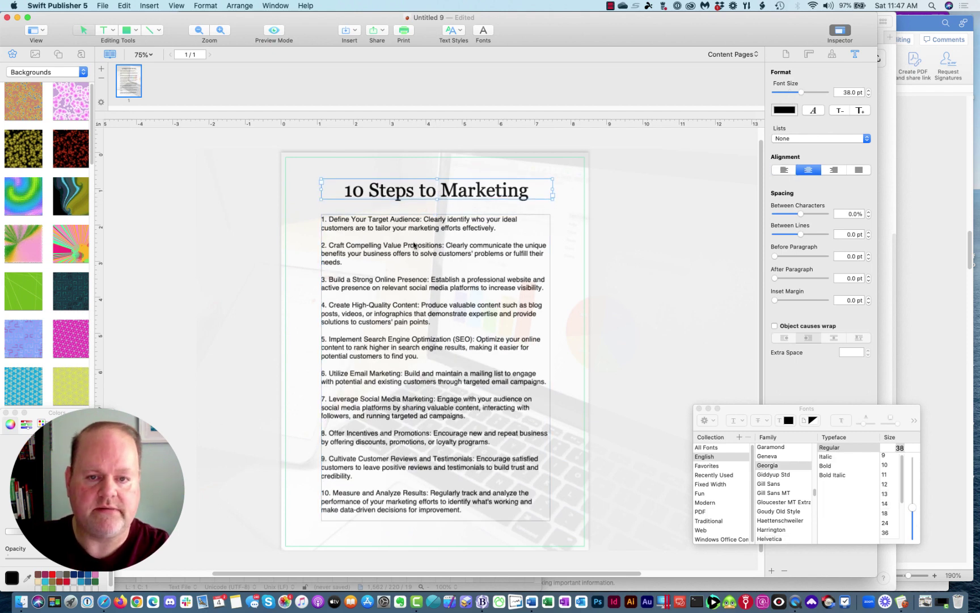
# Make the headings of items 1 and 2 bold, including their numbers and colons
pyautogui.click(412, 257)
pyautogui.click(337, 222)
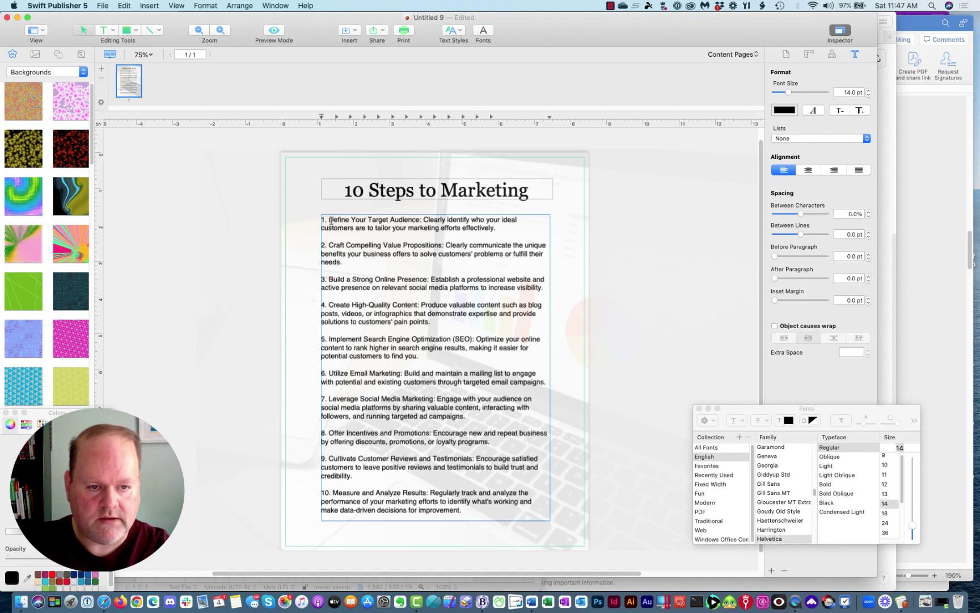
pyautogui.moveTo(423, 221); pyautogui.dragTo(319, 220)
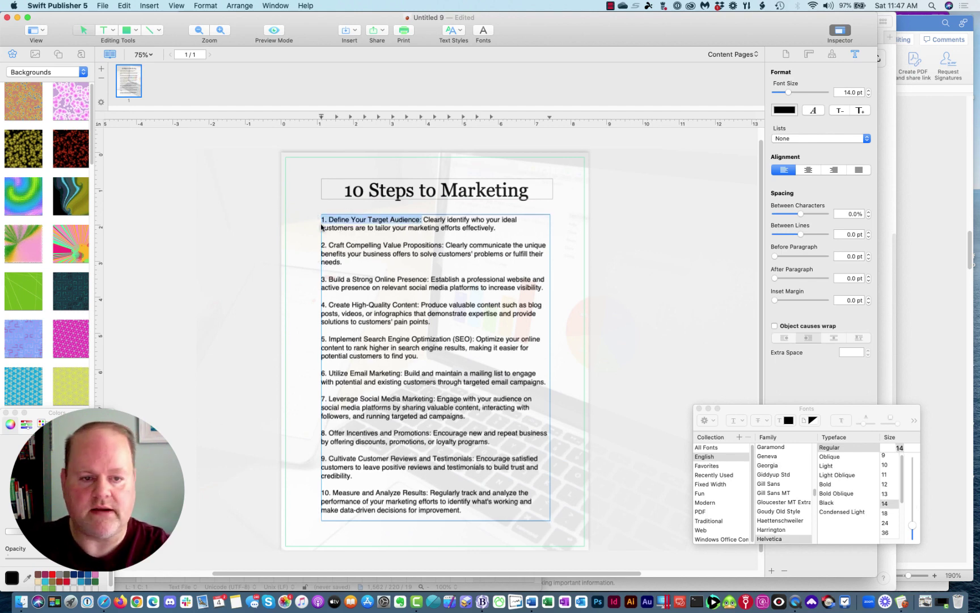
pyautogui.press('super+b')
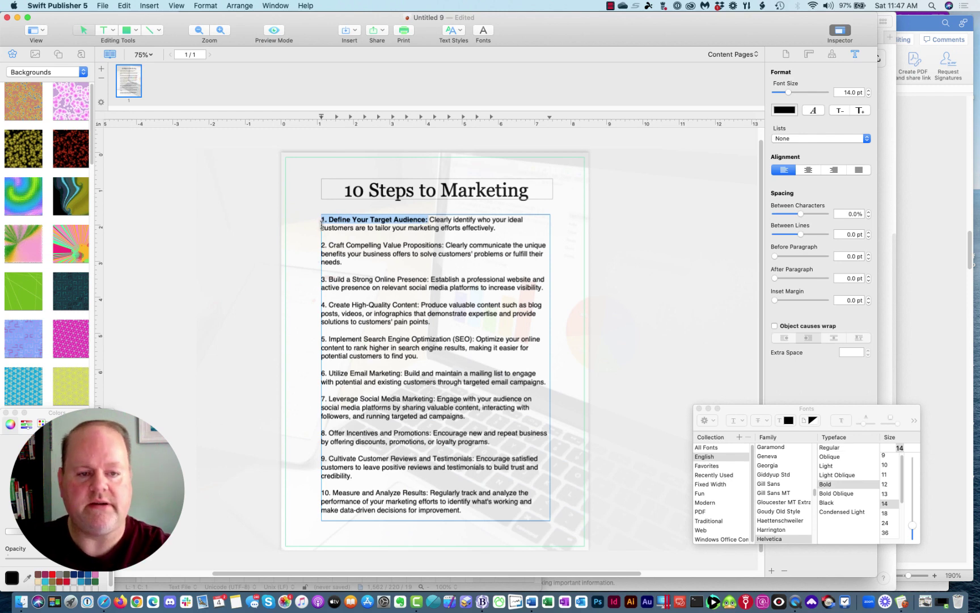
pyautogui.moveTo(446, 246); pyautogui.dragTo(319, 244)
pyautogui.press('super+b')
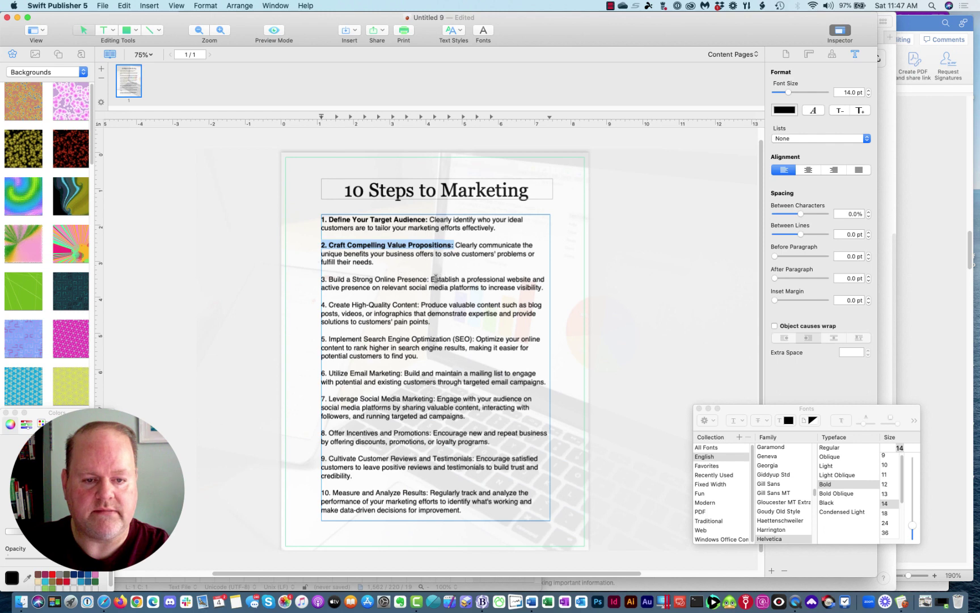
# Make the Online Presence, High-Quality Content and Search Engine Optimization headings of items 3 to 5 bold
pyautogui.moveTo(430, 279); pyautogui.dragTo(319, 279)
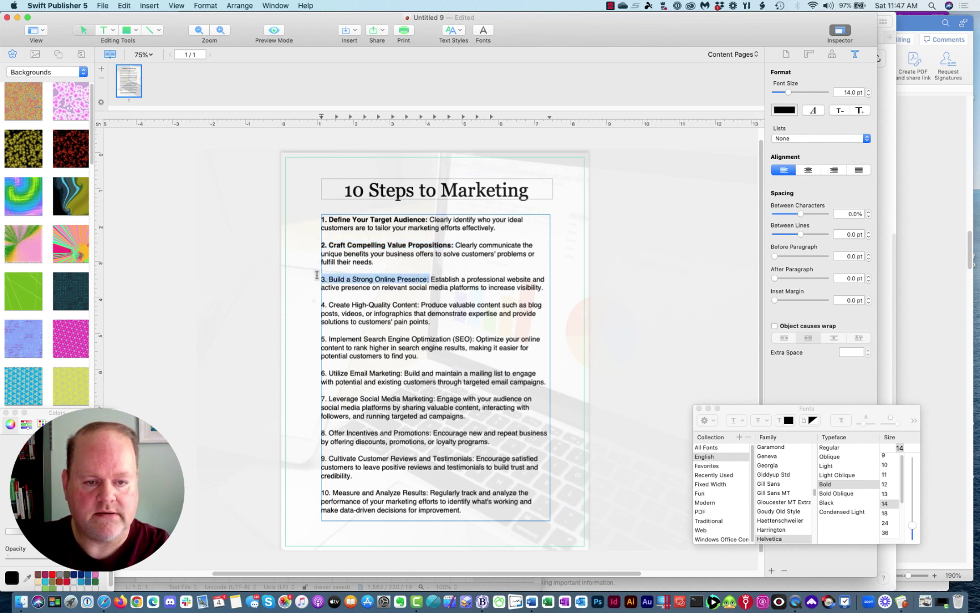
pyautogui.press('super+b')
pyautogui.moveTo(420, 314); pyautogui.dragTo(318, 310)
pyautogui.press('super+b')
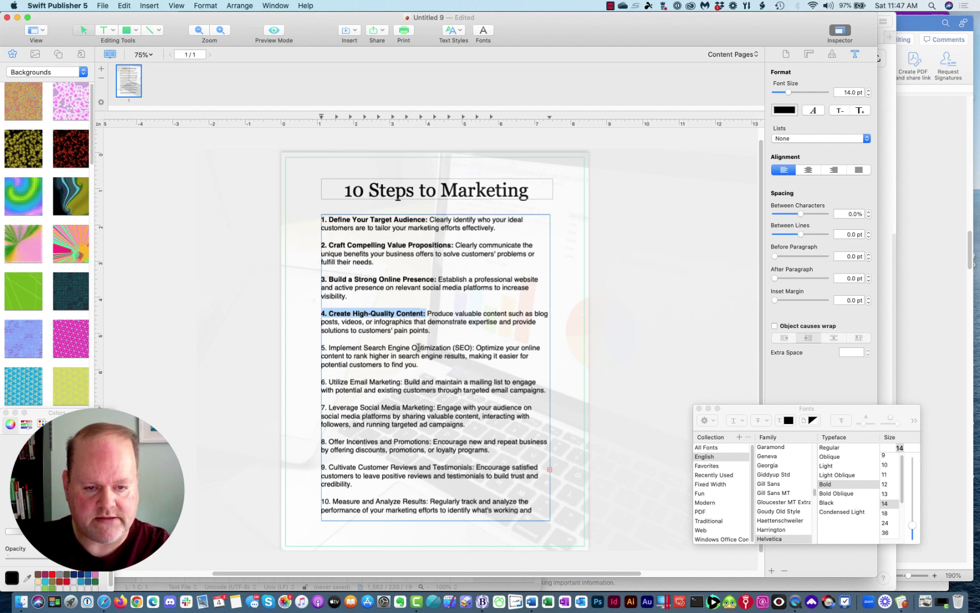
pyautogui.moveTo(476, 347); pyautogui.dragTo(422, 346)
pyautogui.moveTo(329, 343); pyautogui.dragTo(320, 346)
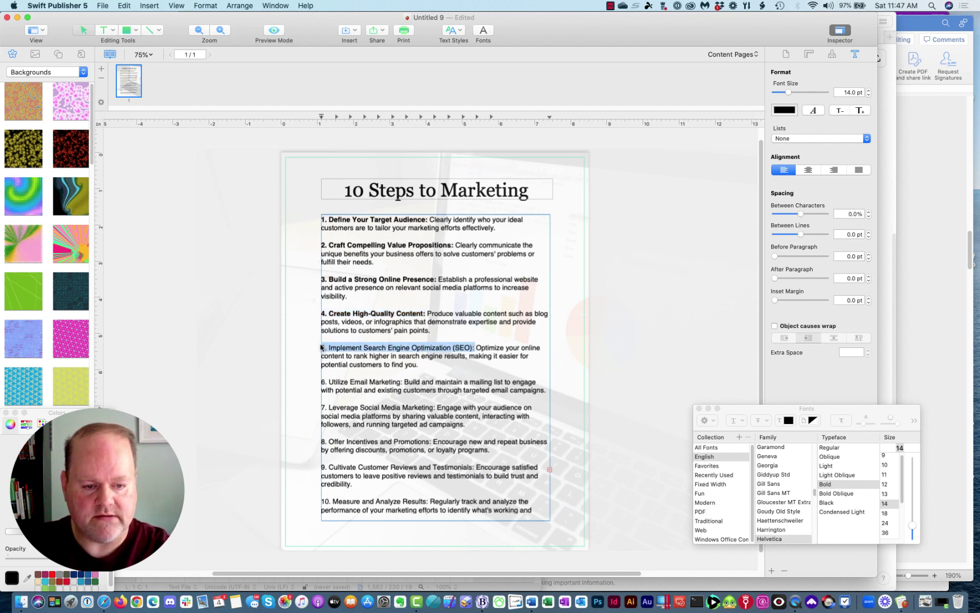
pyautogui.press('super+b')
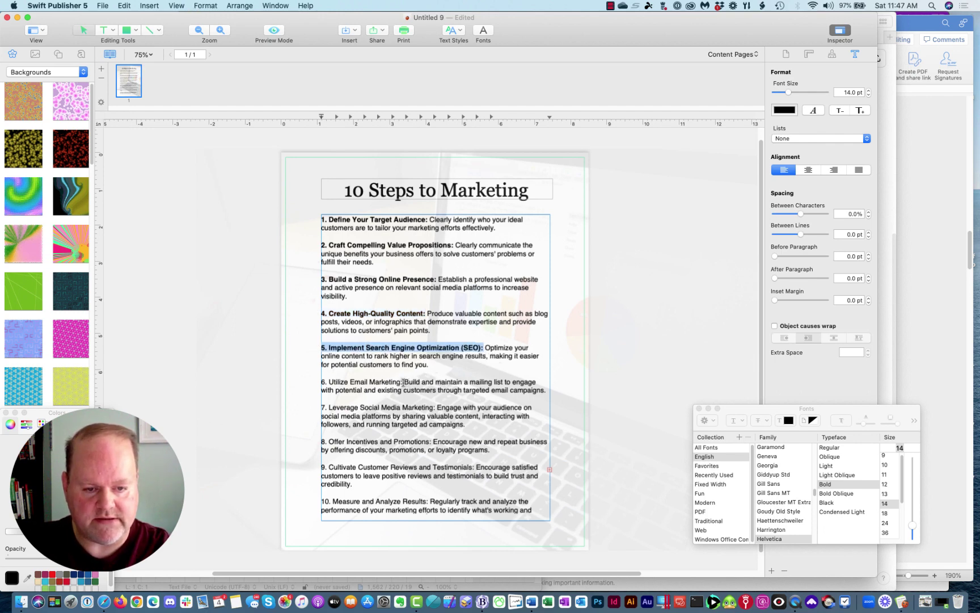
# Make the Email Marketing, Social Media Marketing and Incentives and Promotions headings of items 6 to 8 bold
pyautogui.moveTo(406, 383); pyautogui.dragTo(320, 383)
pyautogui.press('super+b')
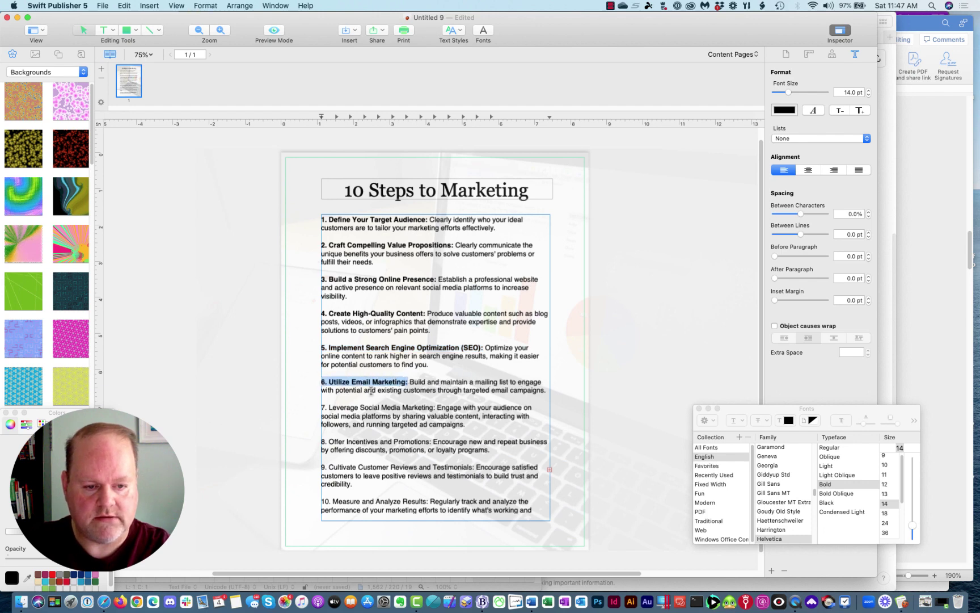
pyautogui.moveTo(437, 407); pyautogui.dragTo(311, 404)
pyautogui.press('super+b')
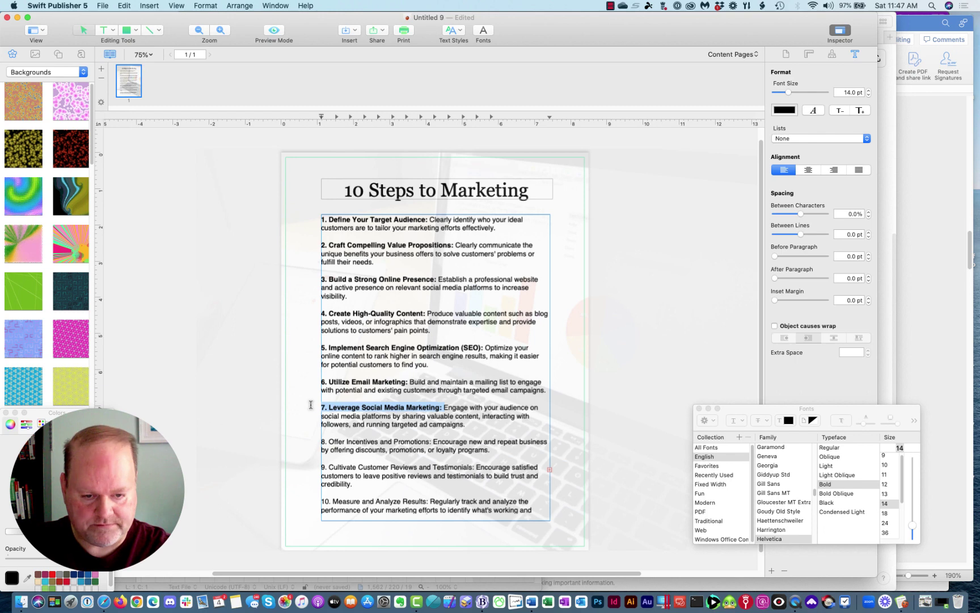
pyautogui.moveTo(441, 441); pyautogui.dragTo(321, 441)
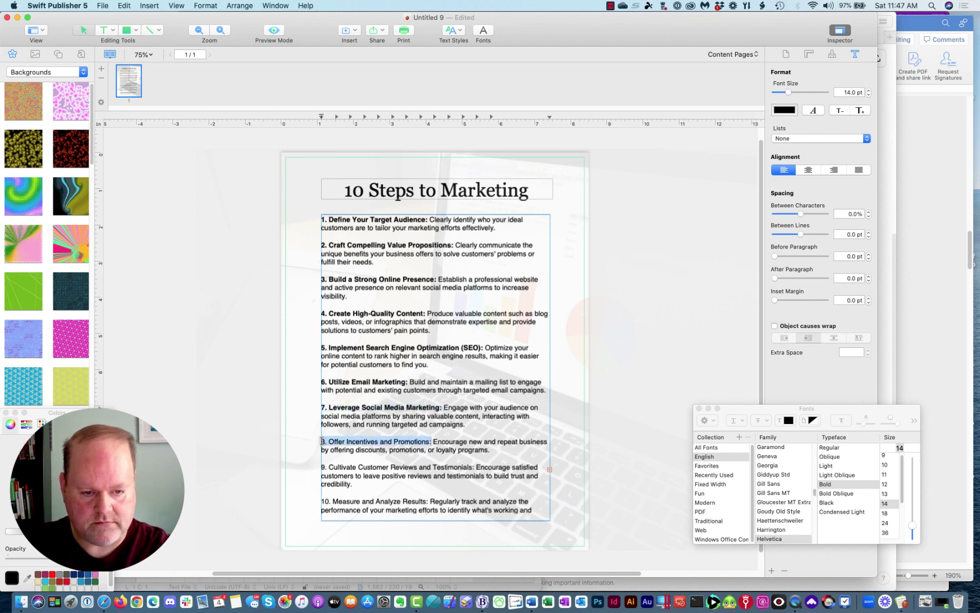
pyautogui.press('super+b')
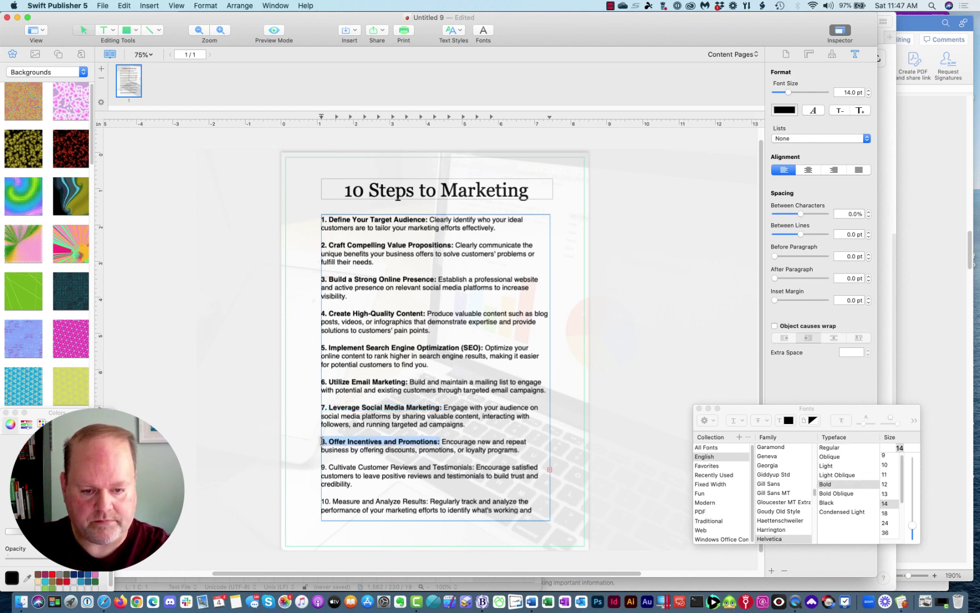
# Make the Customer Reviews and Testimonials and Measure and Analyze Results headings of items 9 and 10 bold
pyautogui.moveTo(475, 467); pyautogui.dragTo(328, 467)
pyautogui.press('super+b')
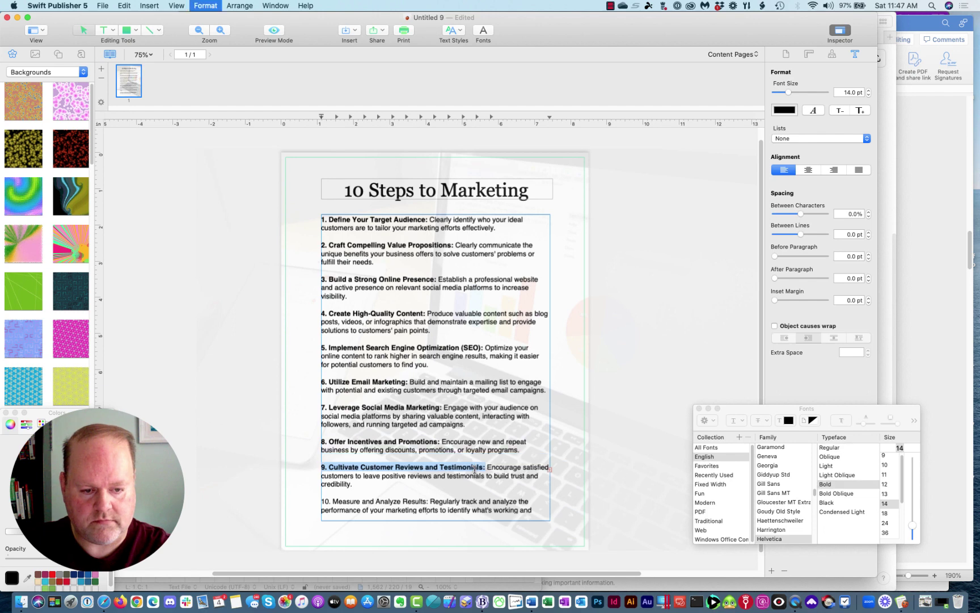
pyautogui.moveTo(430, 502); pyautogui.dragTo(320, 503)
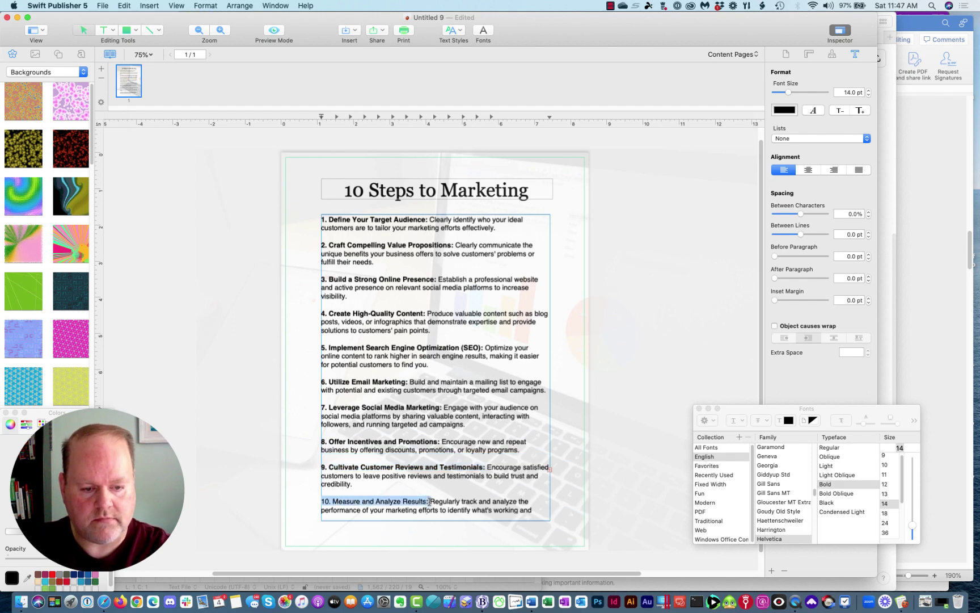
pyautogui.press('super+b')
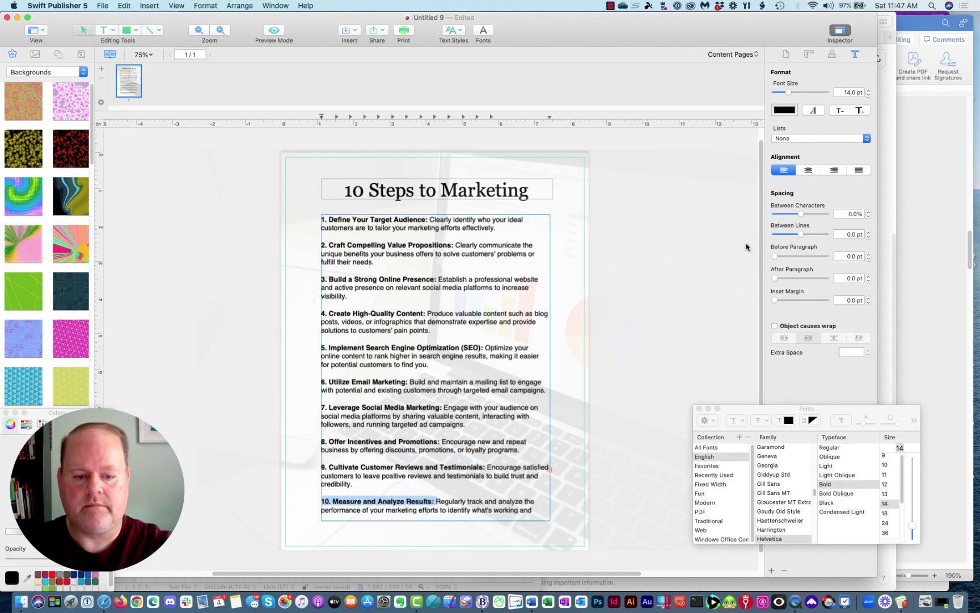
# Select all the text in the ten-item list and set its font size to 13 pt
pyautogui.click(516, 367)
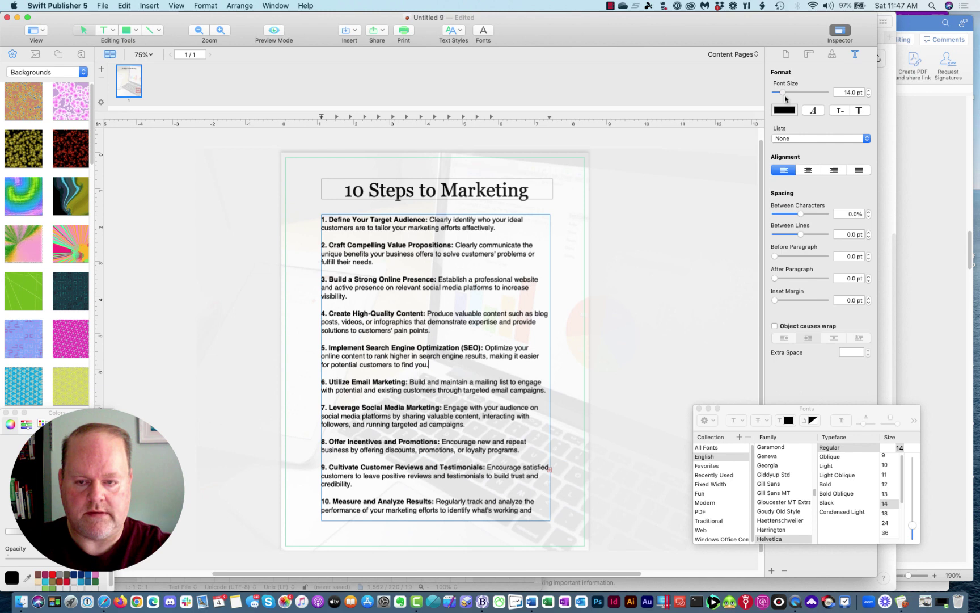
pyautogui.moveTo(786, 96); pyautogui.dragTo(782, 97)
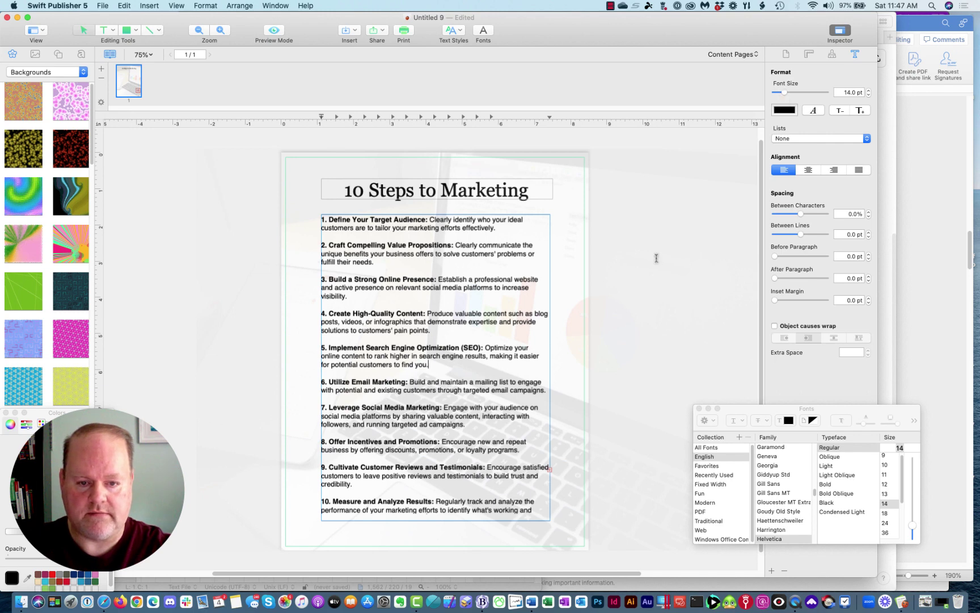
pyautogui.press('super+a')
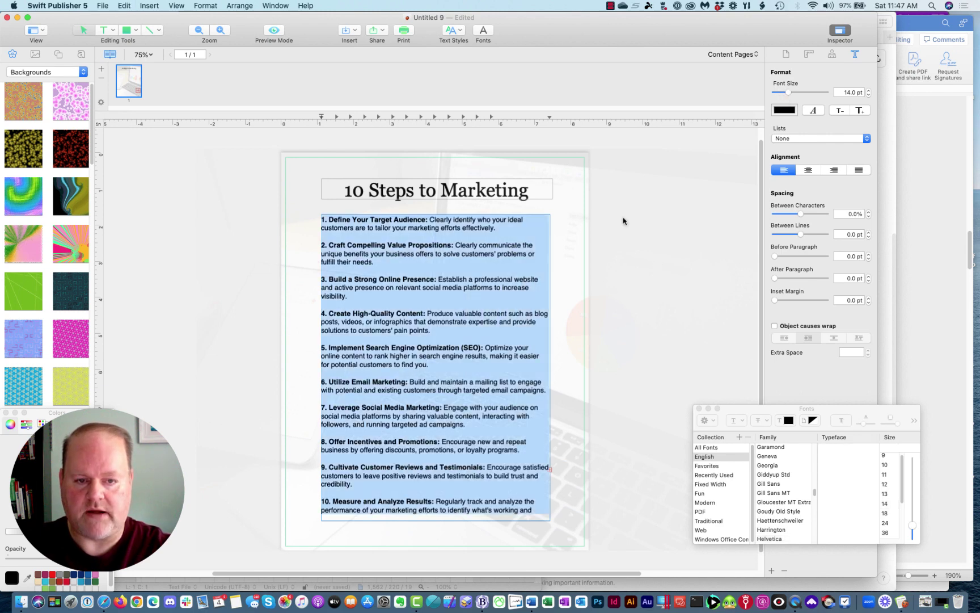
pyautogui.click(788, 95)
pyautogui.moveTo(788, 97); pyautogui.dragTo(789, 98)
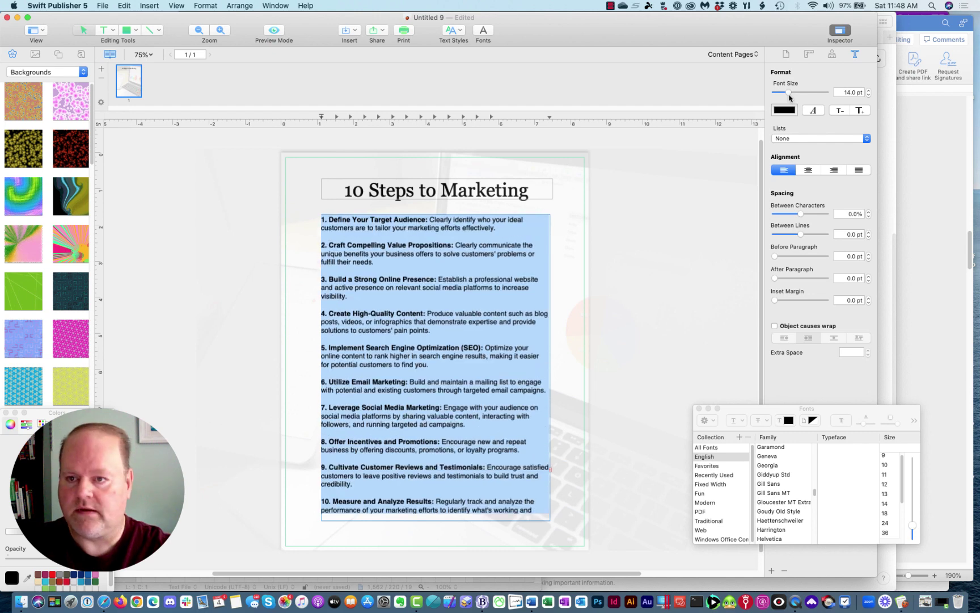
pyautogui.click(843, 94)
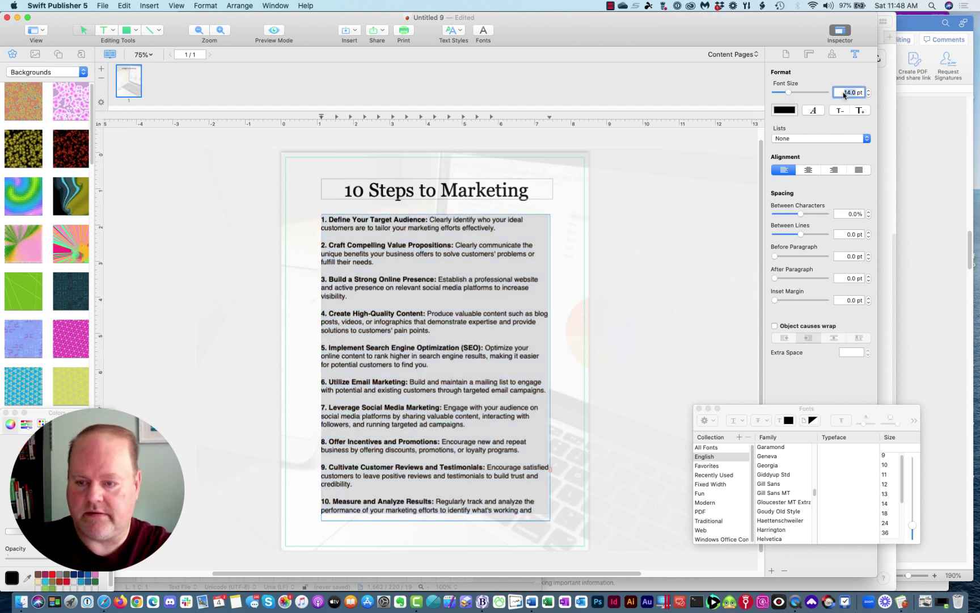
pyautogui.write('13')
pyautogui.press('Tab')
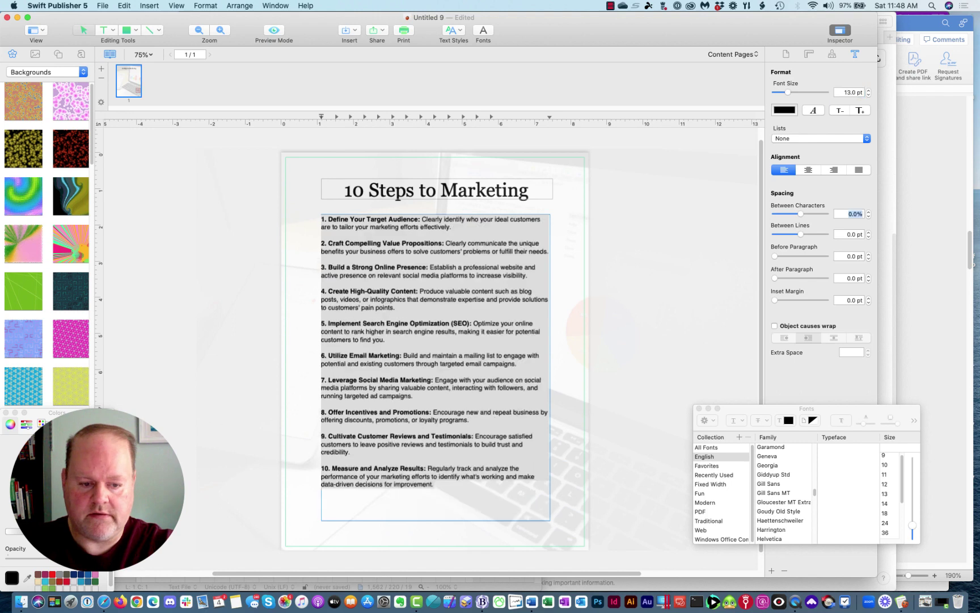
# Fine-tune the list's font size to 13.5 pt and deselect the text box
pyautogui.click(856, 94)
pyautogui.press('BackSpace')
pyautogui.write('5')
pyautogui.press('Tab')
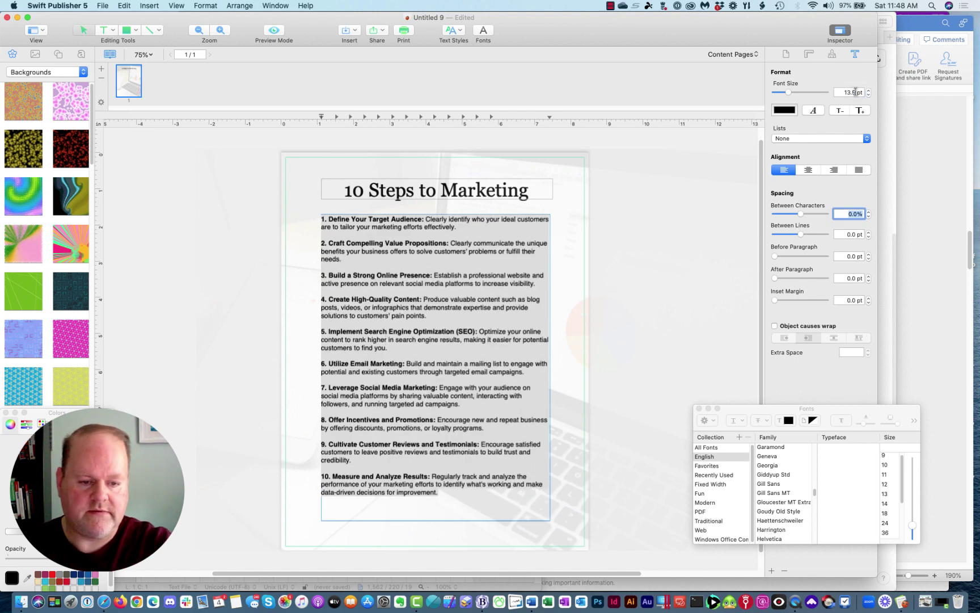
pyautogui.click(556, 262)
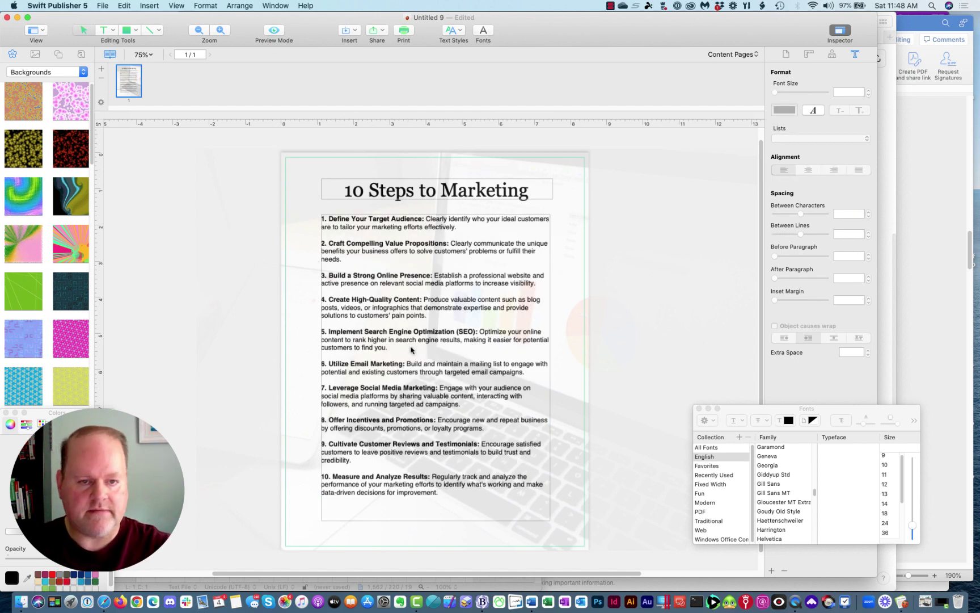
# Export the page as a PDF document named "Lead Magnet" into the SBWebGuy folder
pyautogui.click(103, 5)
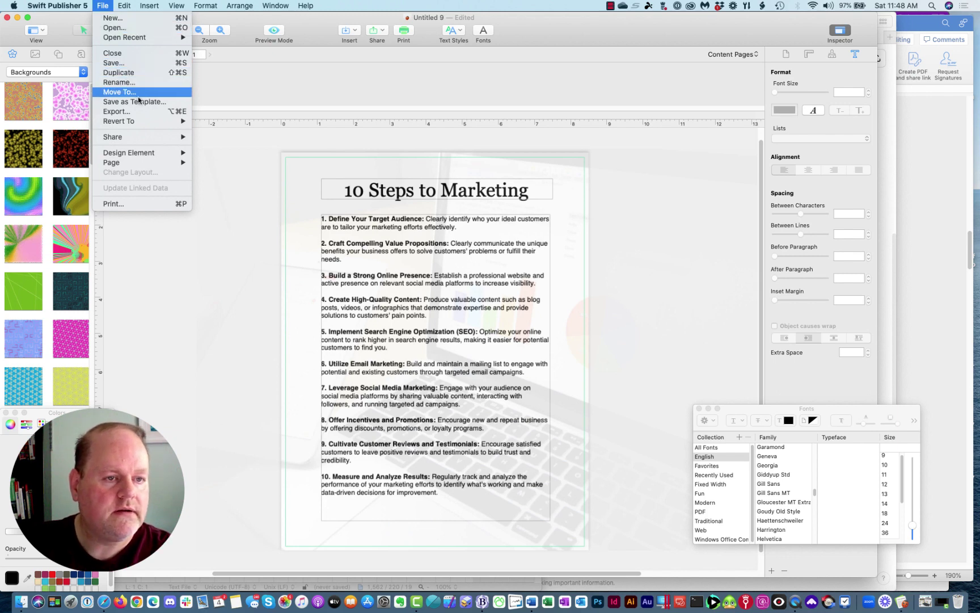
pyautogui.click(139, 112)
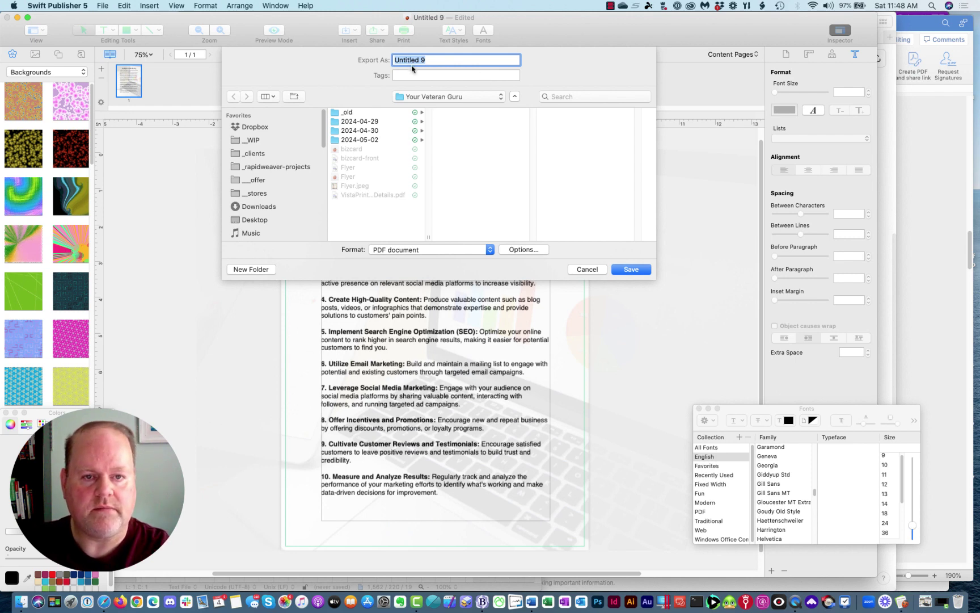
pyautogui.click(498, 101)
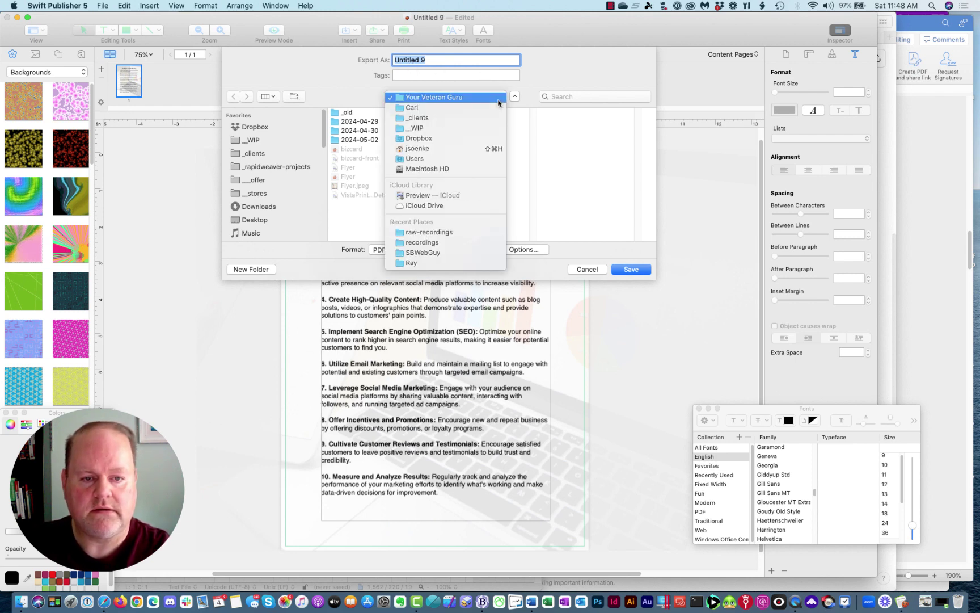
pyautogui.click(447, 252)
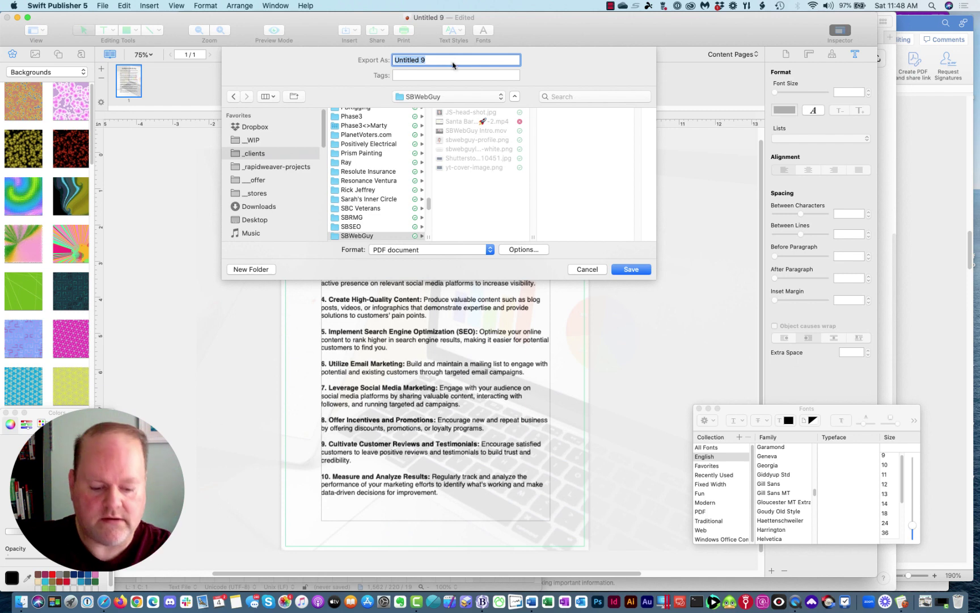
pyautogui.write('Lead Magnet')
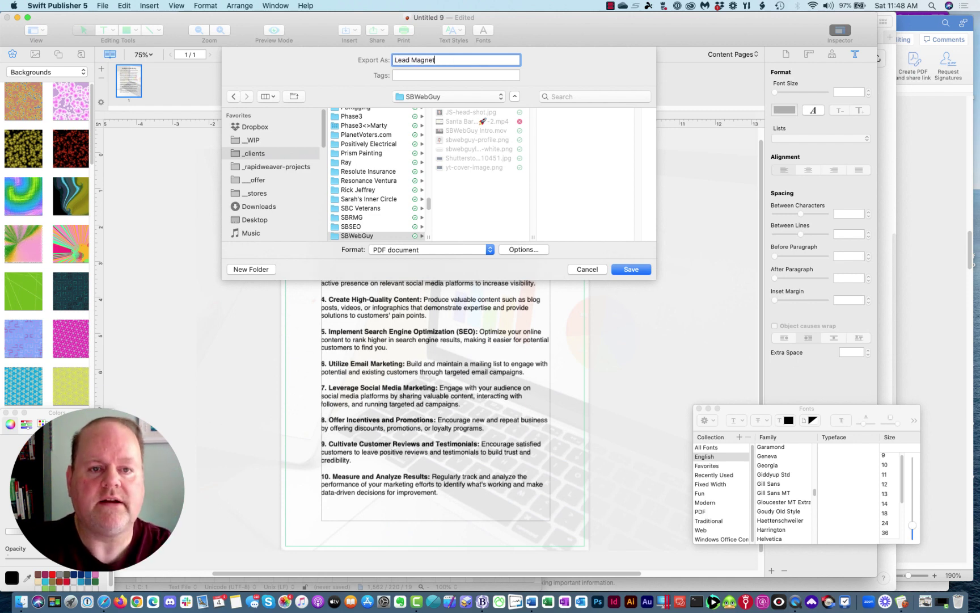
pyautogui.click(631, 272)
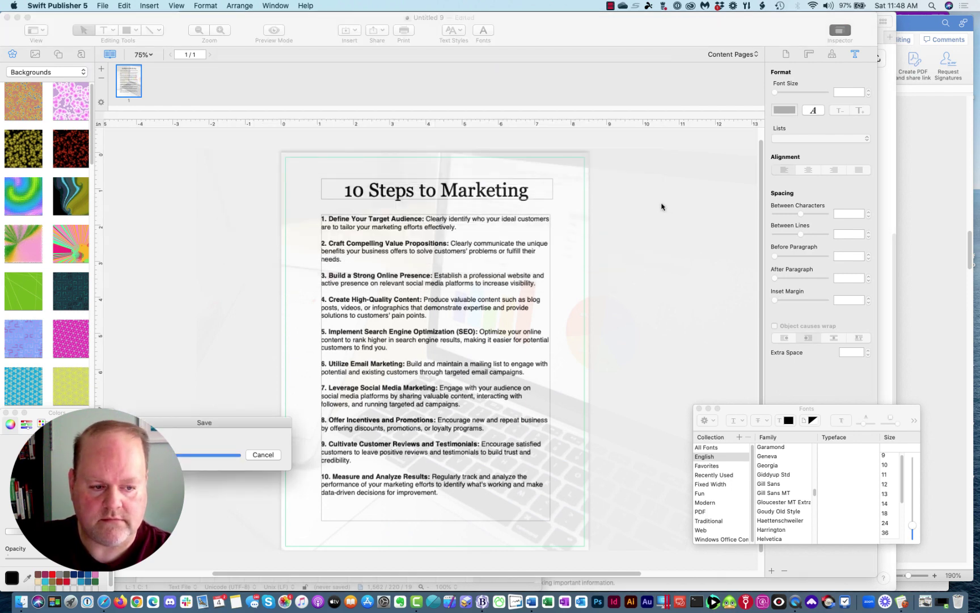
# Switch to Finder and, in a new window, go to the SBWebGuy folder inside _clients
pyautogui.press('super+Tab')
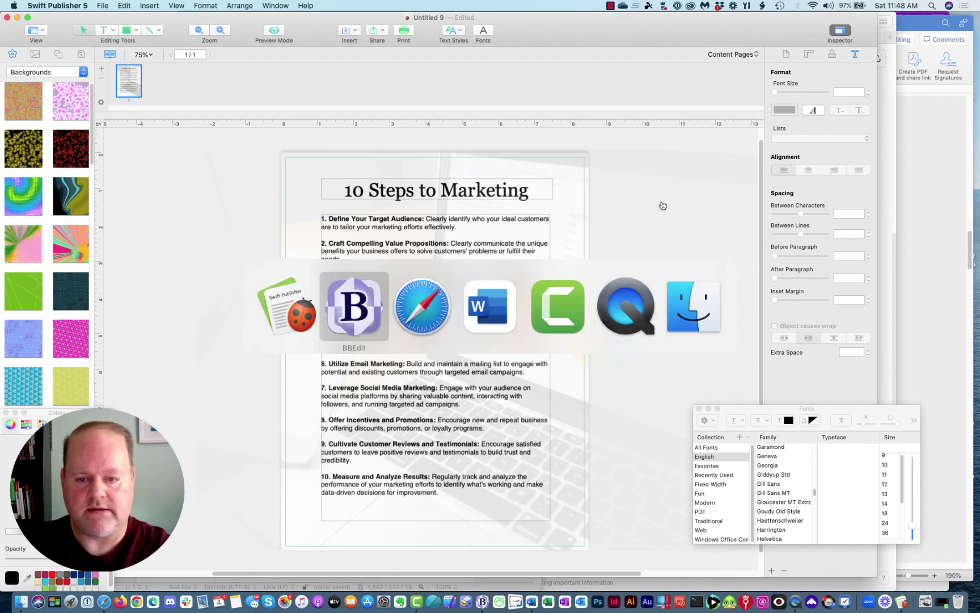
pyautogui.press('super+Tab')
pyautogui.press('super+Tab')
pyautogui.press('super+Tab')
pyautogui.press('super+Tab')
pyautogui.press('super+Tab')
pyautogui.press('super+n')
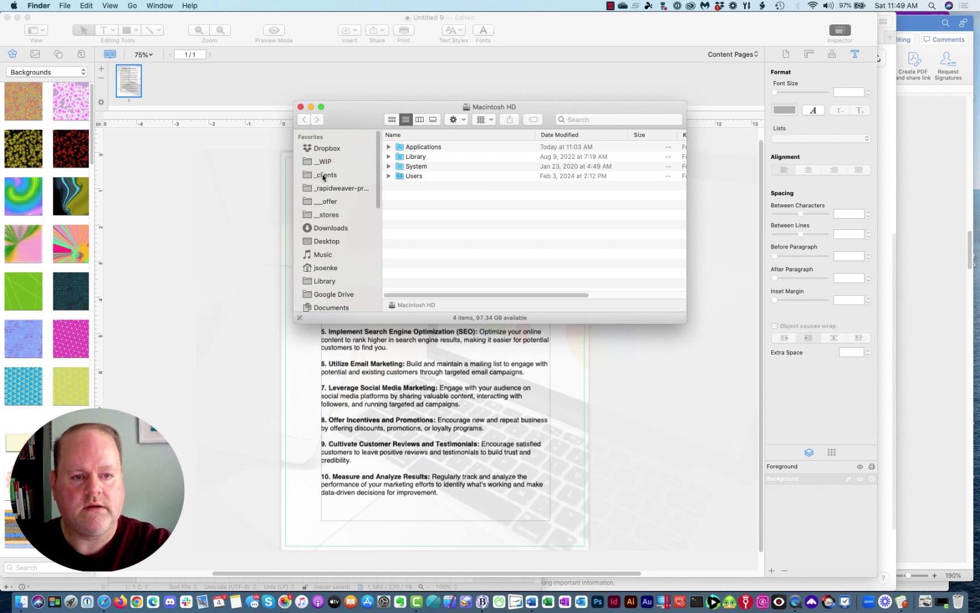
pyautogui.click(326, 175)
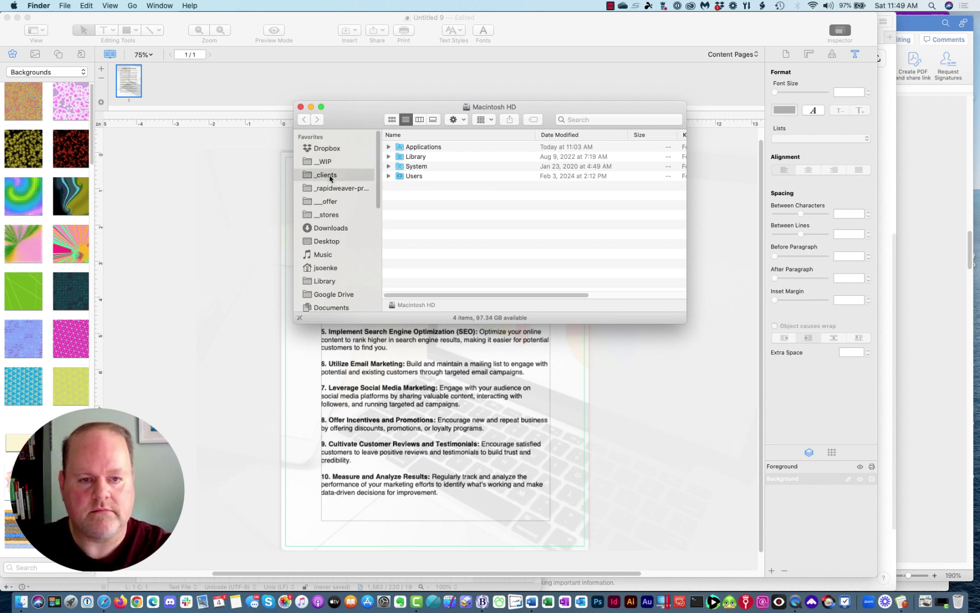
pyautogui.write('sbc')
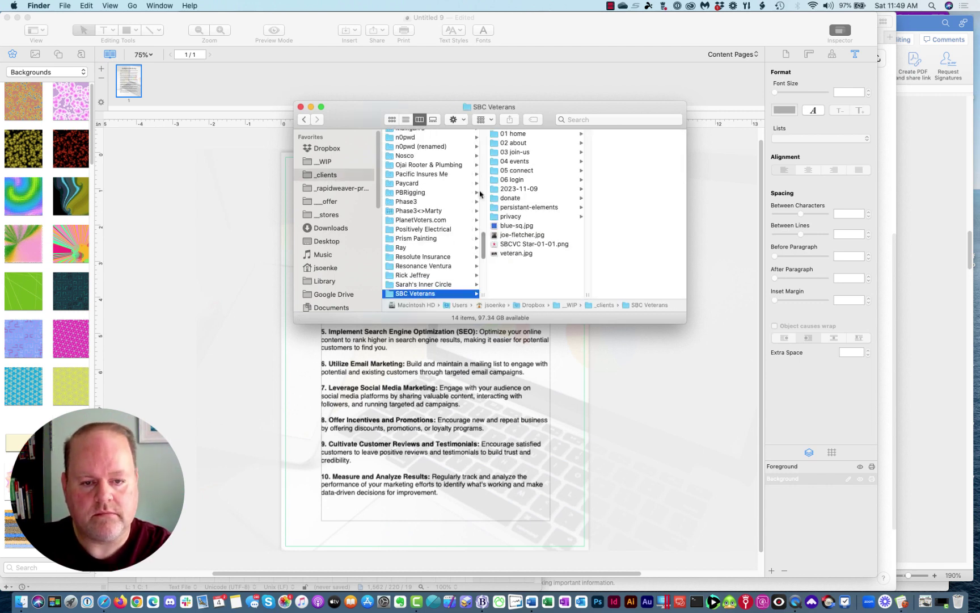
pyautogui.scroll(-4, 416, 290)
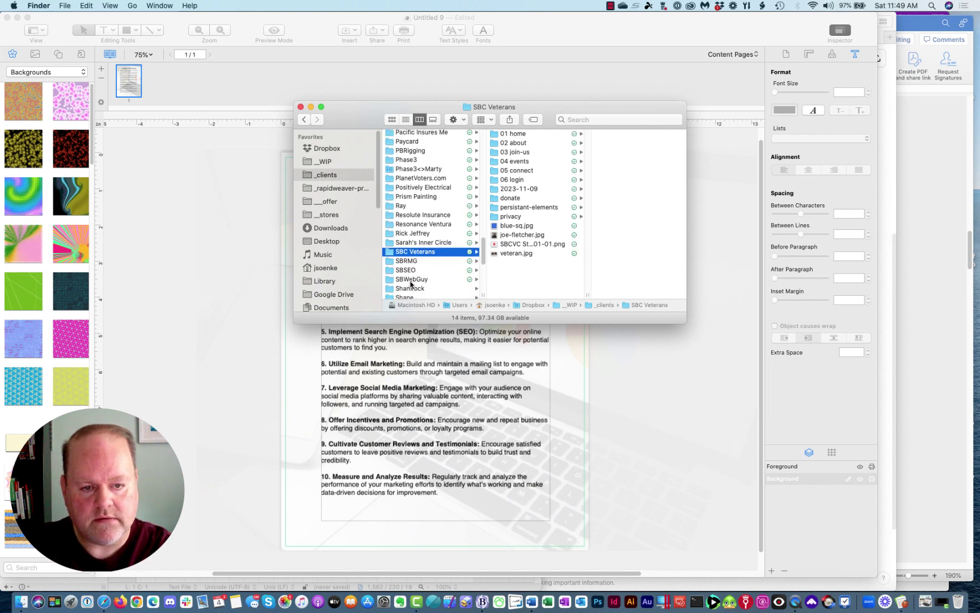
pyautogui.click(413, 279)
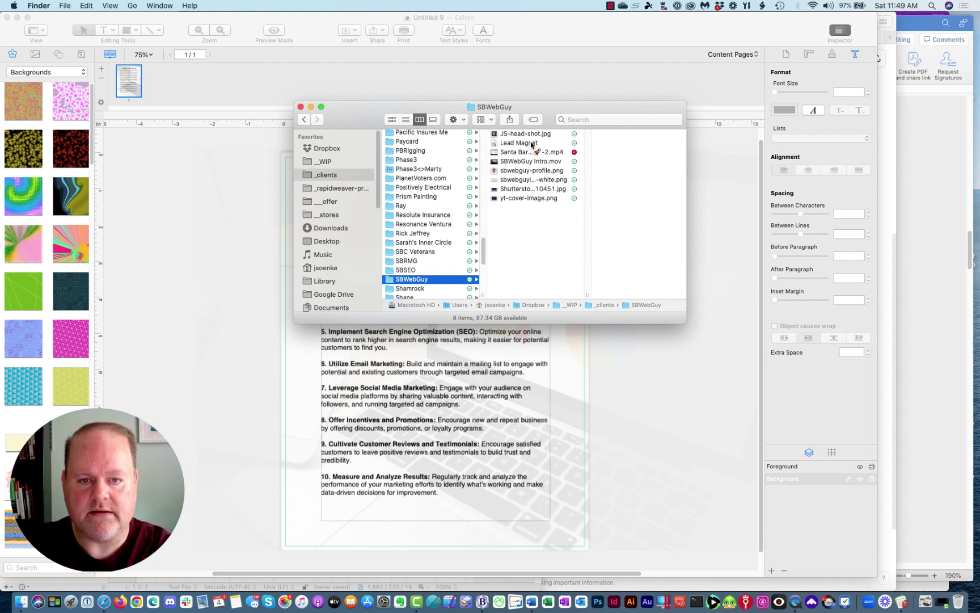
# Open the exported Lead Magnet PDF in Preview and reposition its window to review the whole page
pyautogui.click(528, 144)
pyautogui.doubleClick(528, 143)
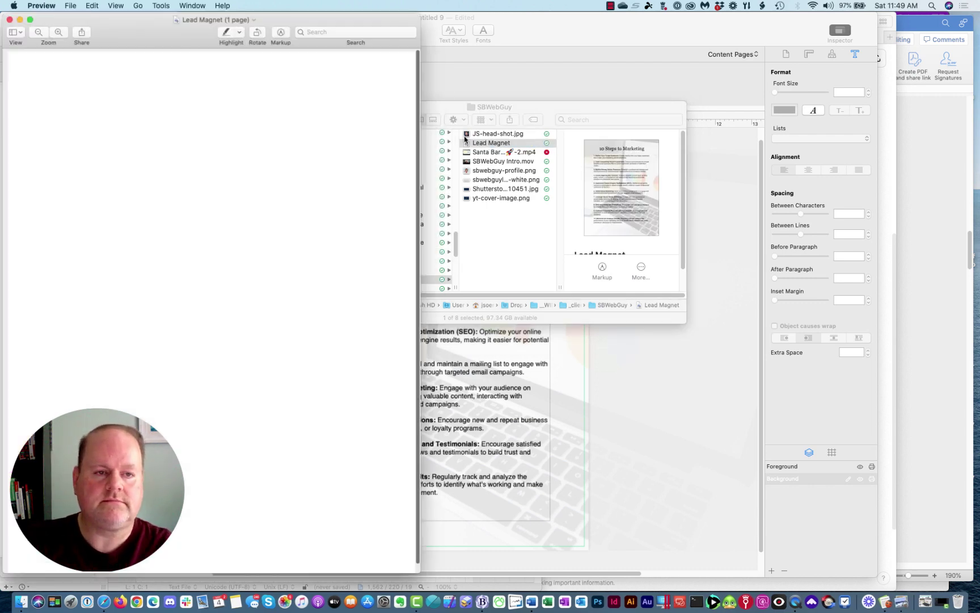
pyautogui.moveTo(170, 41); pyautogui.dragTo(397, 45)
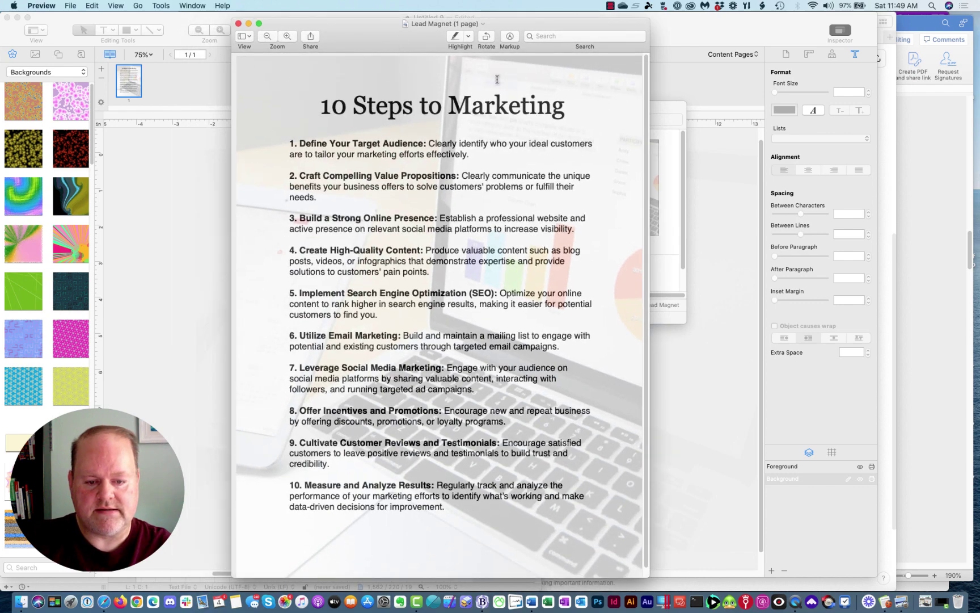